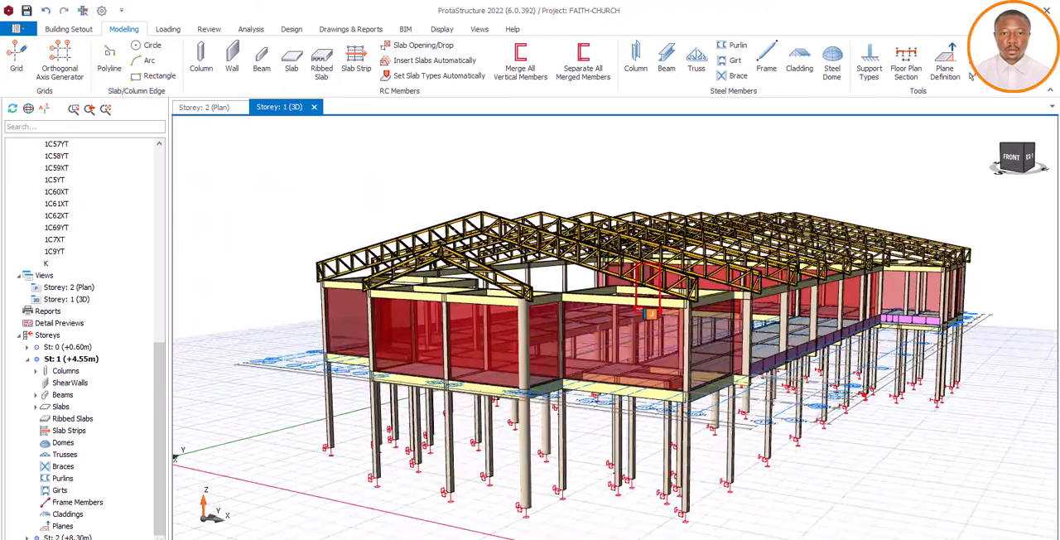
Examine the small front gable truss and the row of large roof trusses behind it in the 3D model
scroll(637, 267, up, 6)
scroll(631, 267, down, 3)
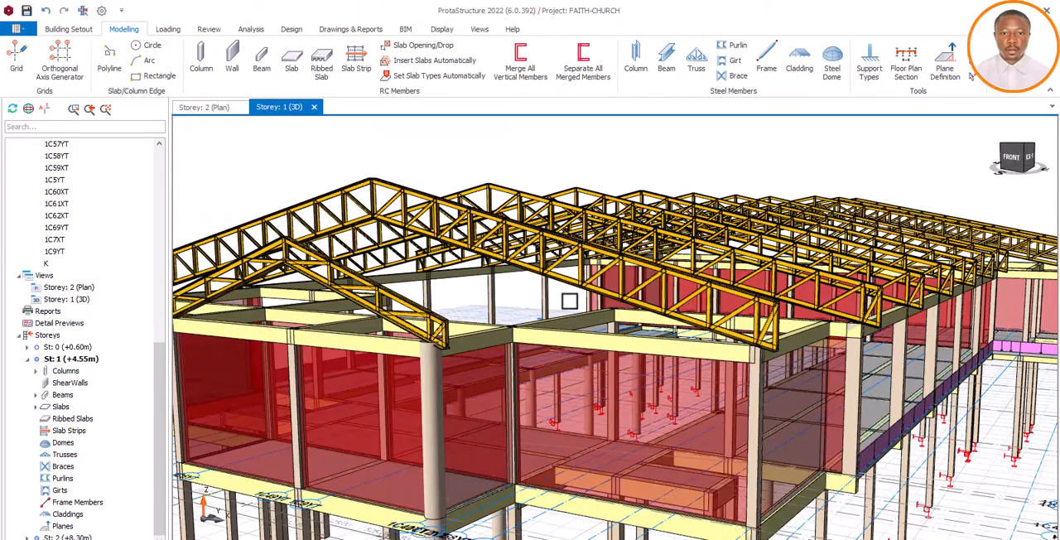
scroll(570, 300, down, 5)
scroll(531, 295, up, 2)
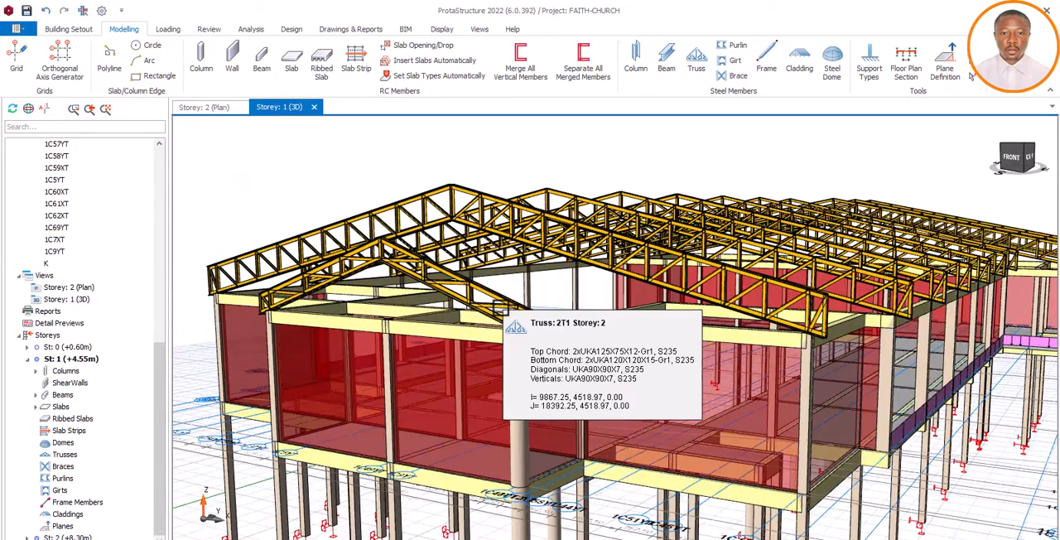
scroll(531, 295, down, 2)
scroll(531, 295, up, 4)
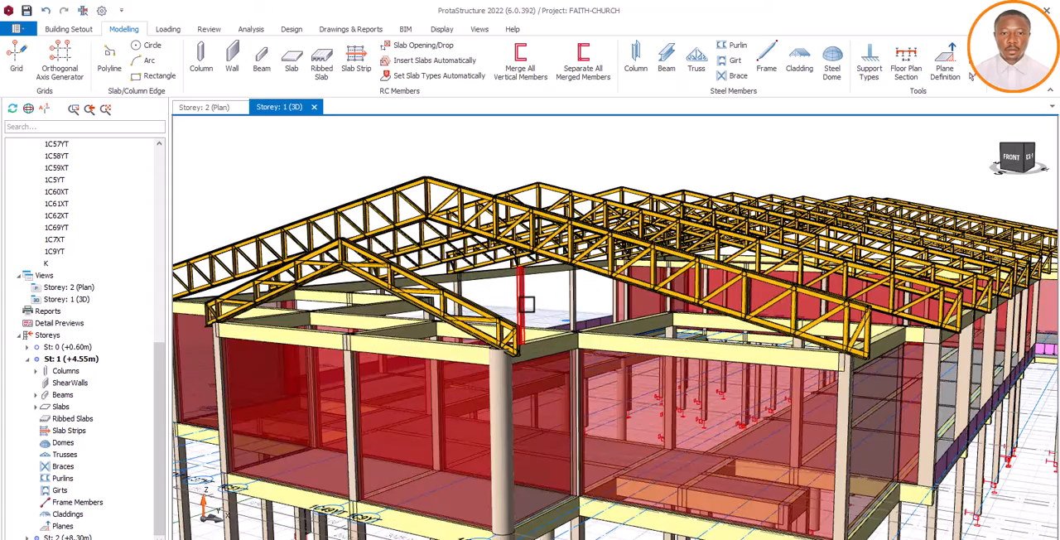
scroll(525, 304, up, 3)
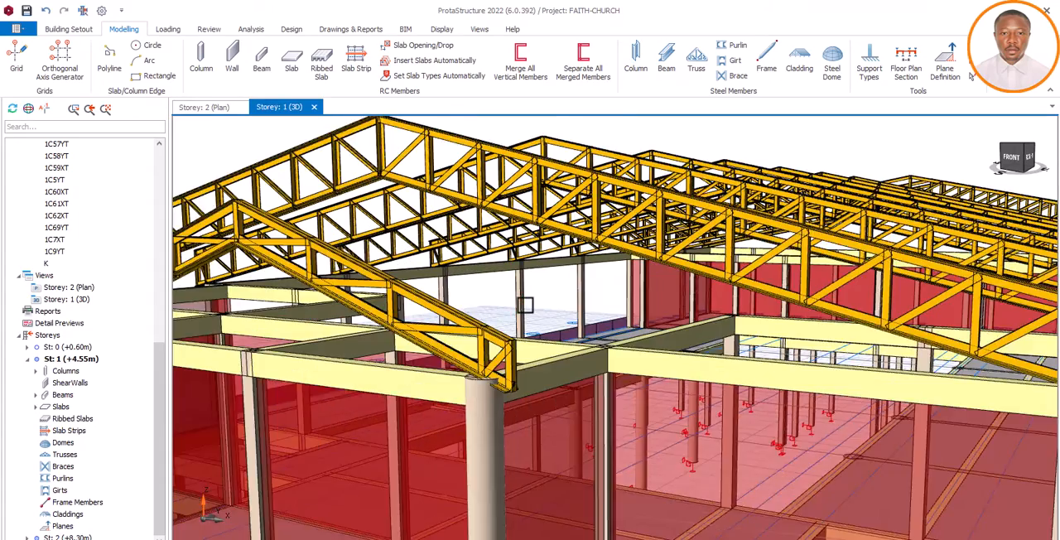
scroll(515, 312, down, 5)
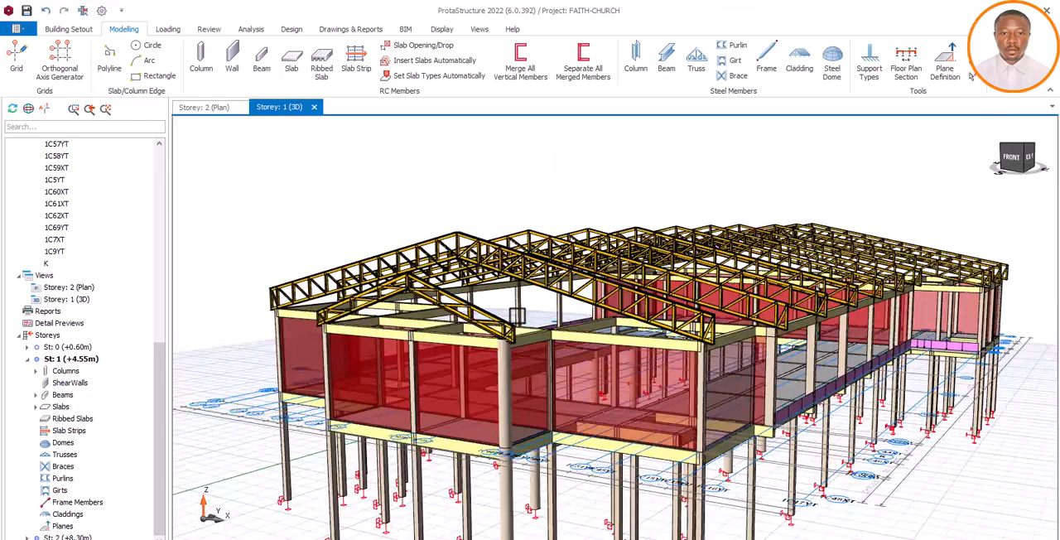
middle_drag(516, 312, 495, 305)
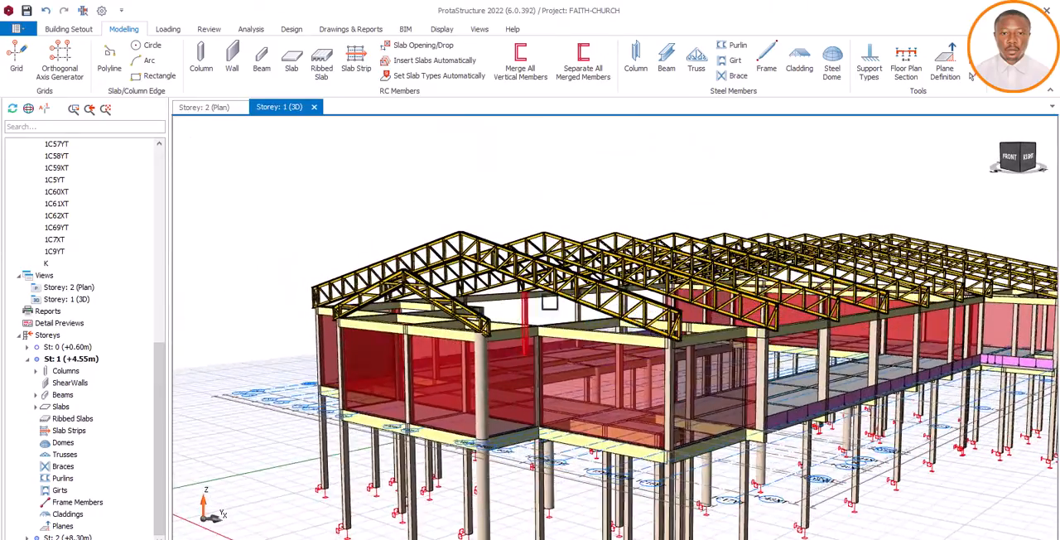
scroll(588, 299, up, 3)
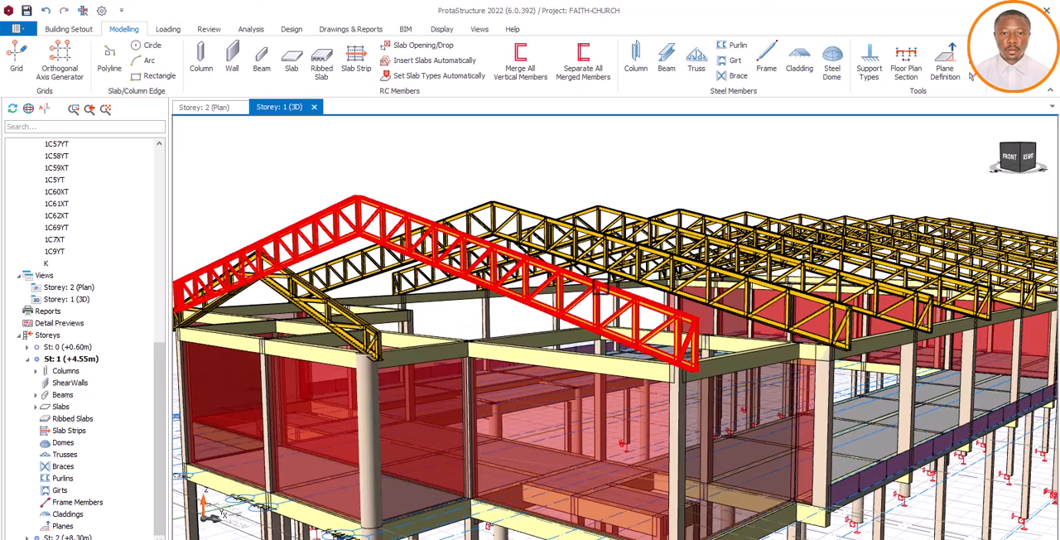
scroll(601, 287, up, 2)
scroll(593, 285, down, 5)
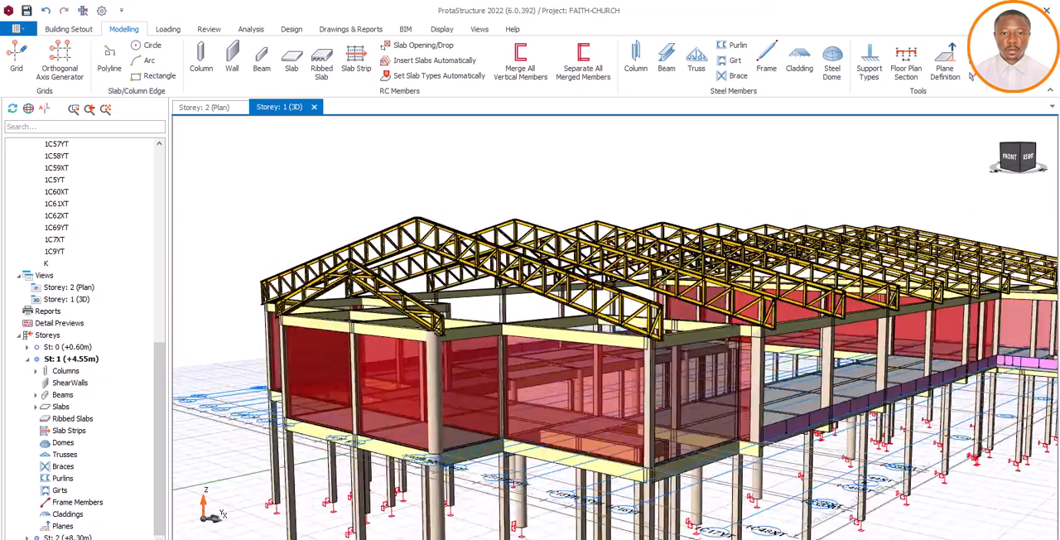
scroll(544, 309, up, 2)
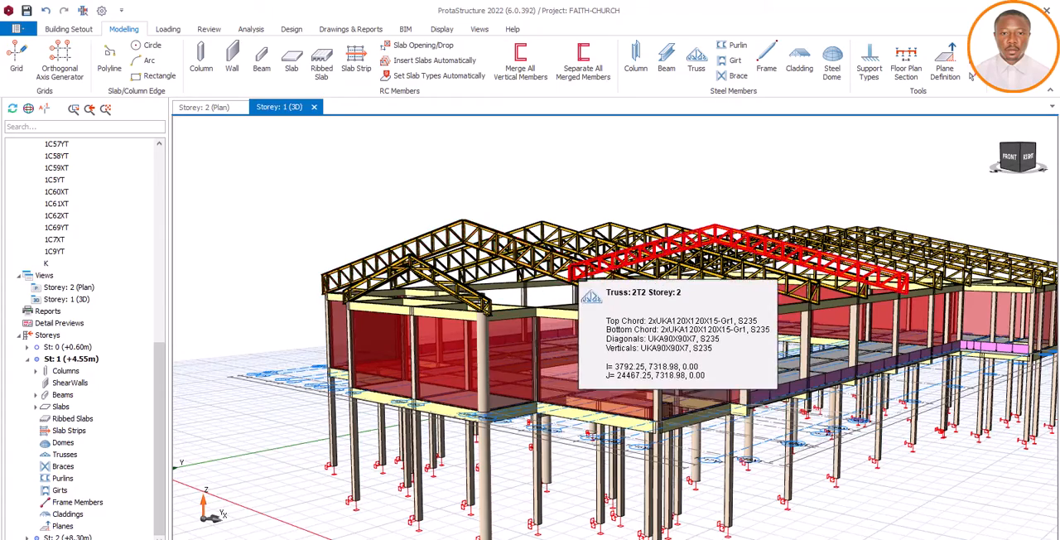
scroll(569, 288, up, 3)
scroll(532, 294, down, 5)
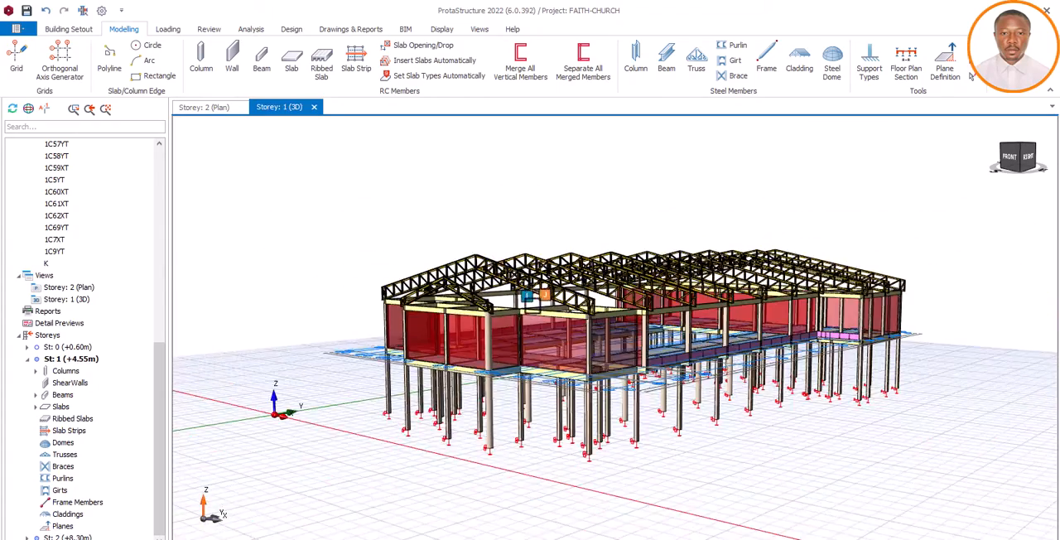
Inspect the roof truss layout and its supporting beams and columns from the building's front and right sides
middle_drag(533, 296, 563, 304)
scroll(564, 303, up, 3)
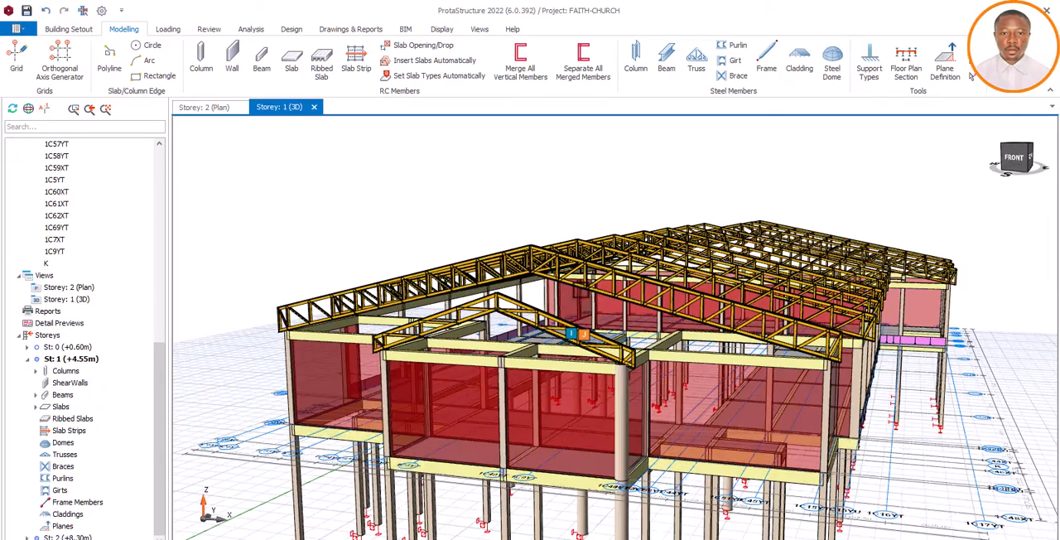
middle_drag(845, 337, 766, 330)
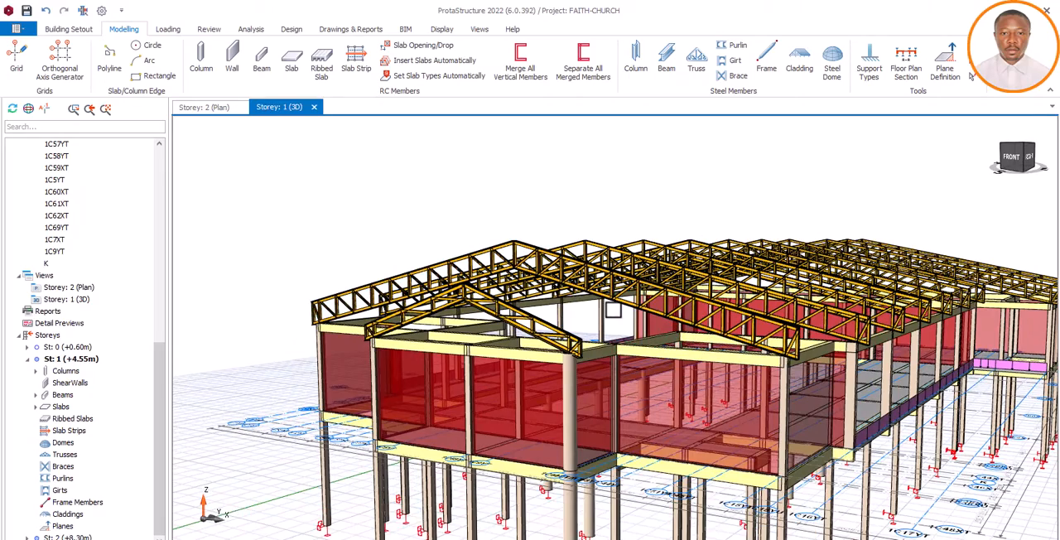
scroll(613, 310, up, 2)
scroll(589, 313, down, 3)
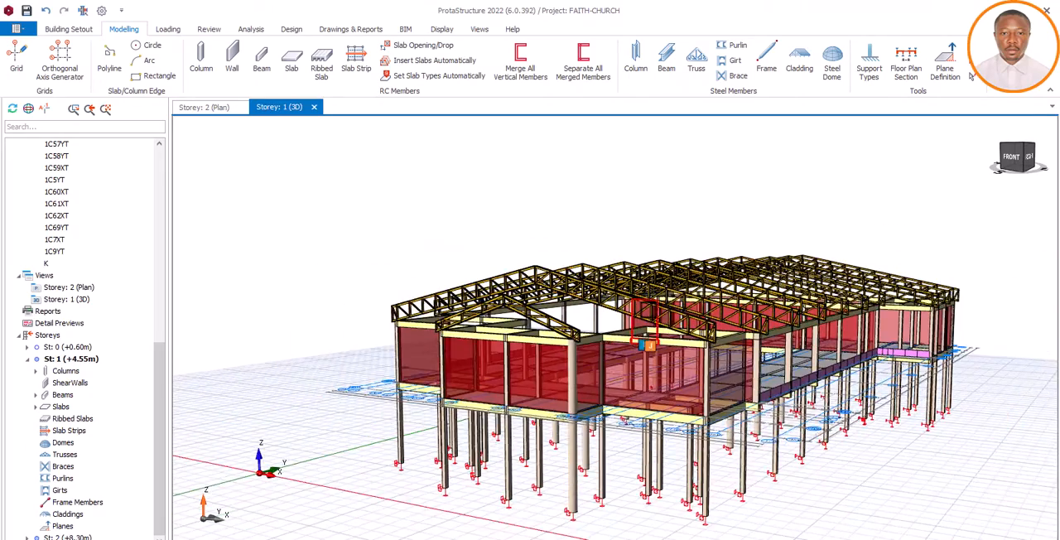
scroll(649, 346, up, 3)
scroll(553, 313, down, 3)
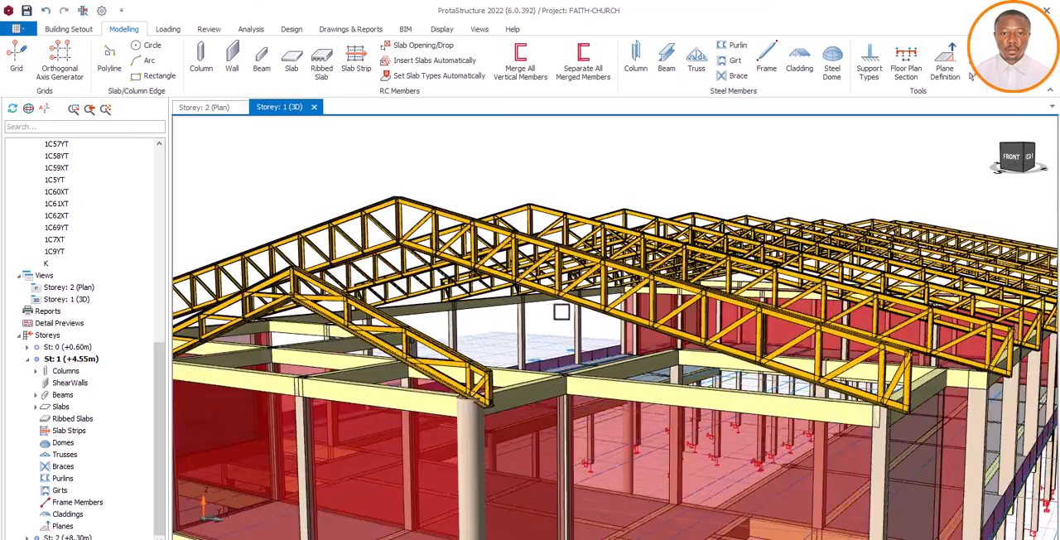
scroll(649, 335, up, 2)
middle_drag(649, 336, 771, 350)
scroll(675, 327, up, 3)
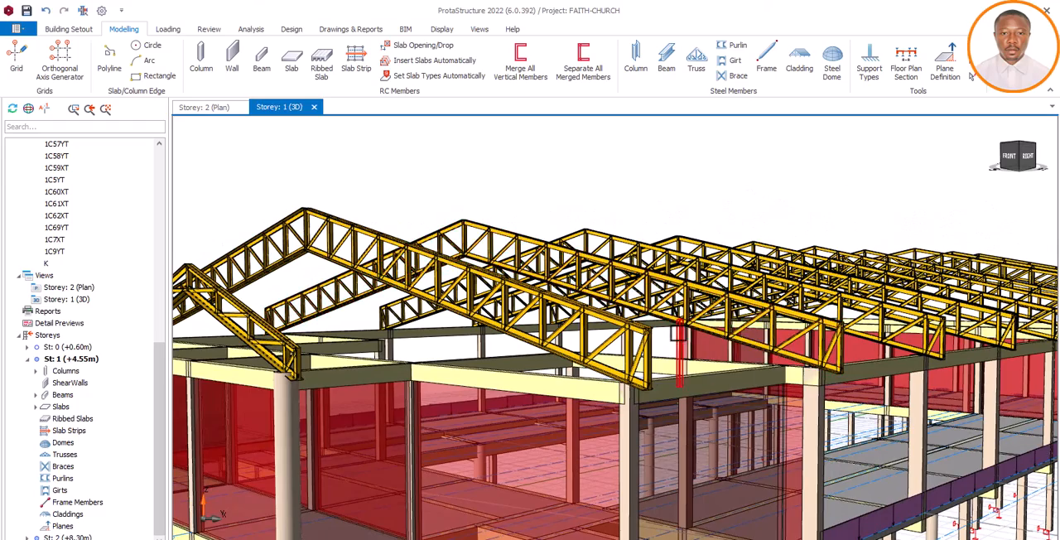
scroll(679, 335, down, 5)
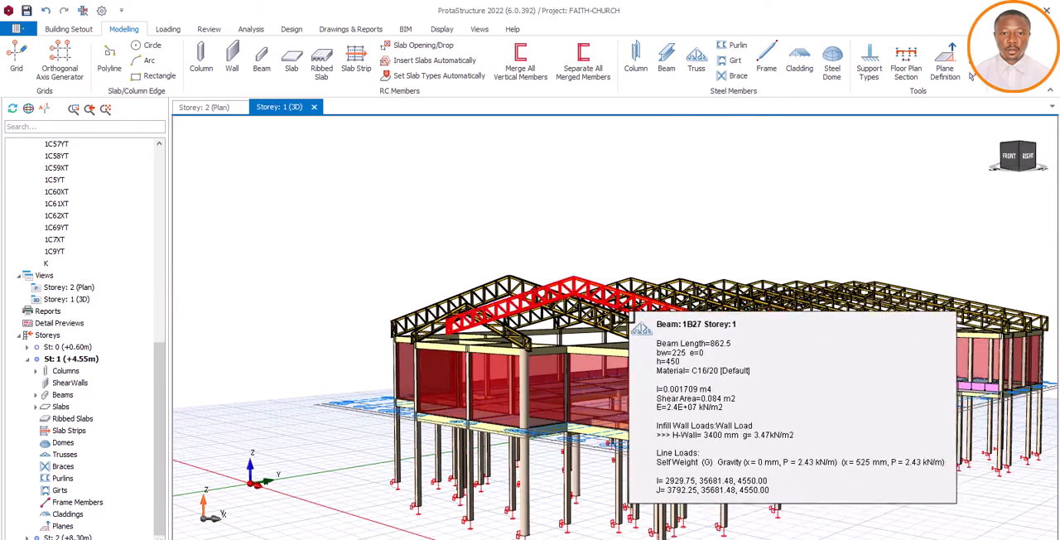
scroll(559, 356, up, 5)
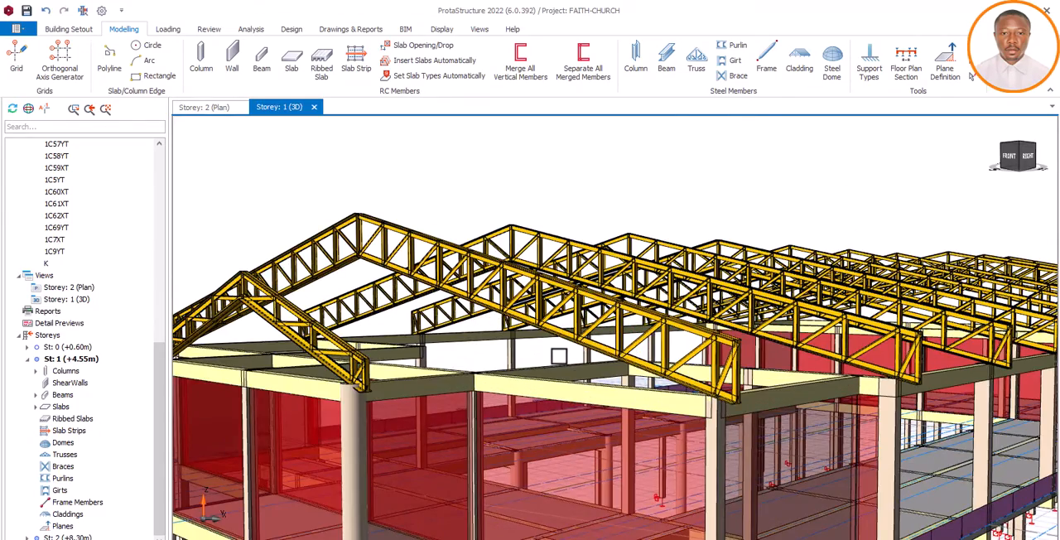
middle_drag(559, 356, 575, 370)
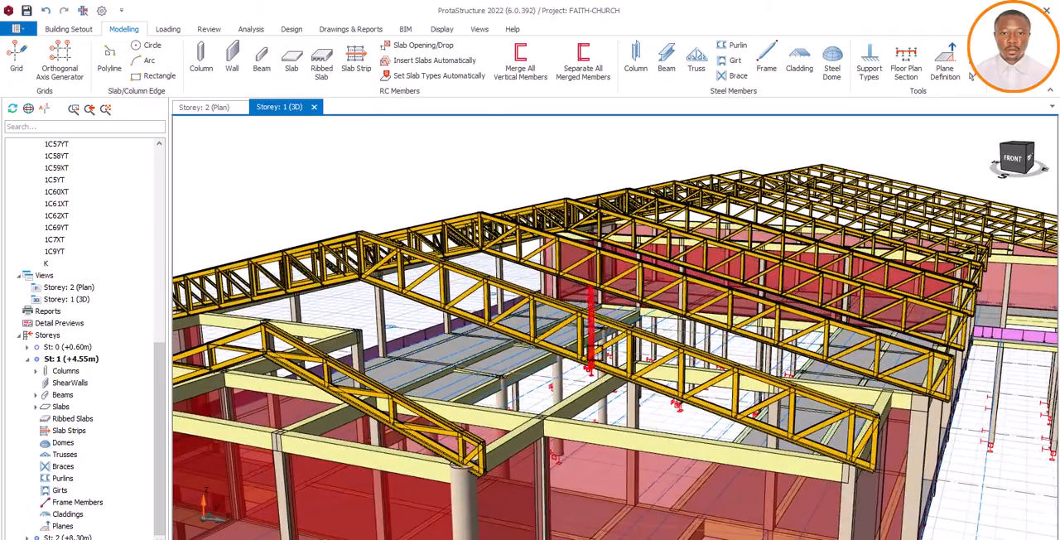
scroll(575, 369, down, 5)
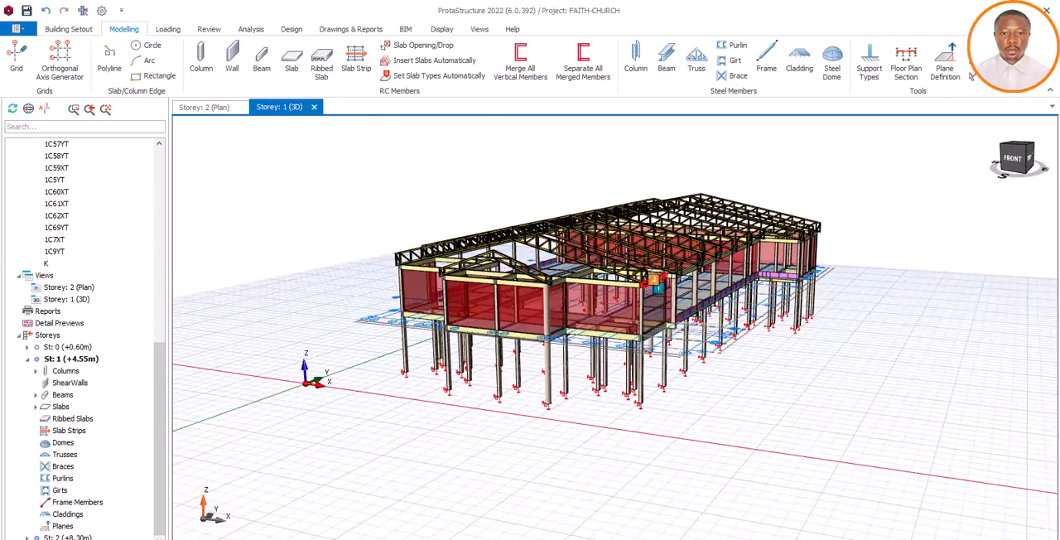
scroll(575, 369, up, 5)
scroll(610, 336, down, 5)
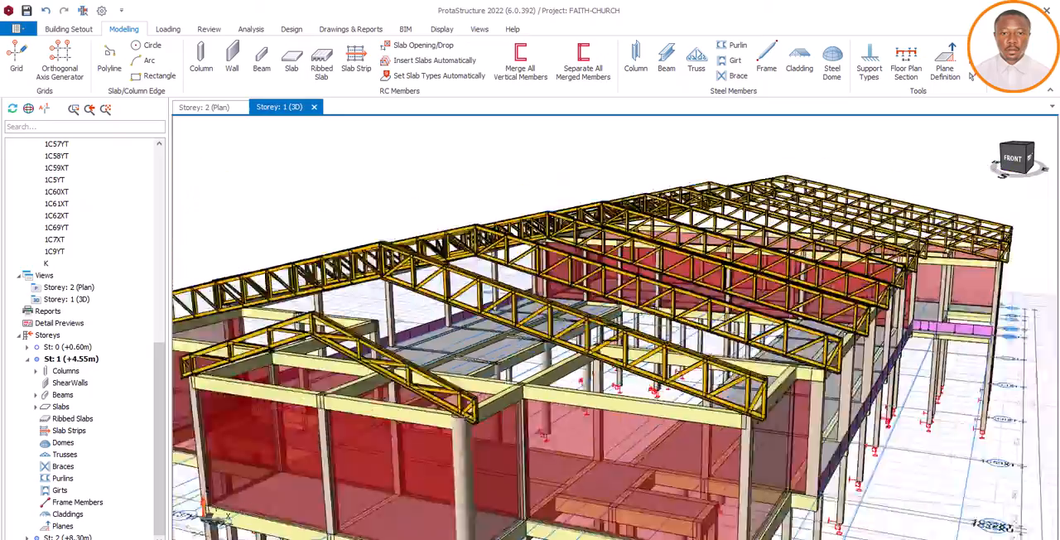
mouse_move(785, 401)
middle_down()
mouse_move(845, 396)
mouse_move(762, 386)
mouse_move(800, 396)
middle_up()
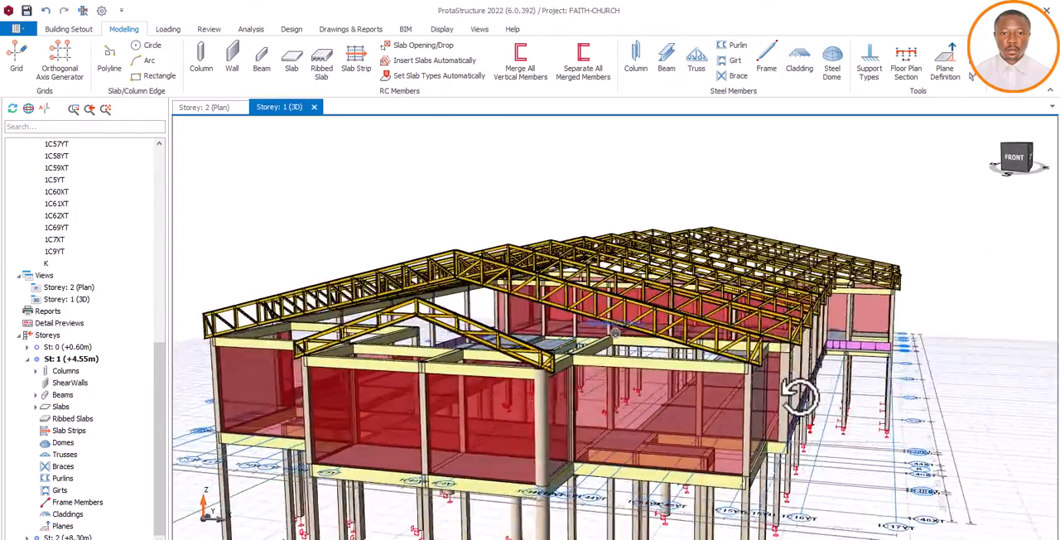
scroll(627, 270, up, 3)
scroll(629, 272, down, 5)
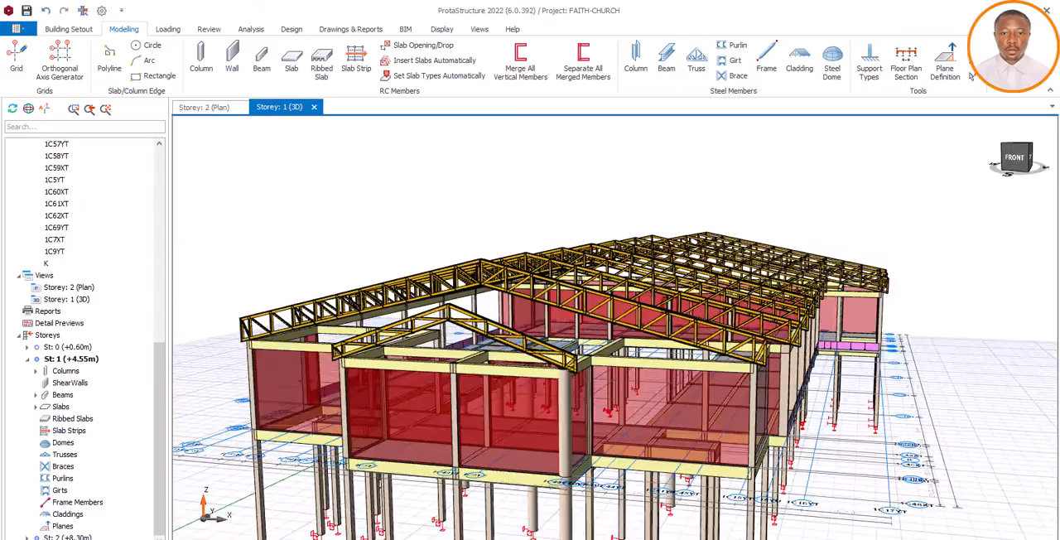
middle_drag(671, 323, 511, 334)
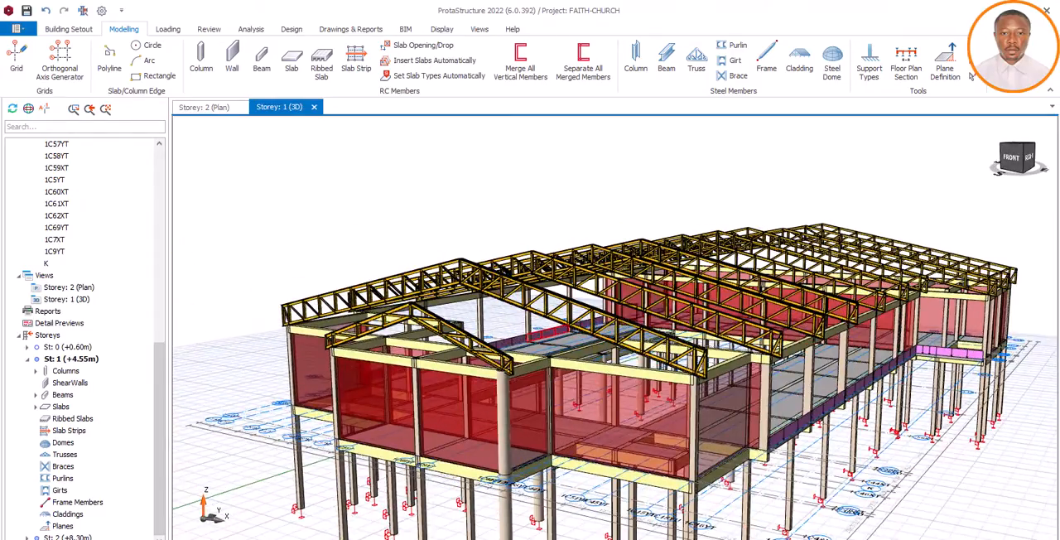
scroll(616, 333, up, 3)
mouse_move(615, 333)
middle_down()
mouse_move(701, 298)
mouse_move(668, 307)
mouse_move(627, 300)
middle_up()
scroll(627, 299, down, 4)
scroll(574, 334, up, 5)
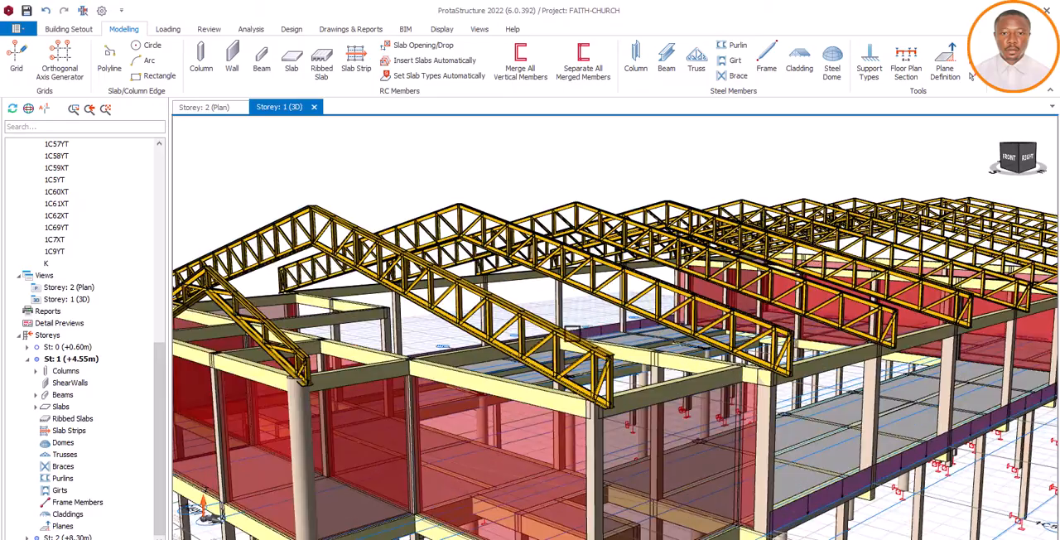
scroll(607, 335, down, 3)
middle_drag(618, 334, 627, 334)
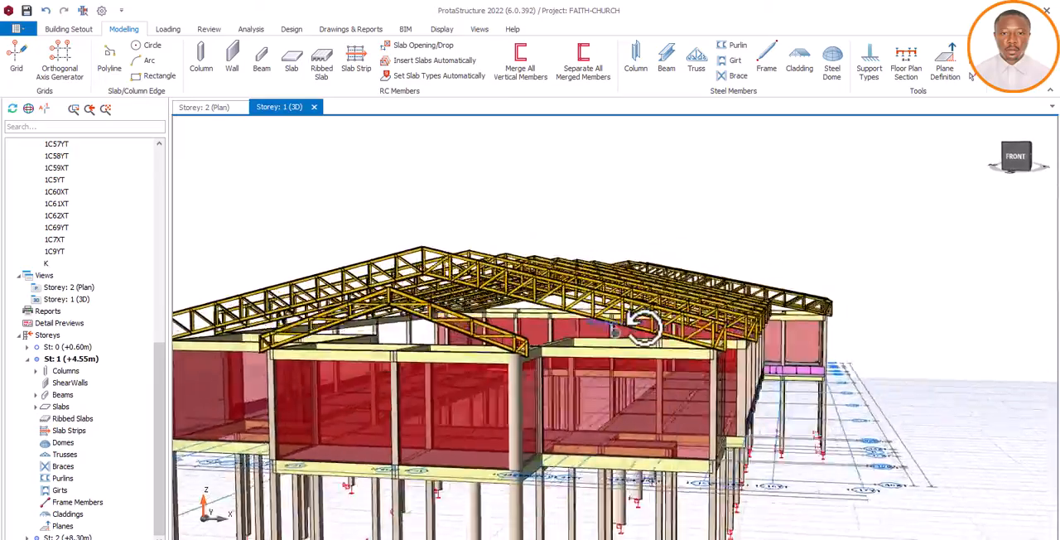
mouse_move(634, 330)
middle_down()
mouse_move(605, 327)
mouse_move(616, 336)
middle_up()
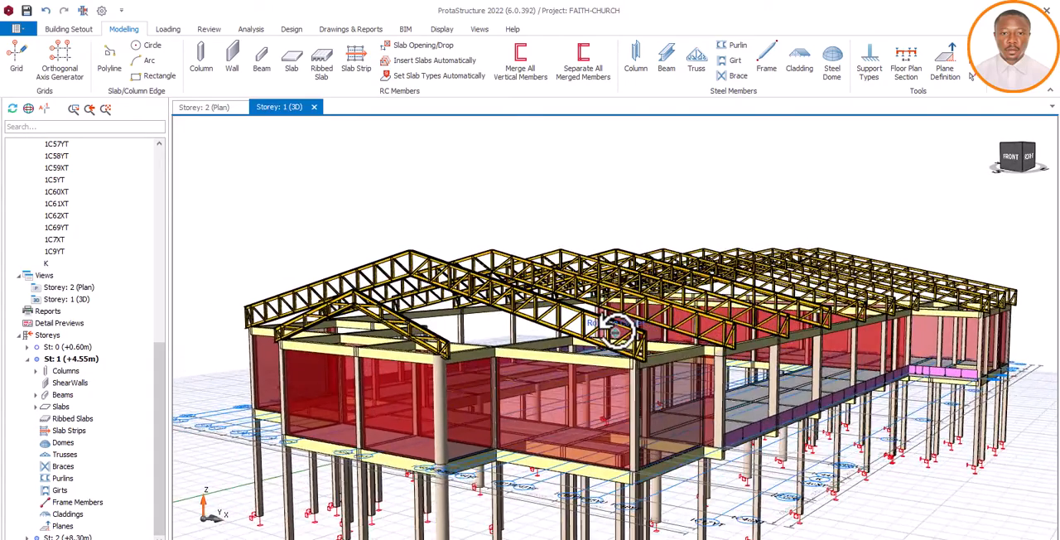
middle_drag(601, 327, 557, 323)
scroll(536, 311, down, 4)
scroll(536, 311, up, 6)
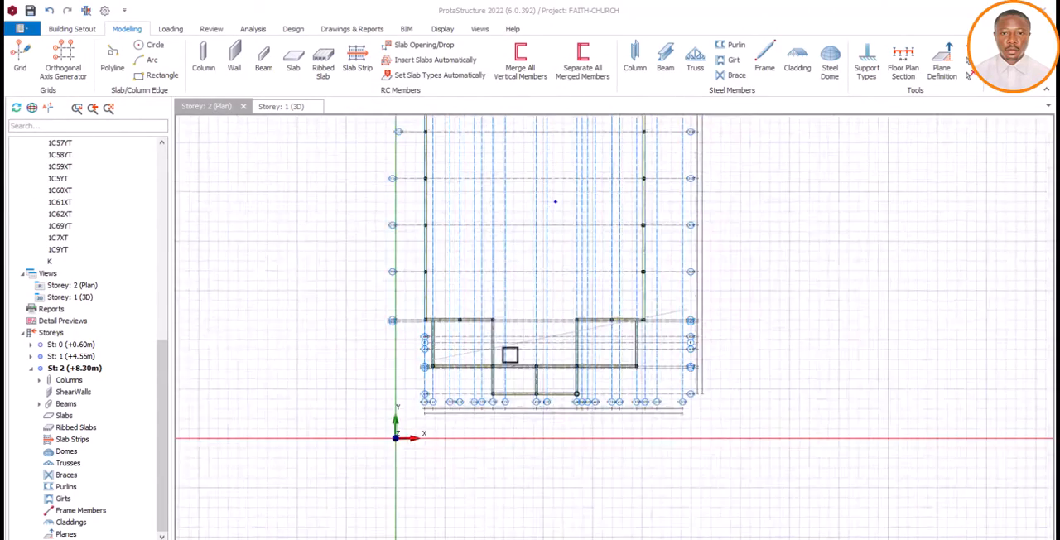
Examine the Storey 2 plan, from the front entrance bays to the rear block, with its grids, beams and columns
scroll(509, 352, down, 3)
scroll(544, 239, down, 1)
scroll(531, 332, up, 3)
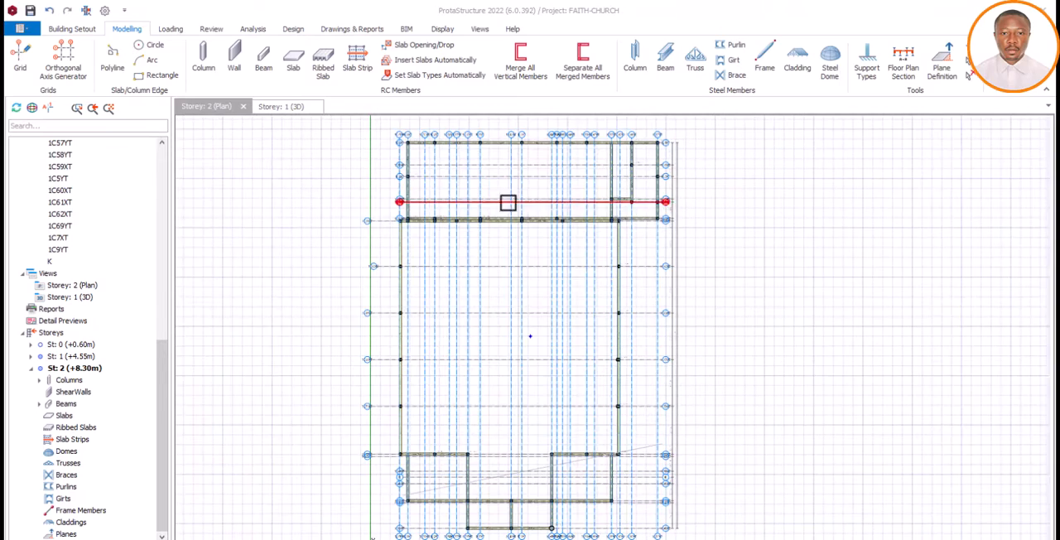
scroll(454, 154, up, 1)
scroll(481, 199, down, 5)
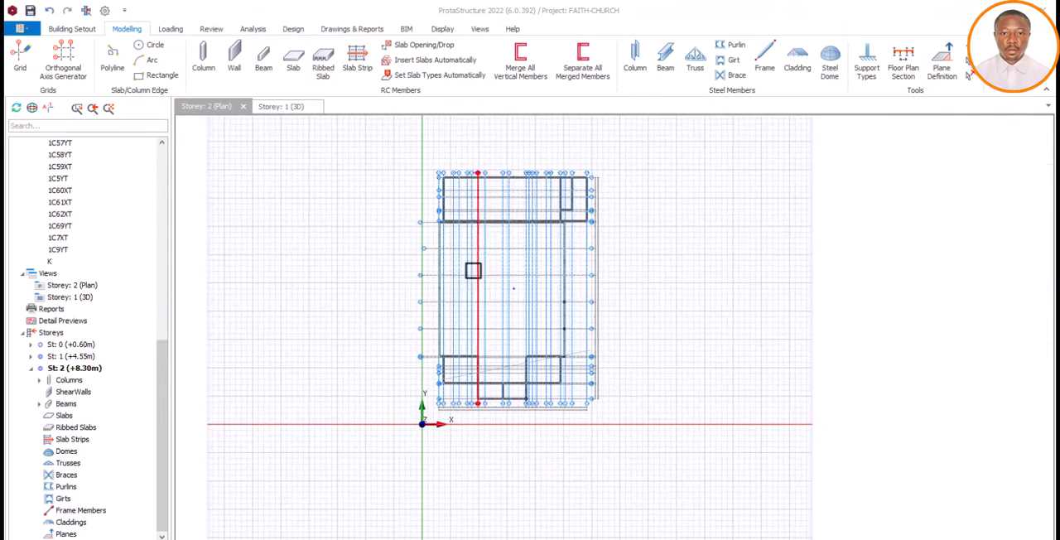
scroll(474, 313, up, 4)
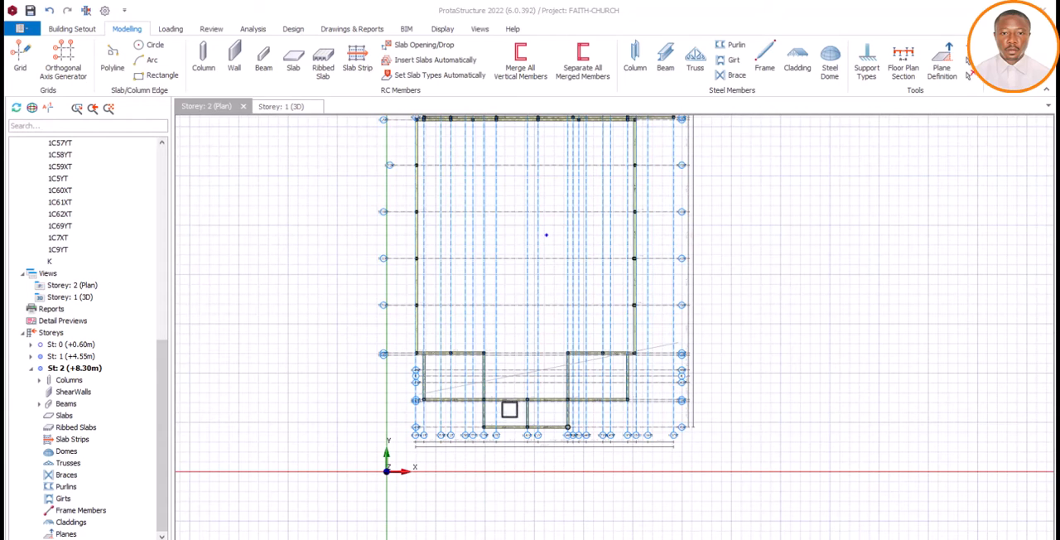
Open the Storey 1 3D view and examine the concrete frame without roof trusses, including the side slabs and central hall
click(286, 111)
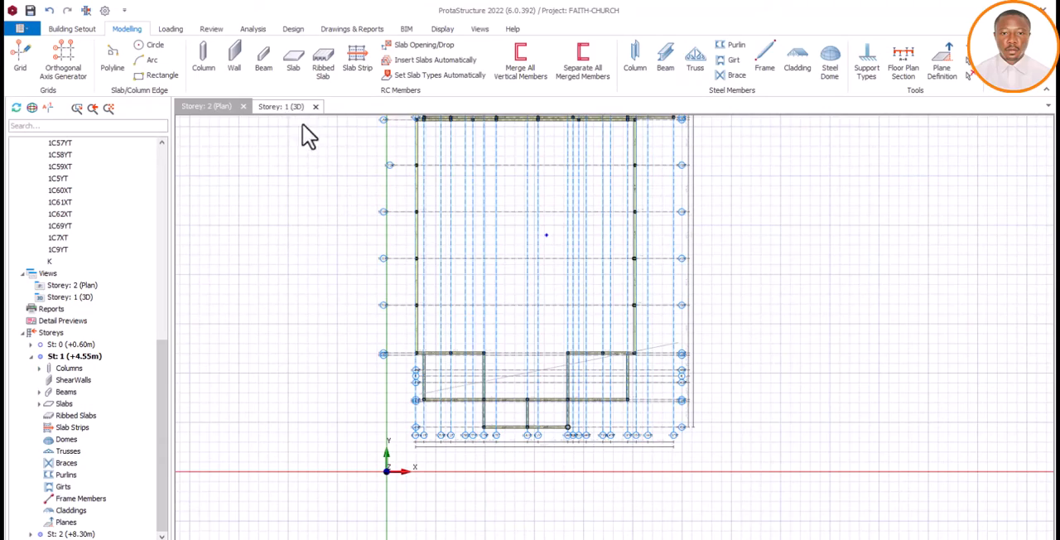
middle_drag(473, 367, 511, 410)
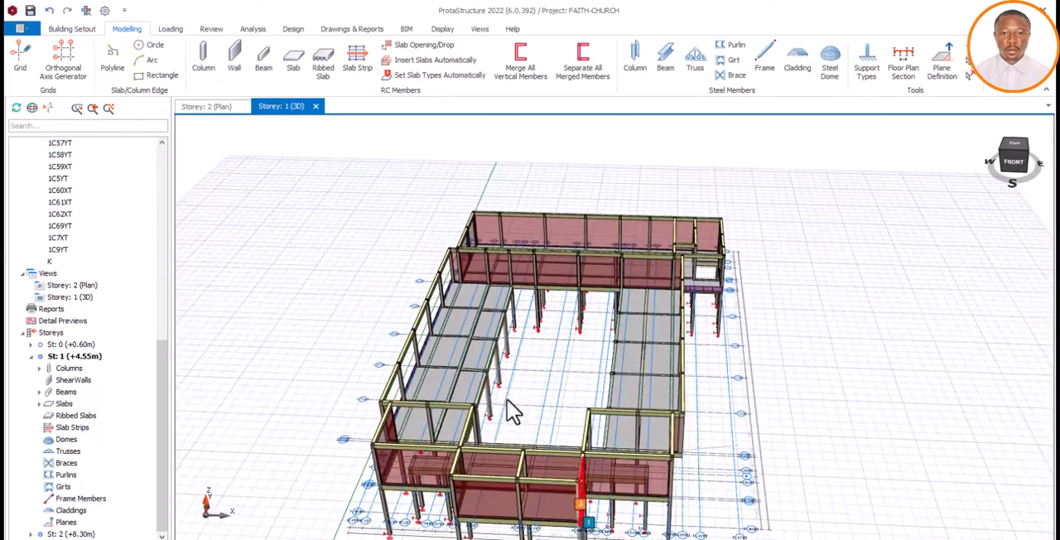
scroll(462, 382, up, 5)
scroll(620, 322, down, 1)
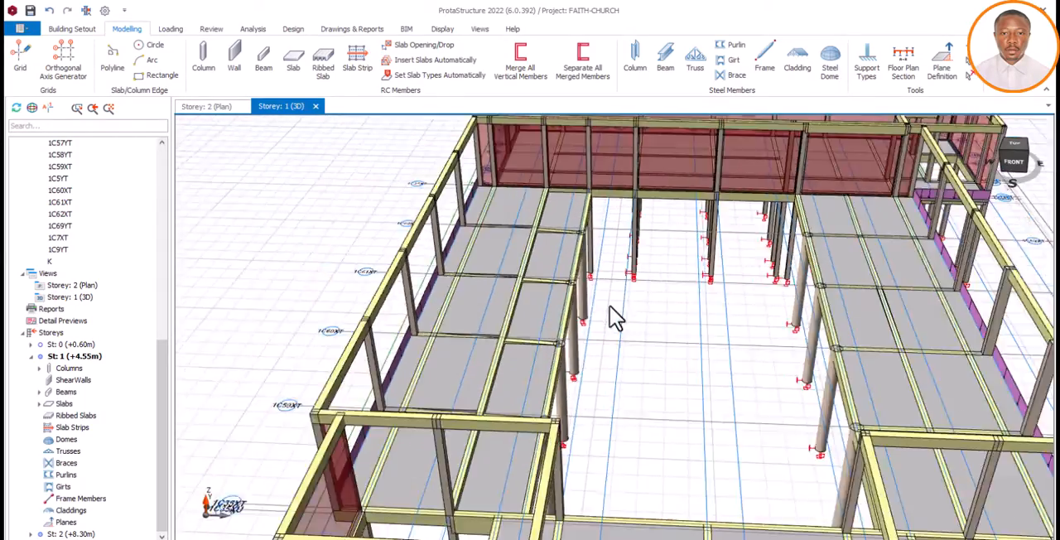
scroll(613, 319, down, 5)
middle_drag(592, 402, 602, 256)
scroll(663, 300, up, 5)
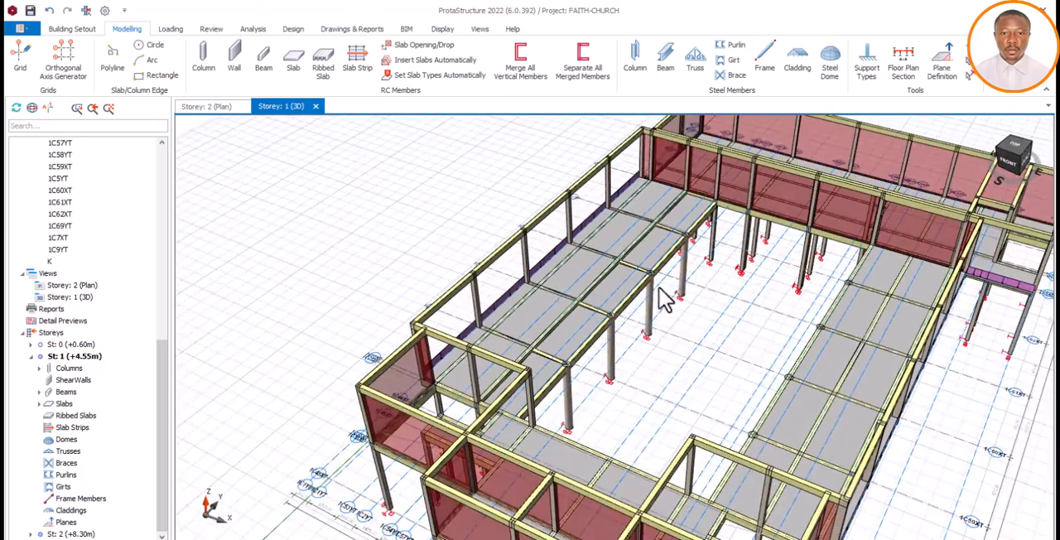
scroll(616, 291, up, 4)
middle_drag(635, 291, 698, 271)
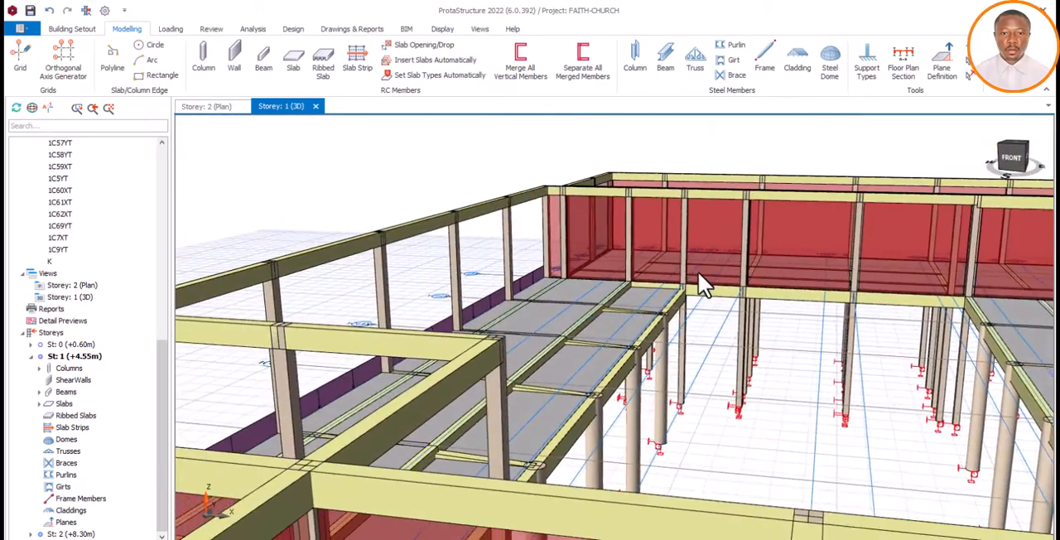
Examine the Storey 1 concrete frame from the front and both sides, including the entrance bays, side slabs and central hall
scroll(697, 282, down, 5)
scroll(679, 294, up, 4)
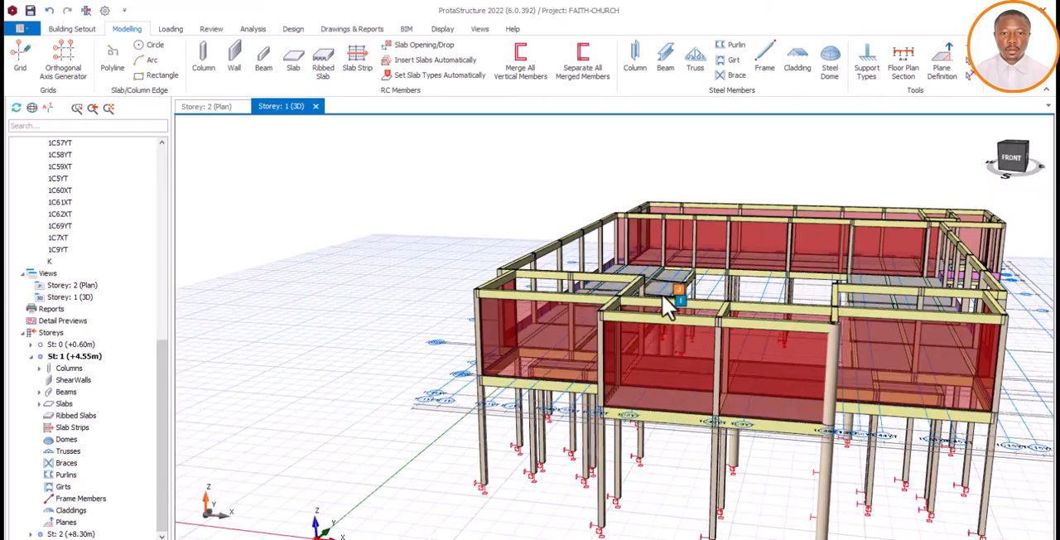
scroll(669, 305, down, 3)
middle_drag(829, 360, 862, 361)
scroll(730, 331, up, 5)
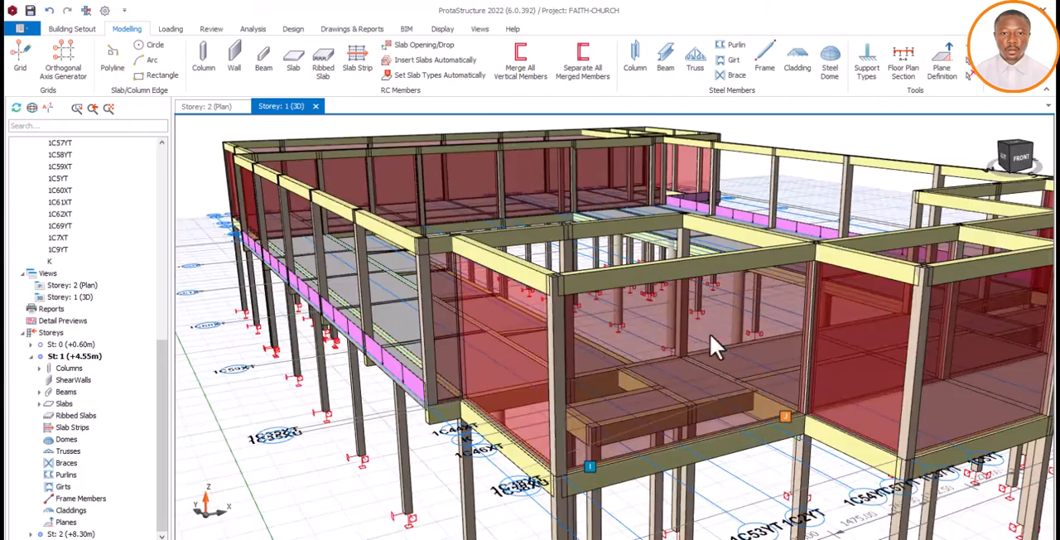
scroll(710, 335, down, 7)
middle_drag(771, 369, 712, 353)
scroll(617, 327, up, 3)
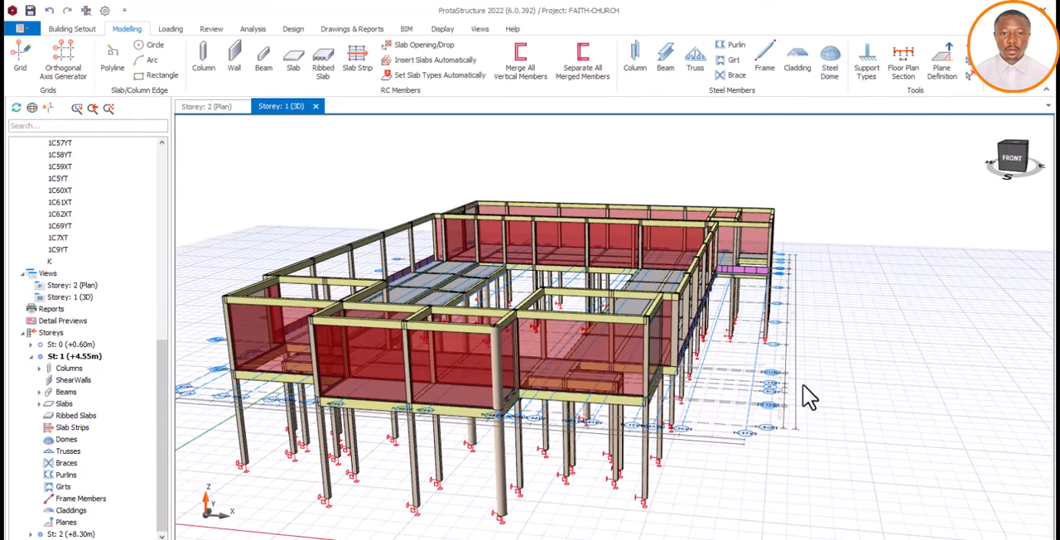
middle_drag(832, 401, 818, 375)
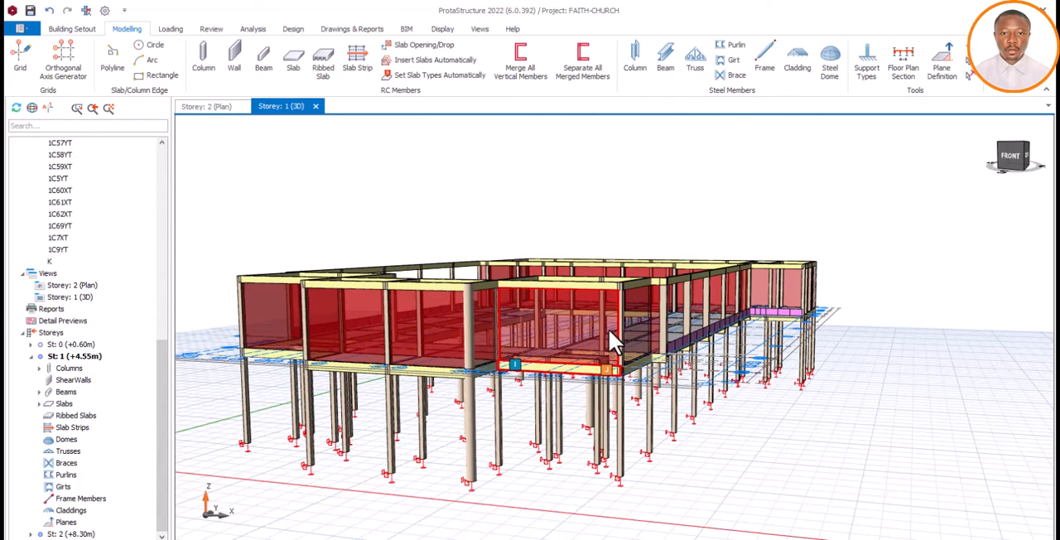
scroll(618, 329, down, 2)
mouse_move(618, 330)
middle_down()
mouse_move(615, 345)
mouse_move(624, 339)
mouse_move(611, 326)
middle_up()
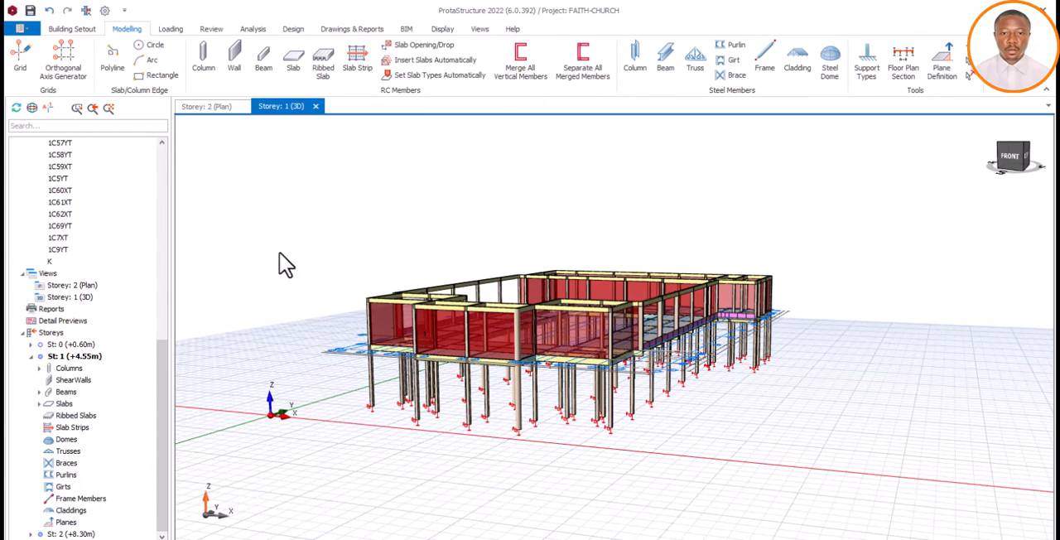
Start a steel truss in the Storey 2 plan, spanning the front entrance bay from the column on axis 1C37YT to the round column
click(207, 107)
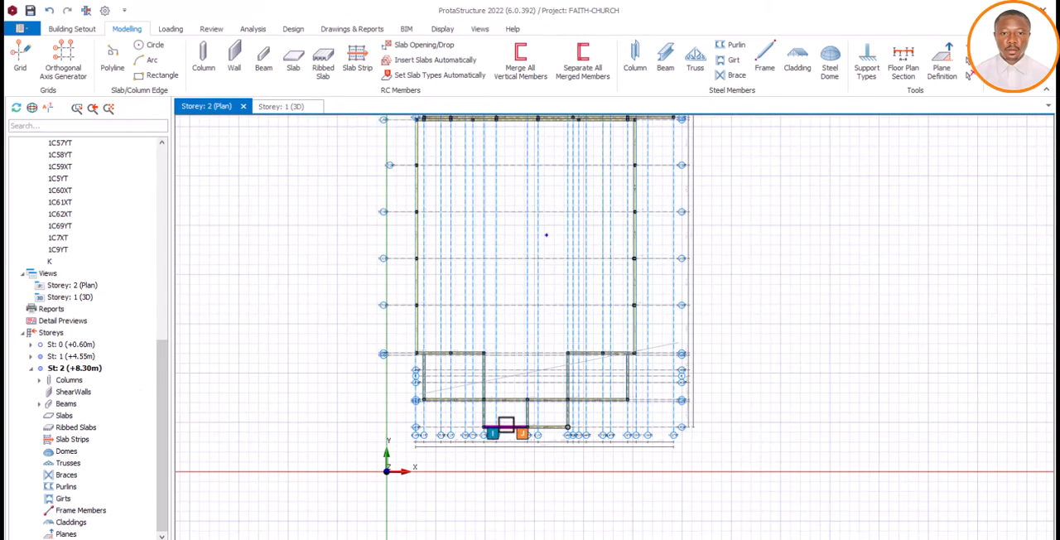
scroll(492, 392, down, 1)
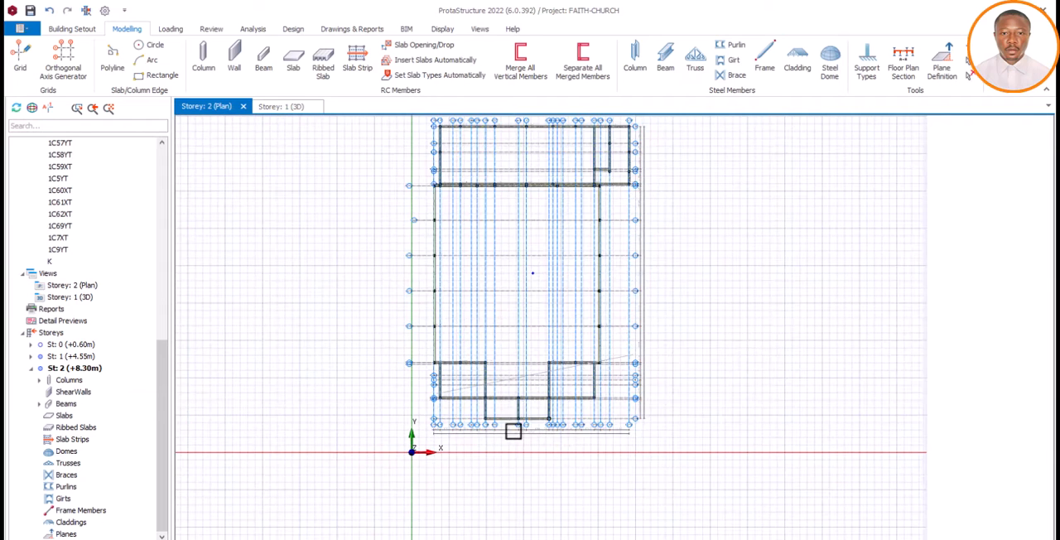
scroll(513, 431, up, 2)
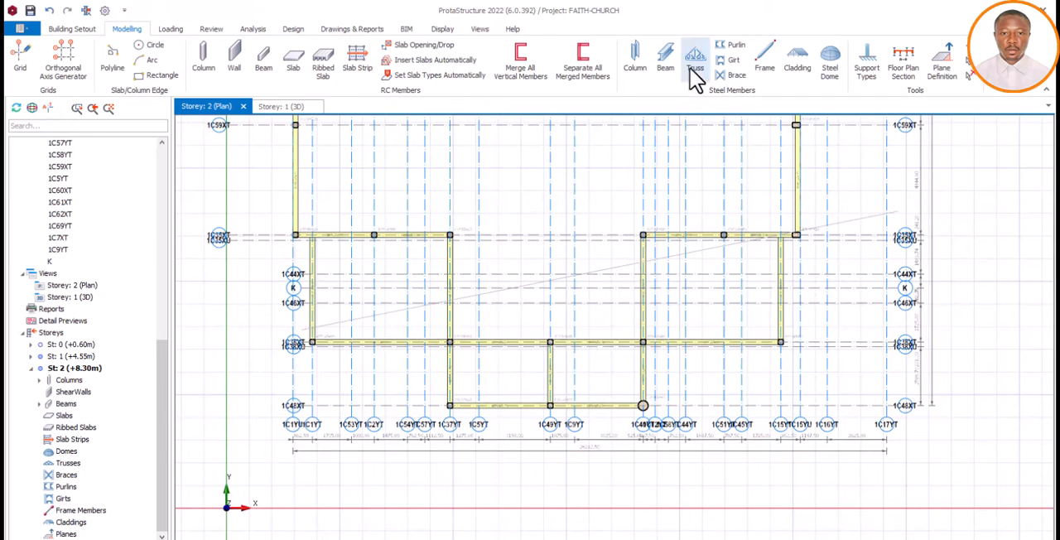
click(169, 30)
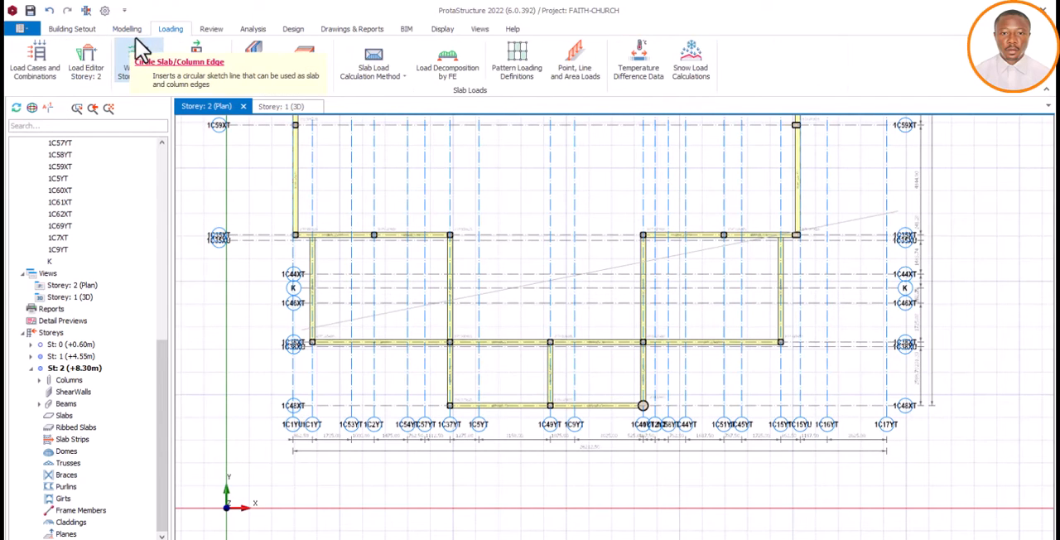
click(128, 30)
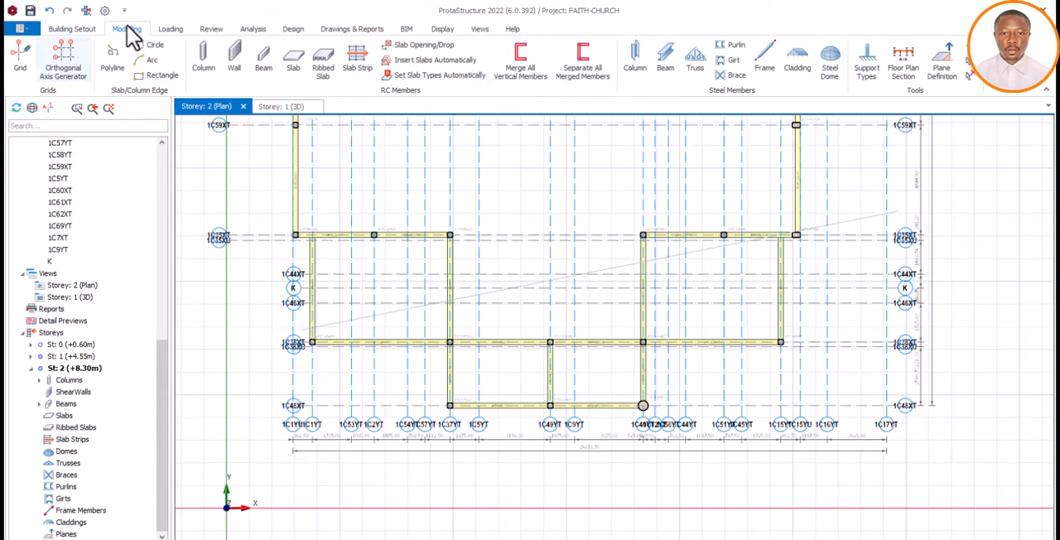
click(700, 73)
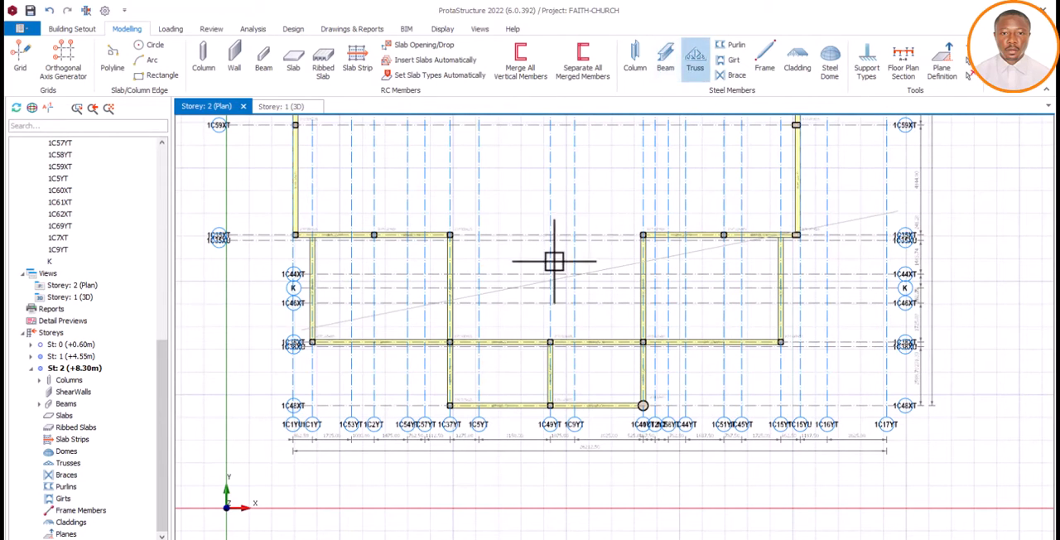
scroll(450, 418, up, 4)
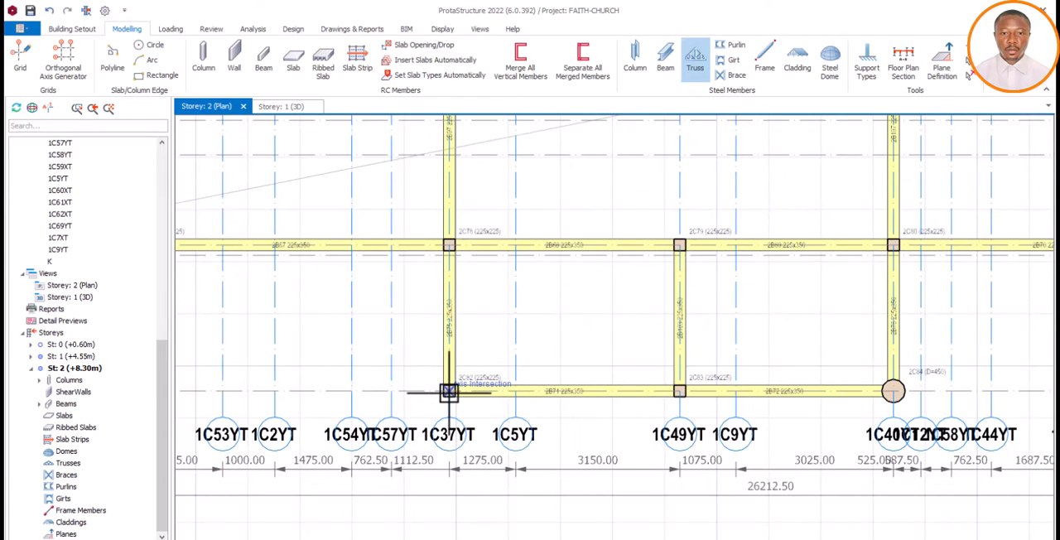
click(449, 391)
click(894, 391)
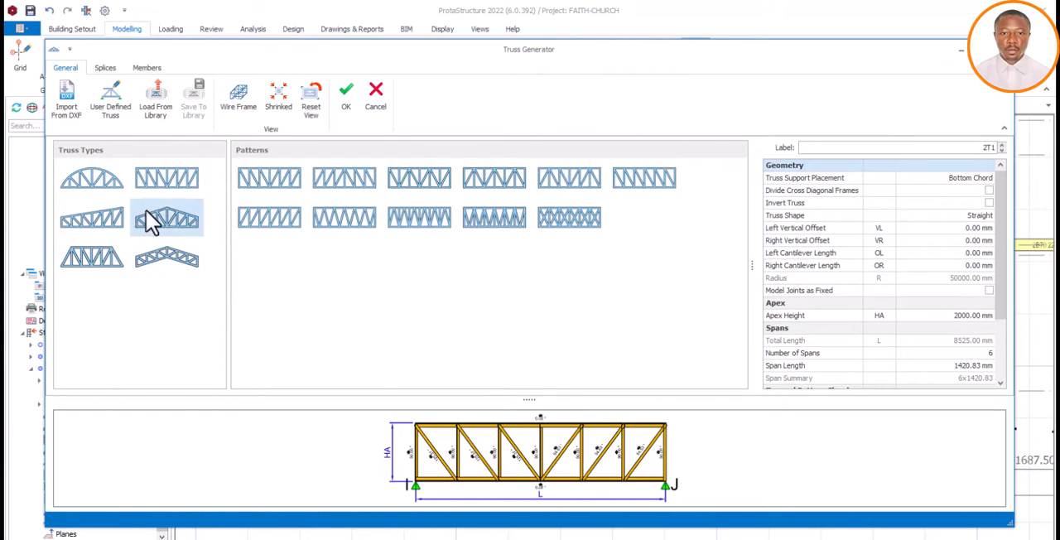
Compare the available truss types and choose the pitched truss whose top and bottom chords both slope to the apex
click(89, 186)
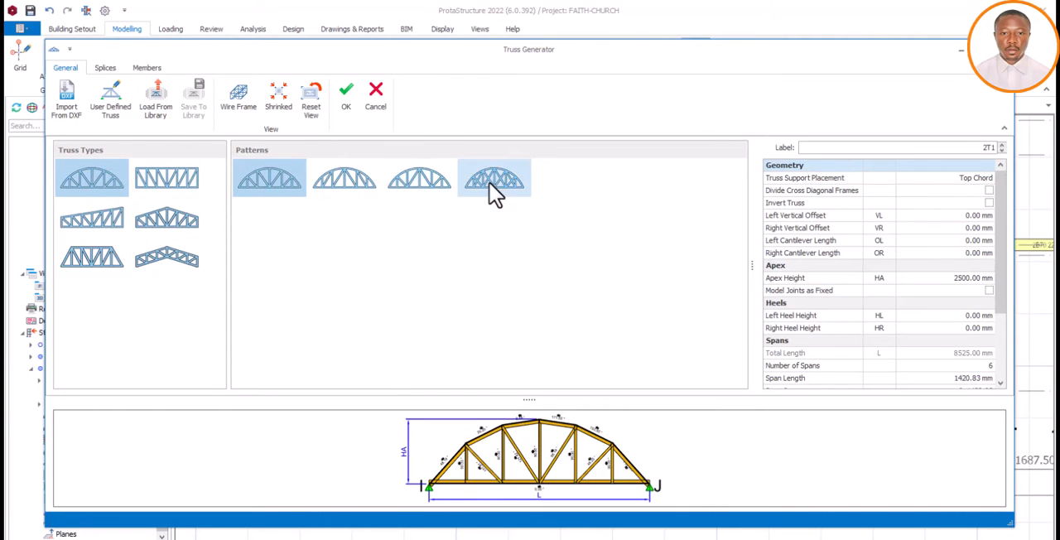
click(99, 220)
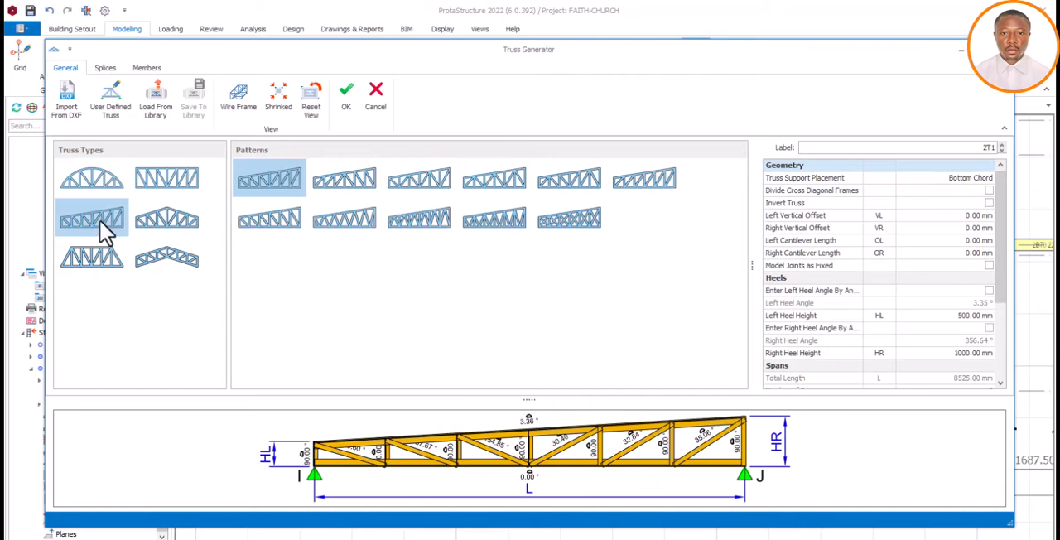
click(71, 252)
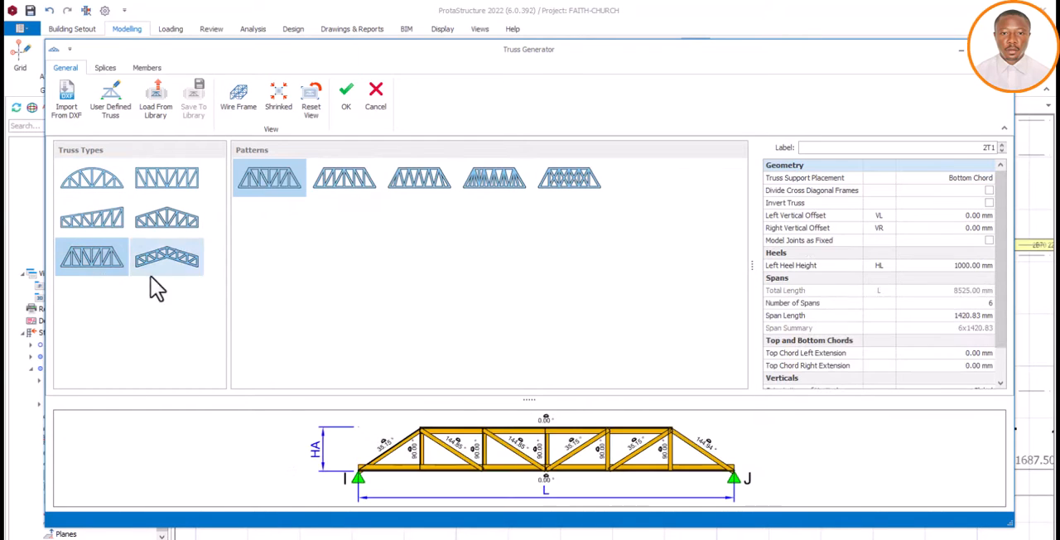
click(162, 178)
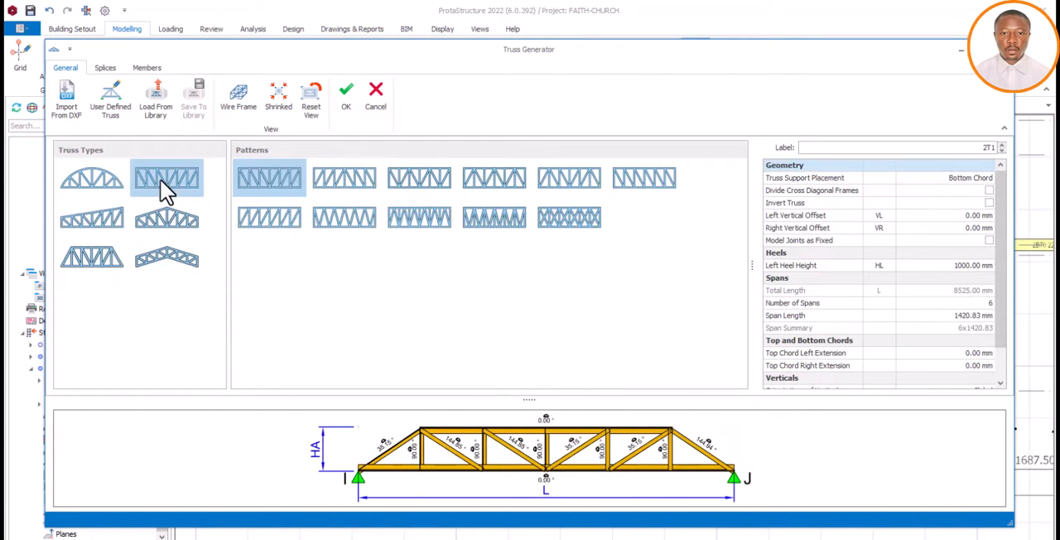
click(189, 222)
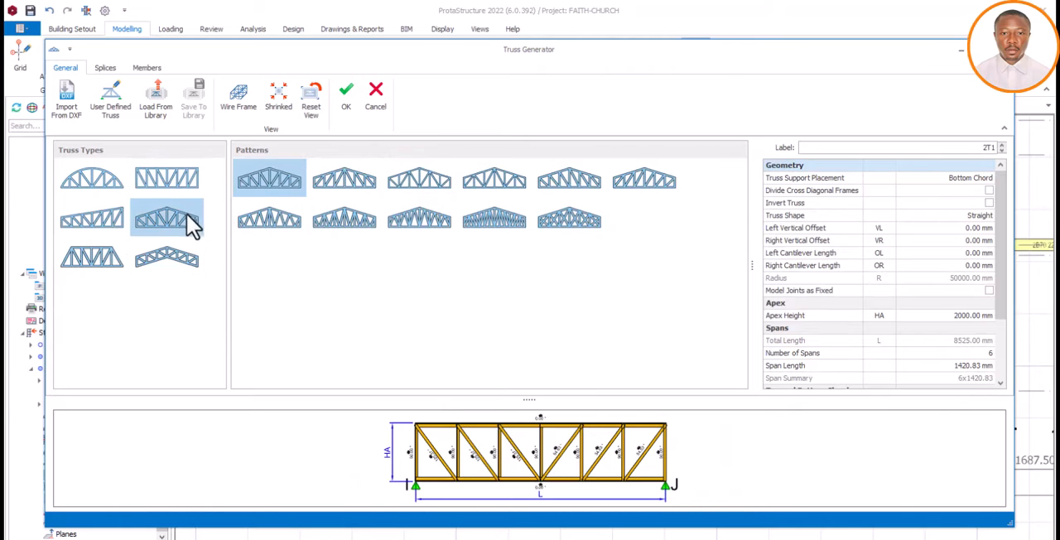
click(162, 259)
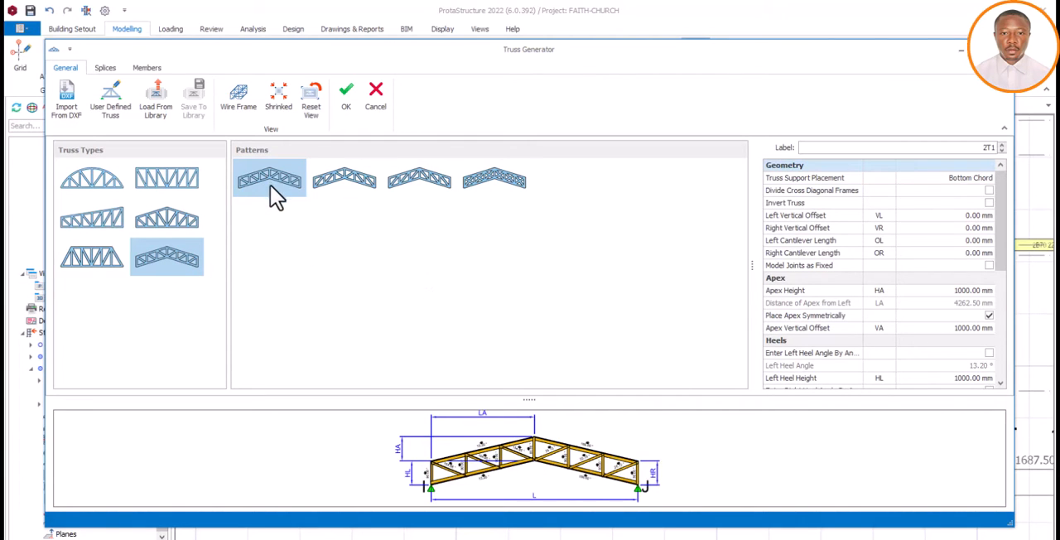
Compare the four bracing patterns of the pitched truss in the preview and keep the first pattern
click(354, 186)
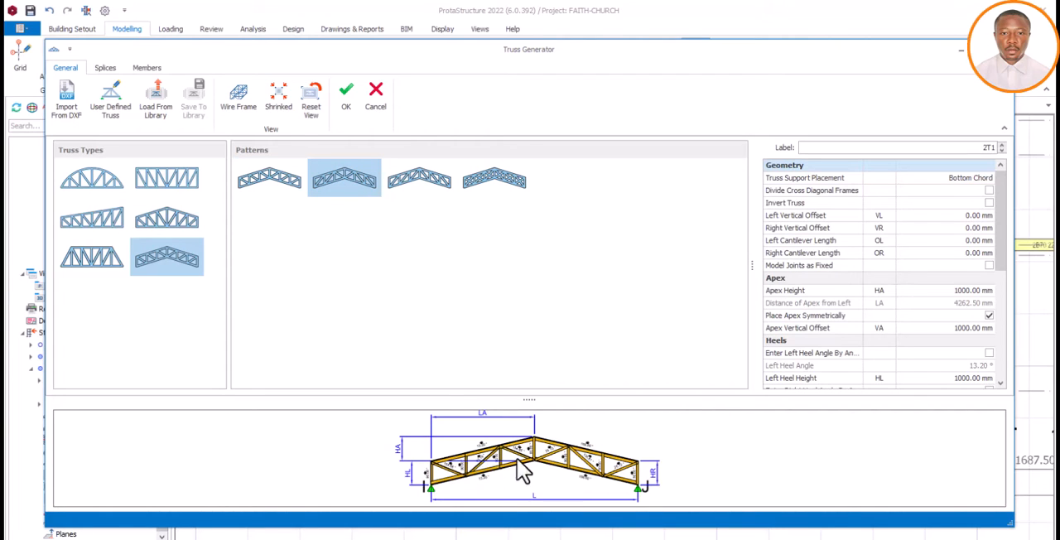
click(277, 187)
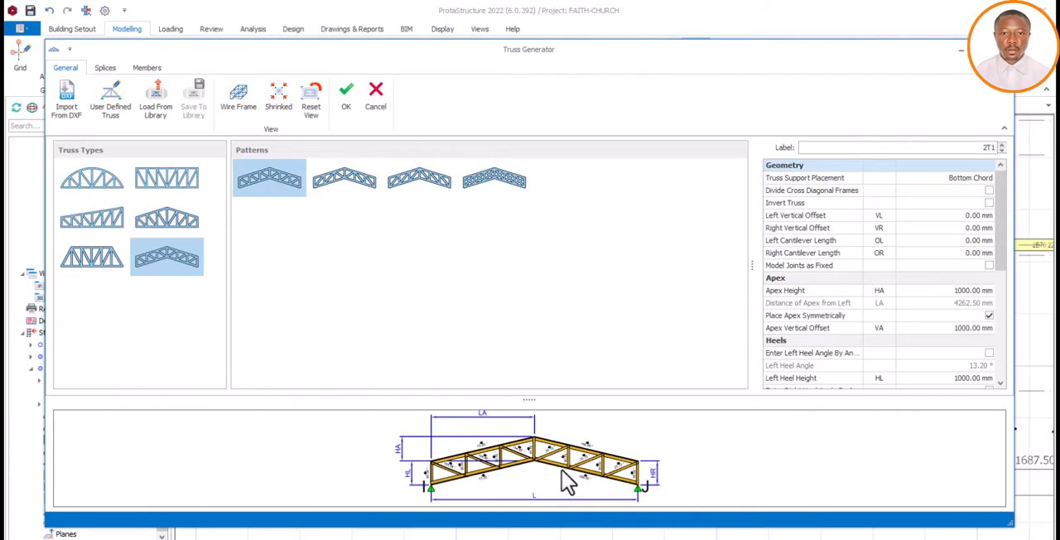
click(347, 186)
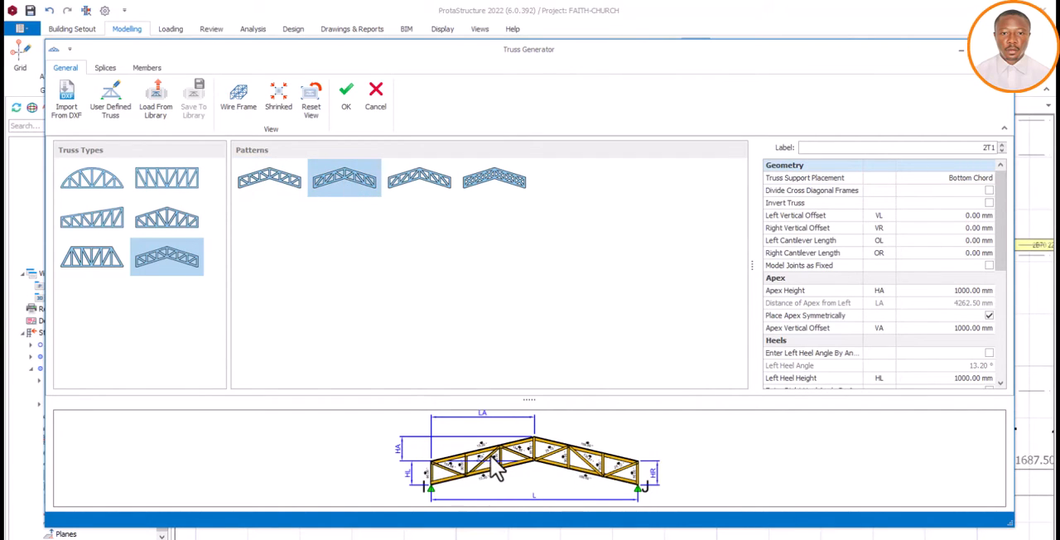
click(433, 185)
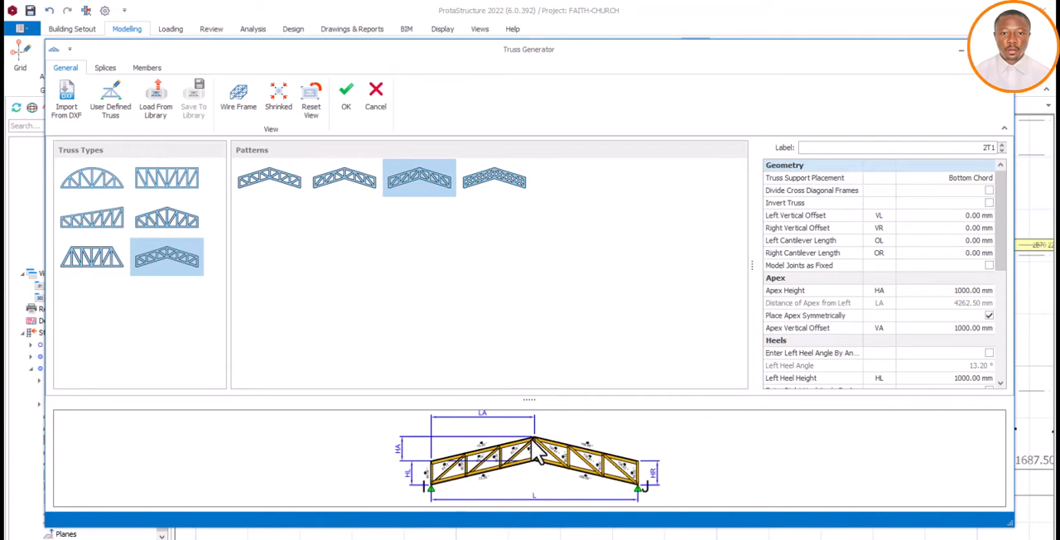
click(497, 187)
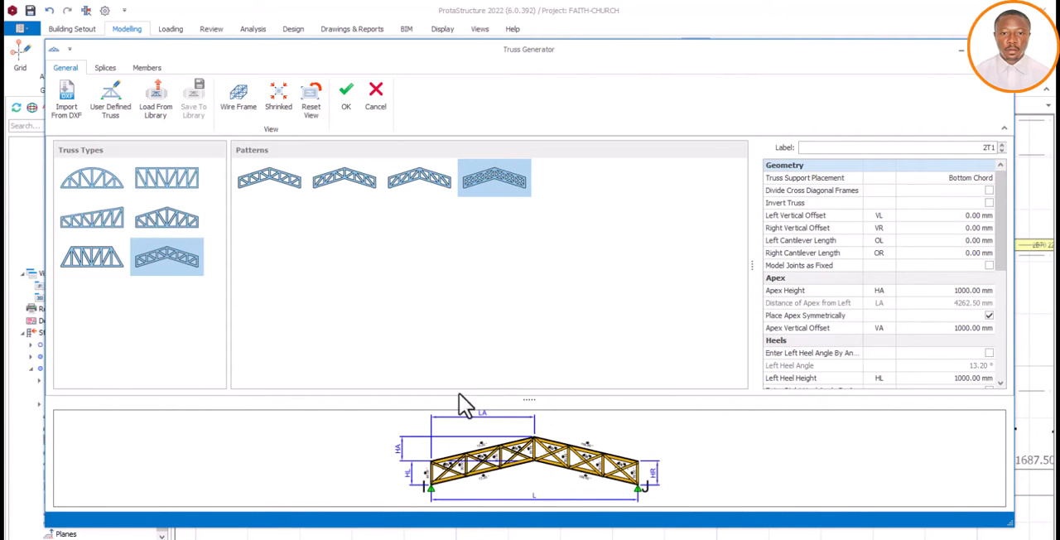
click(267, 191)
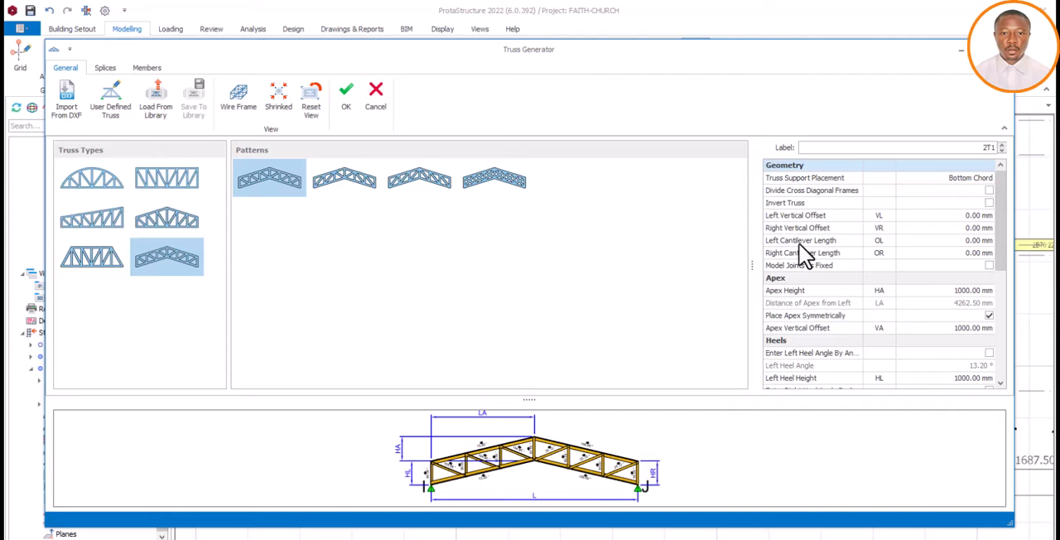
Set the truss's left and right cantilever lengths to 400 mm each
click(963, 240)
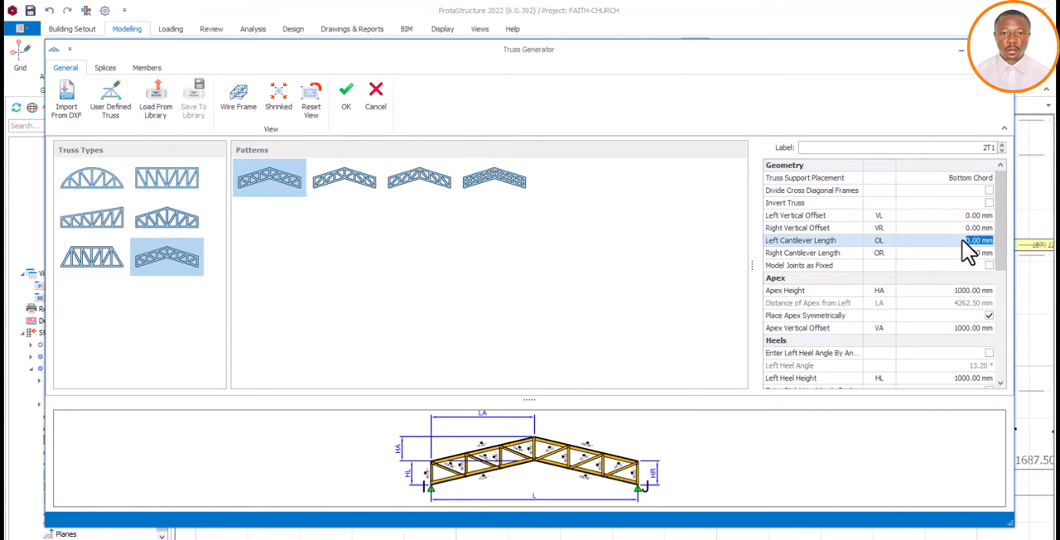
click(966, 242)
click(971, 291)
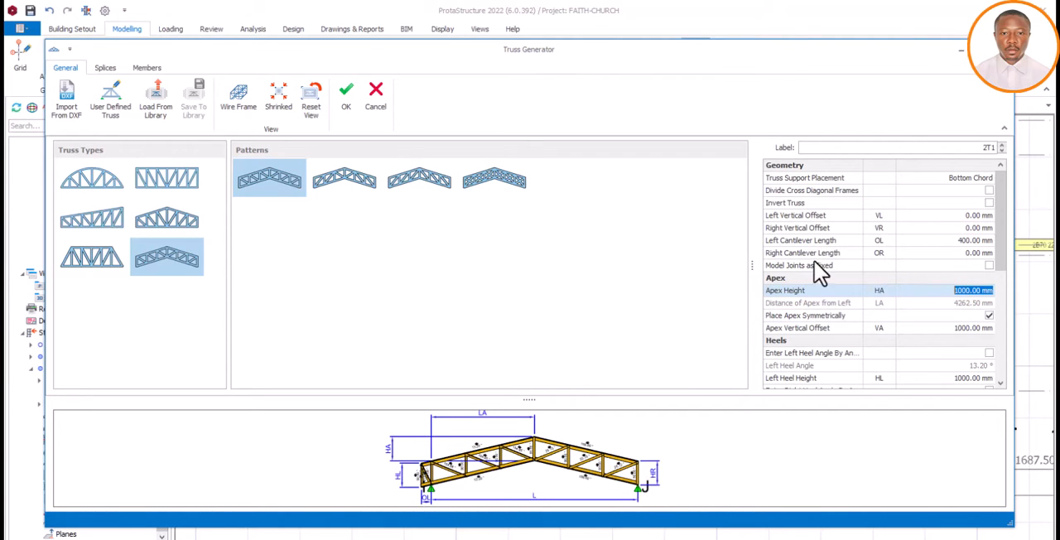
click(969, 255)
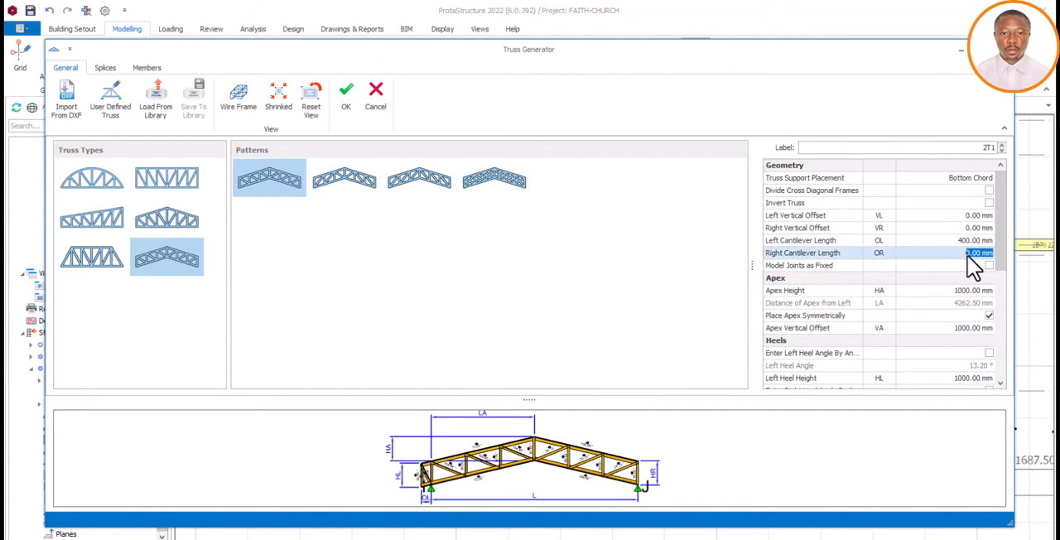
click(969, 256)
click(981, 241)
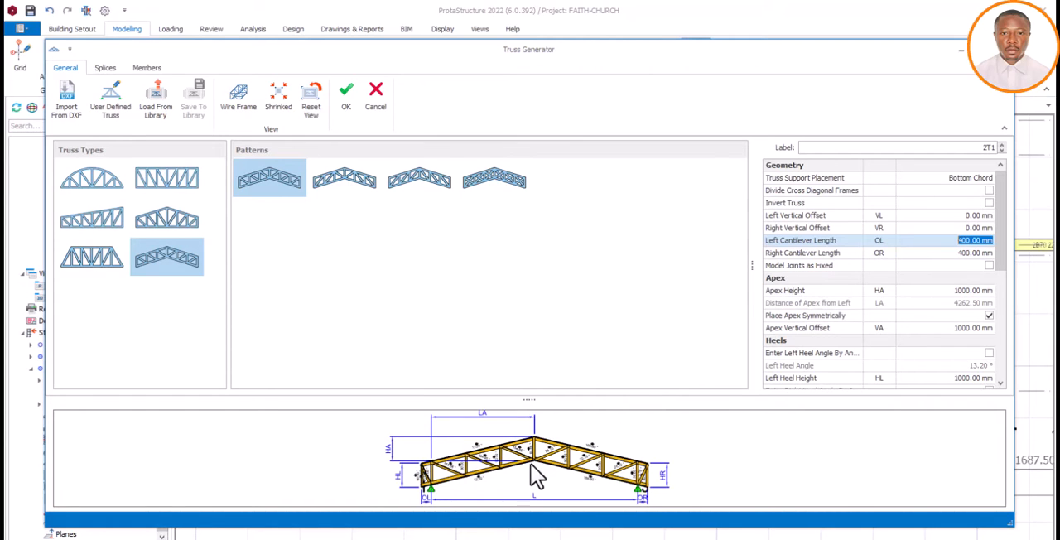
Try an apex height of 700 mm for the truss and compare its shape in the preview
scroll(539, 473, up, 2)
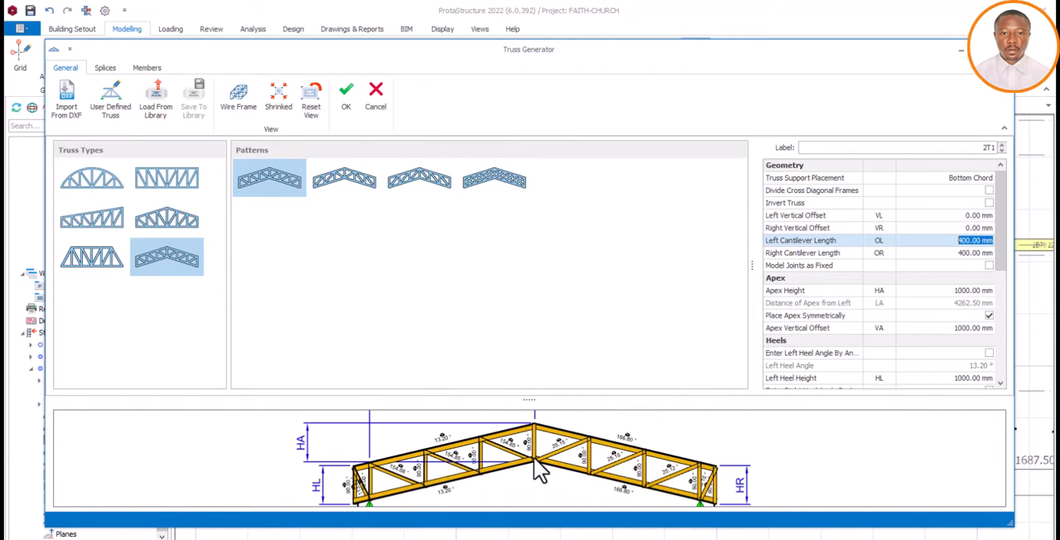
click(535, 458)
click(951, 292)
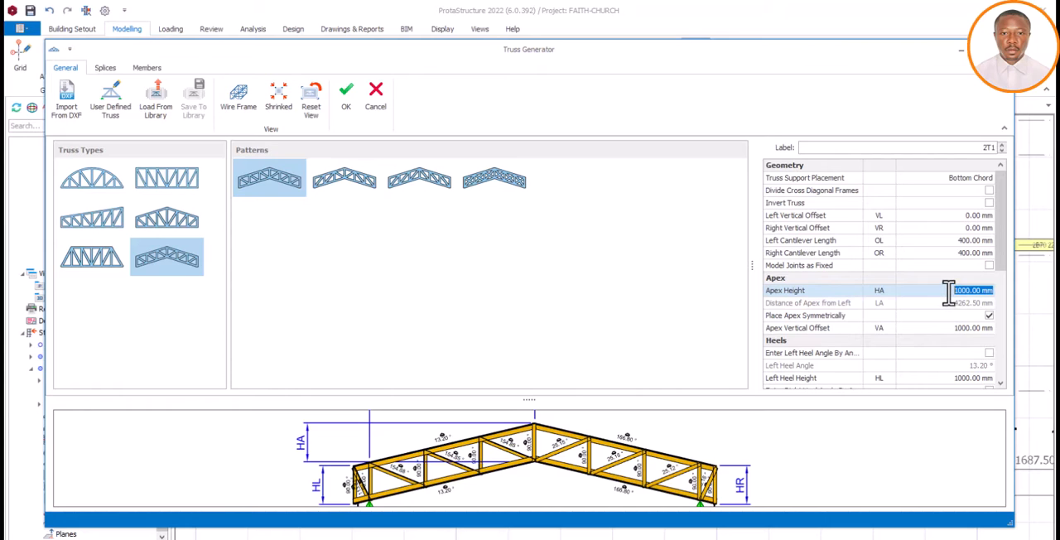
text(700)
click(962, 329)
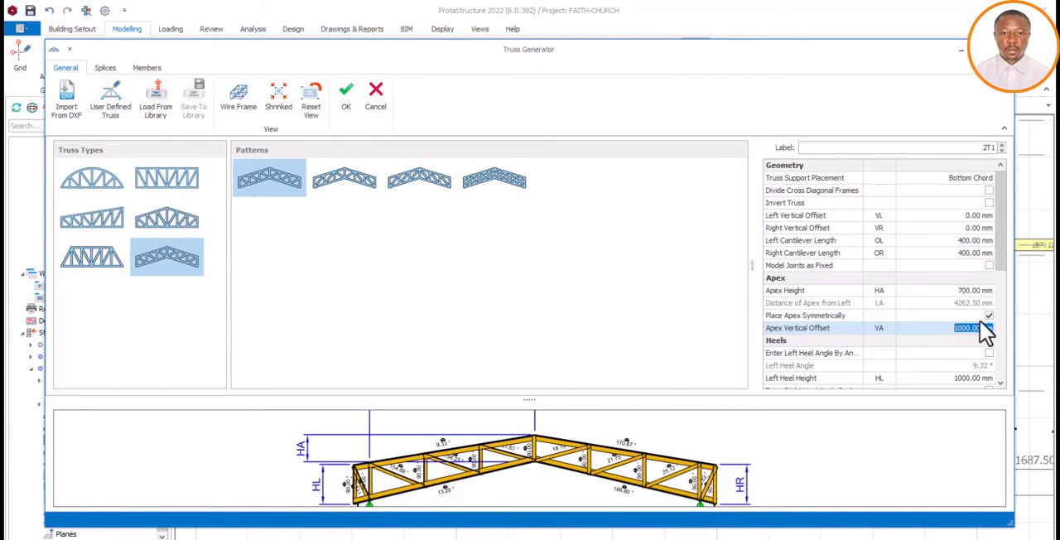
Restore the truss's apex height to 1000 mm
click(961, 291)
text(1)
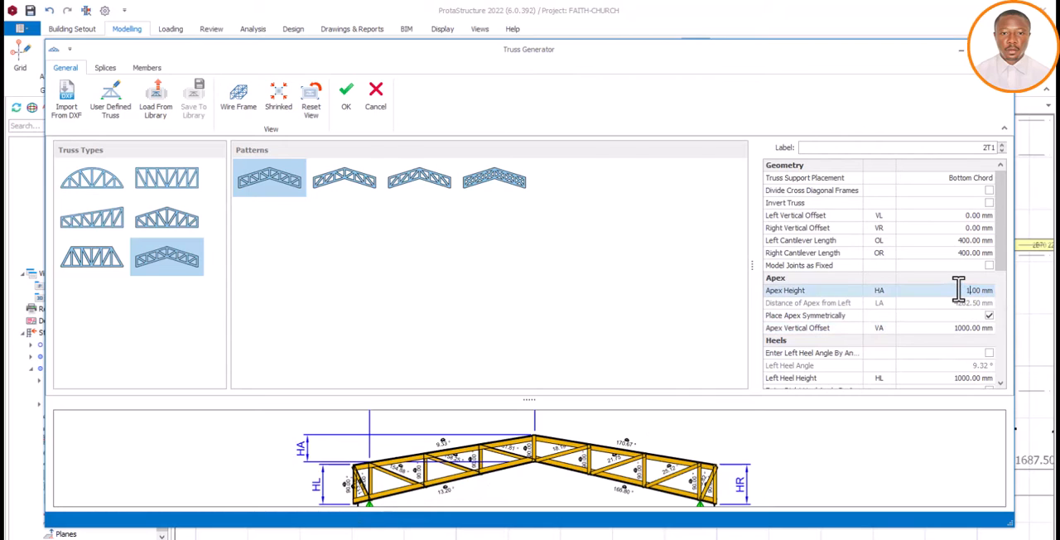
text(000)
click(971, 304)
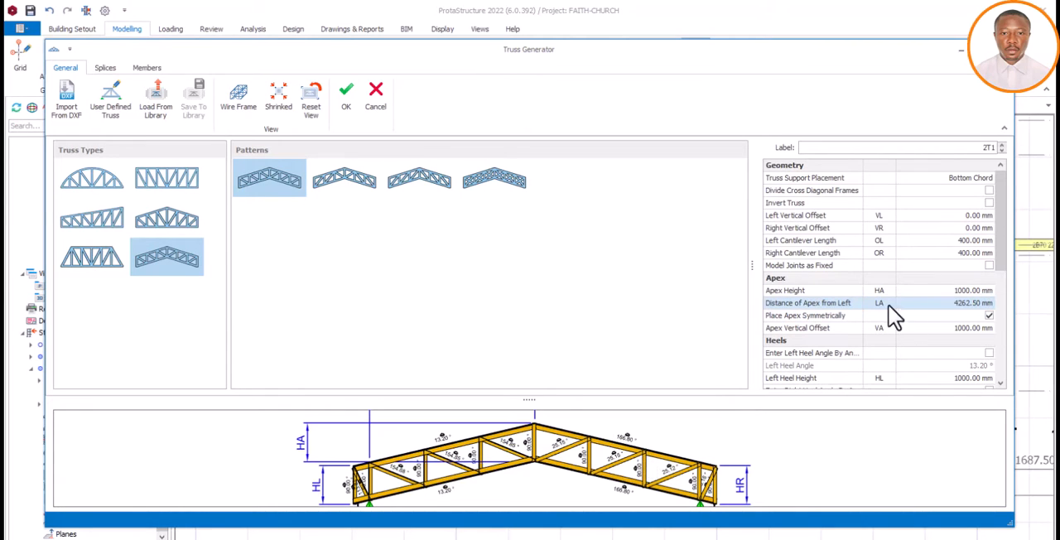
Set the truss's apex height to 600 mm
click(947, 292)
double_click(948, 291)
text(6)
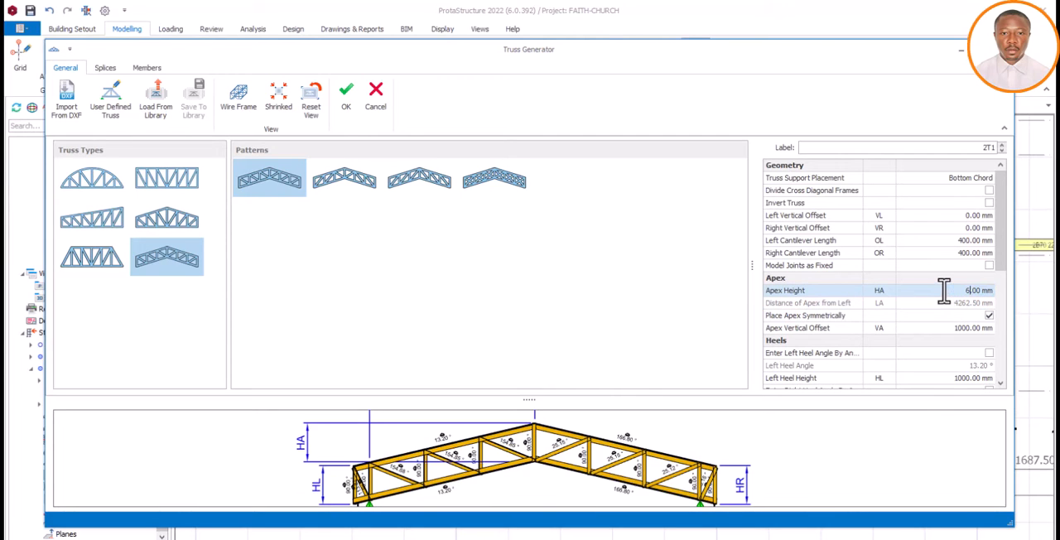
text(00)
click(951, 329)
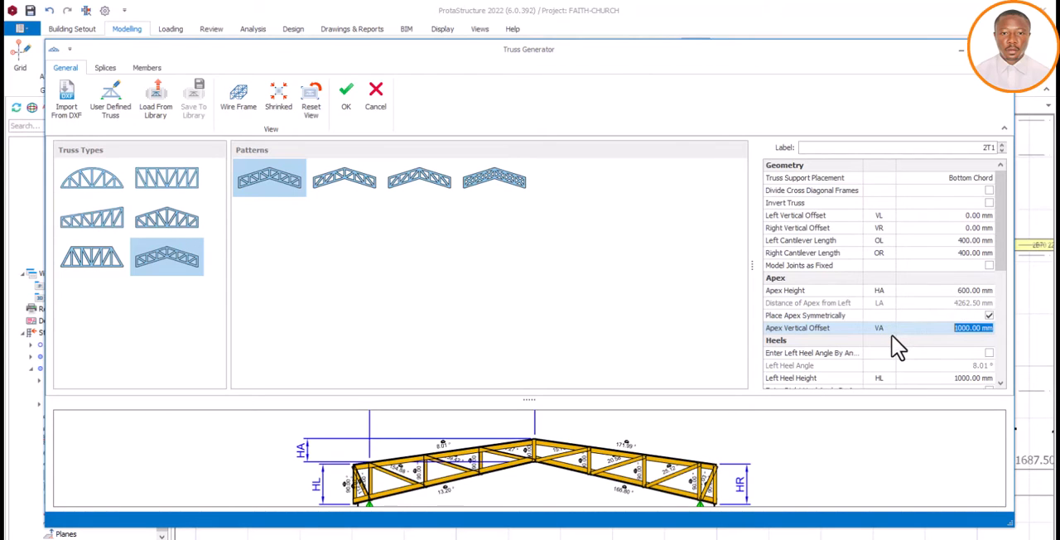
Set both the left and right heel heights of the truss to 600 mm
click(1000, 383)
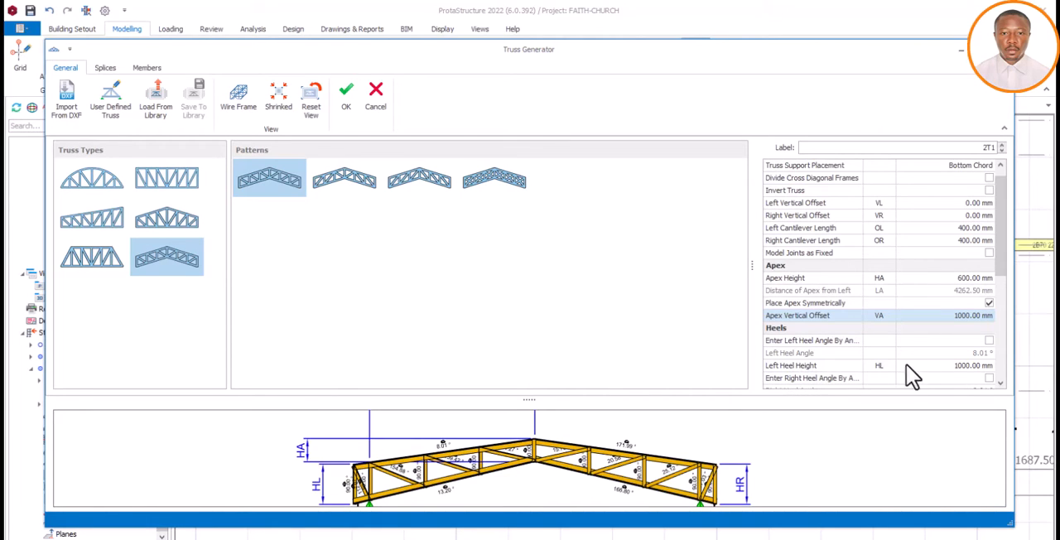
click(953, 367)
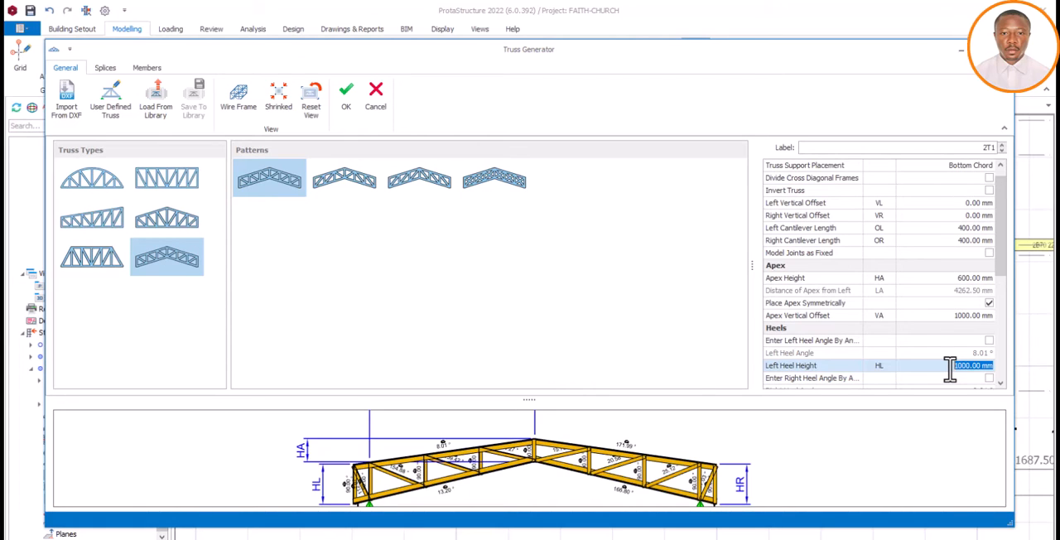
text(6)
click(965, 319)
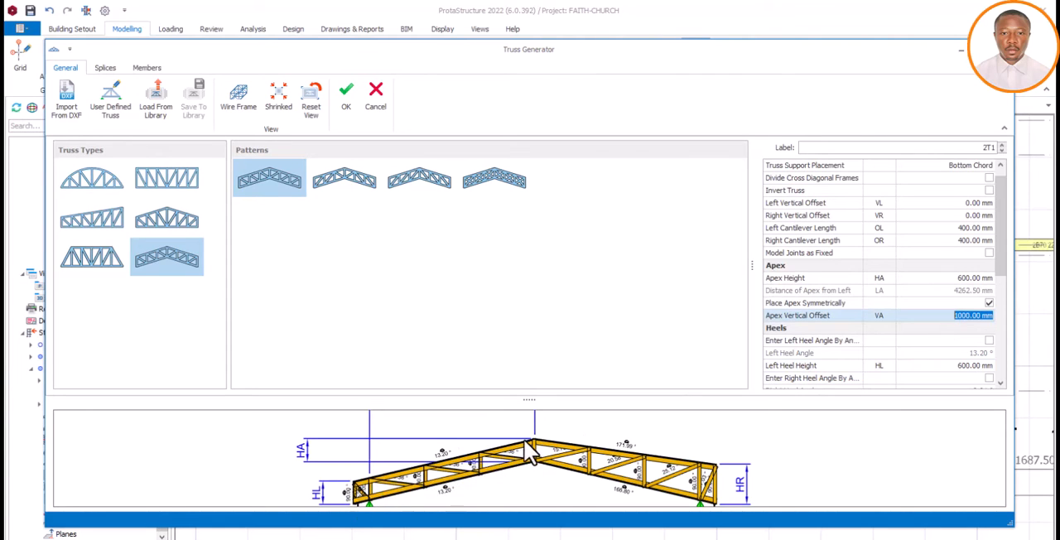
click(1000, 383)
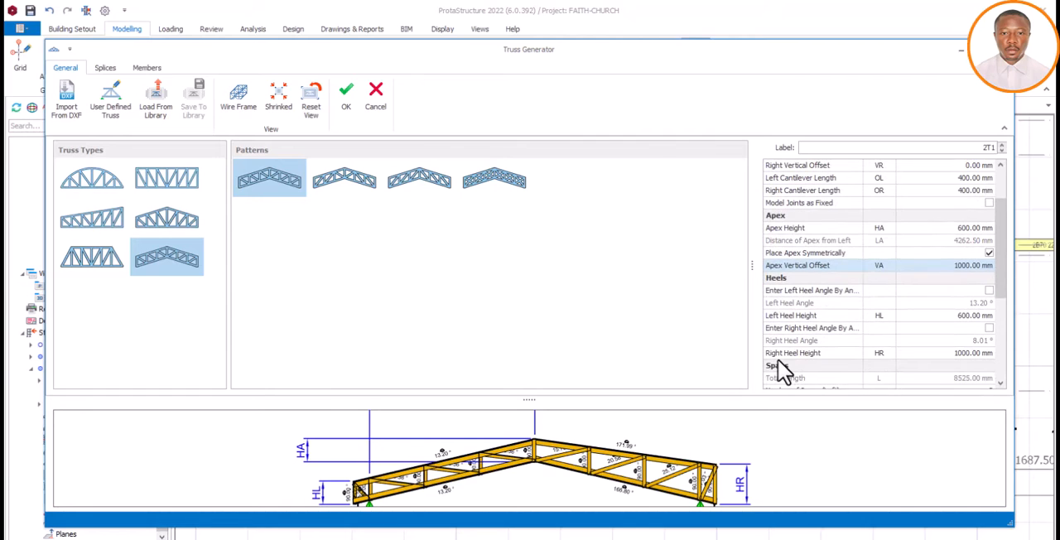
click(969, 353)
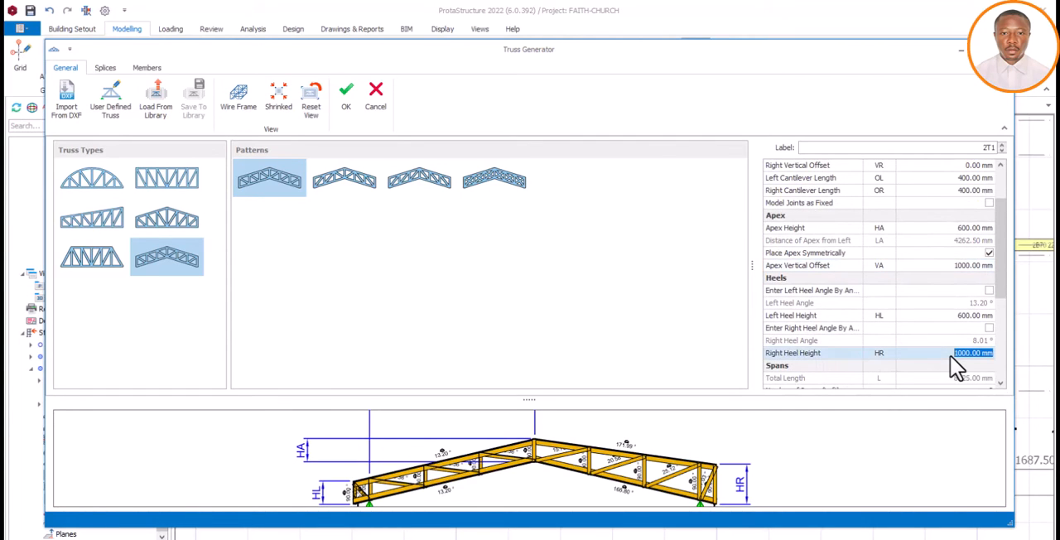
text(600)
click(976, 317)
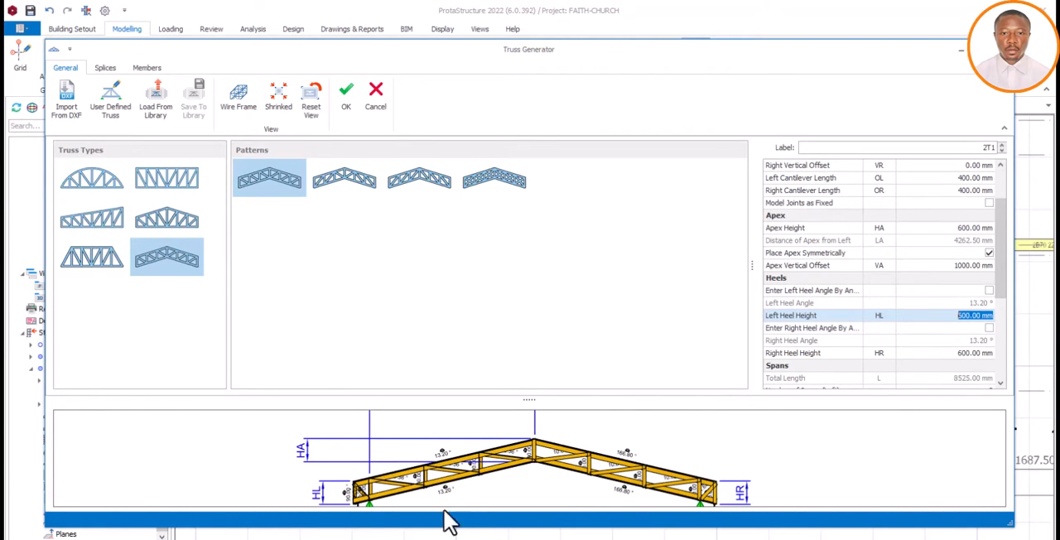
Raise the truss's apex by setting its vertical offset to 2500 mm
scroll(490, 434, down, 3)
scroll(500, 462, up, 3)
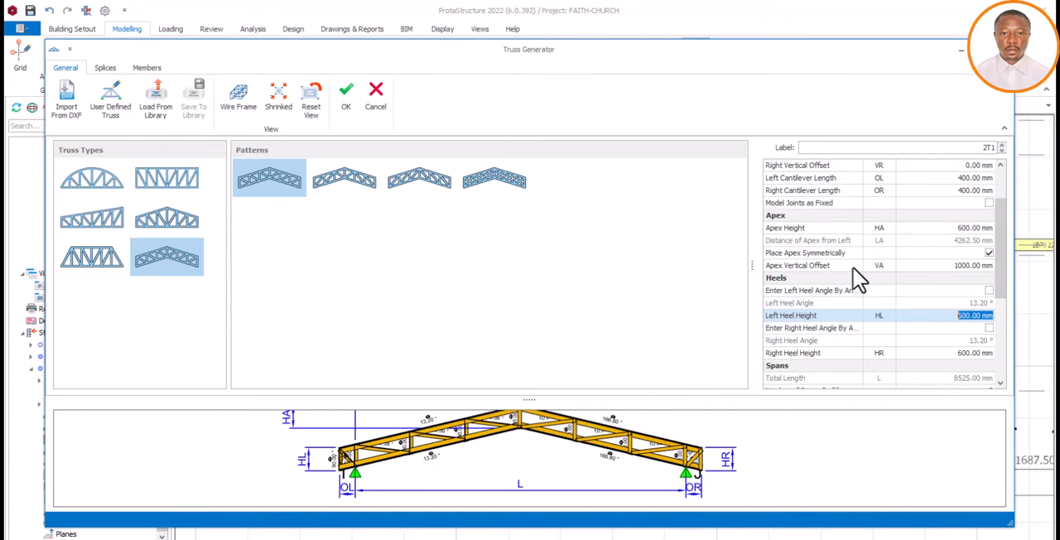
click(949, 266)
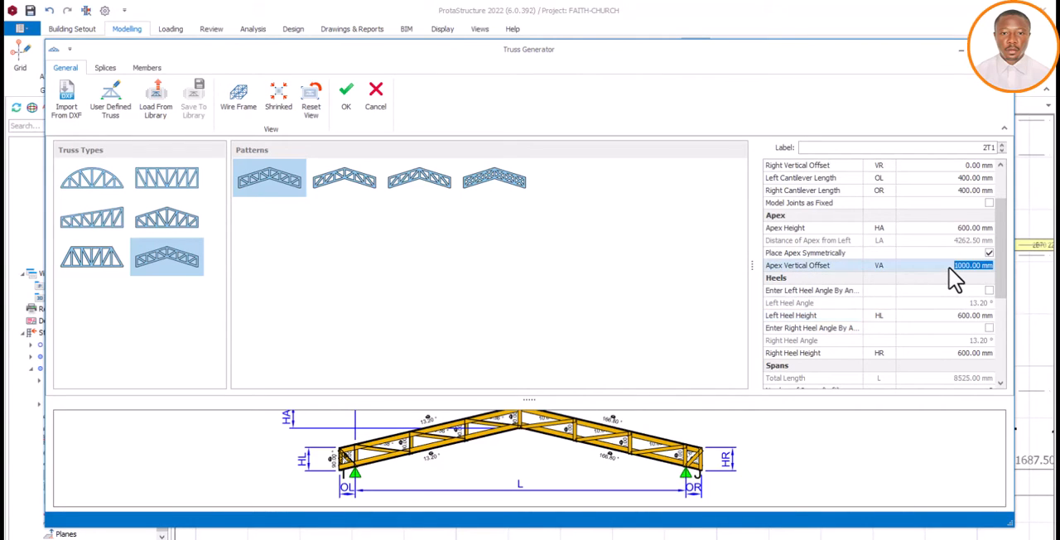
text(25)
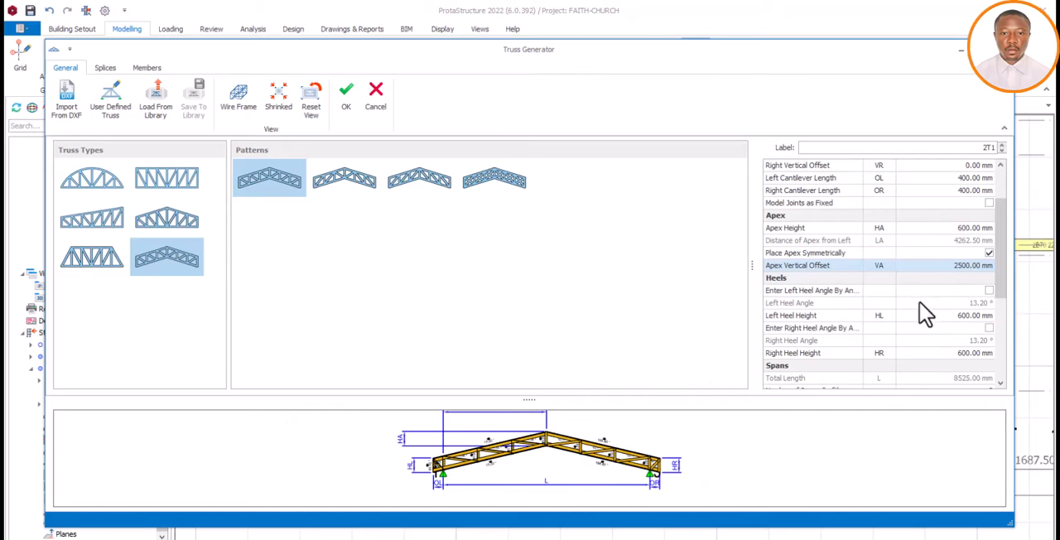
click(965, 315)
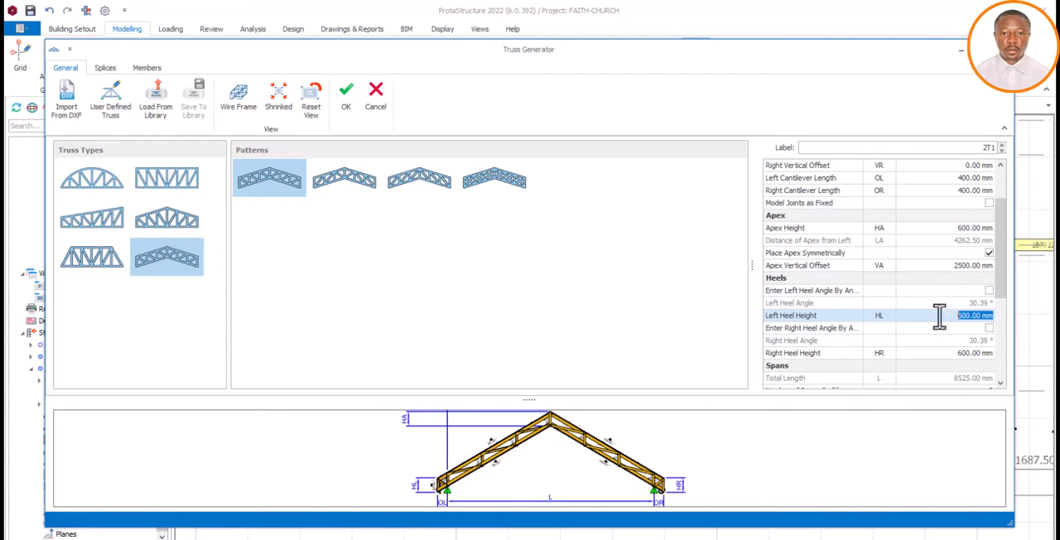
Set the truss's apex height to 900 mm and turn off symmetrical apex placement
click(953, 229)
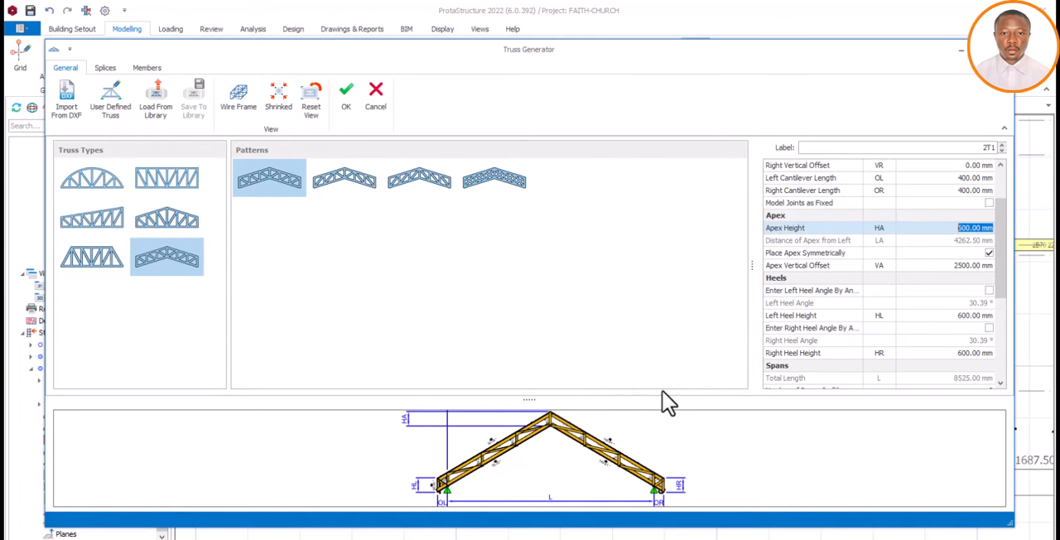
text(900)
click(949, 253)
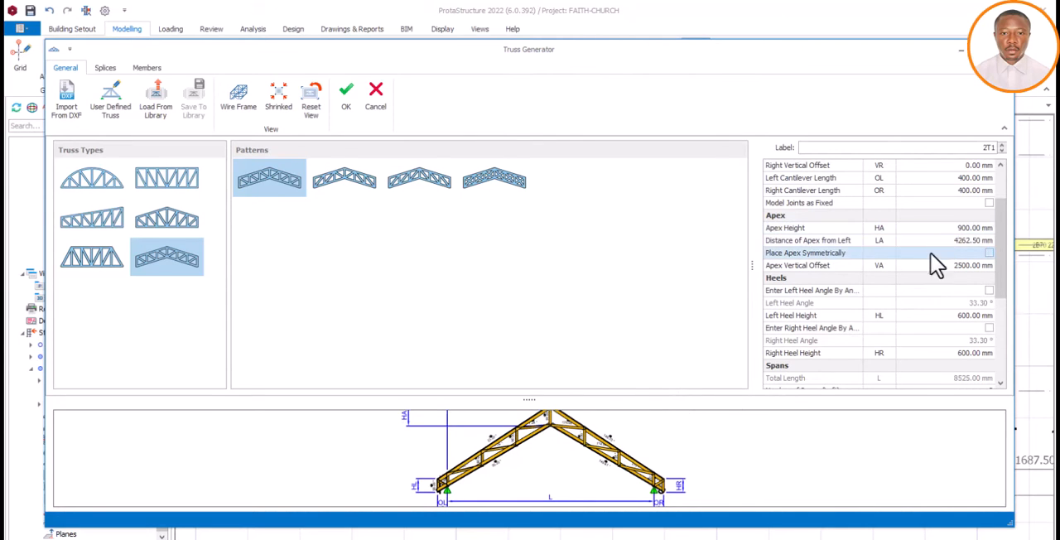
Set the truss's left and right heel heights to 900 mm each
click(959, 318)
text(900)
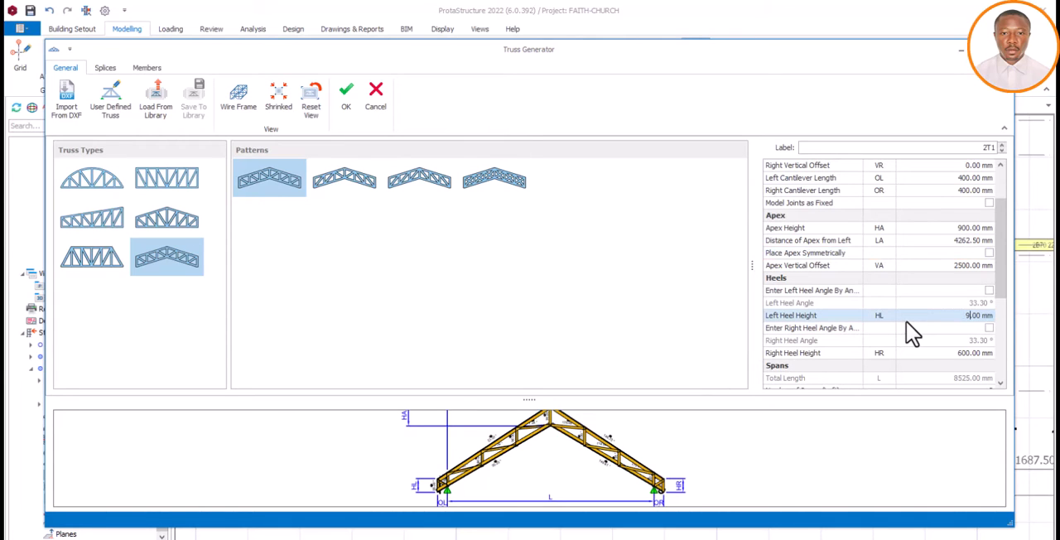
click(927, 345)
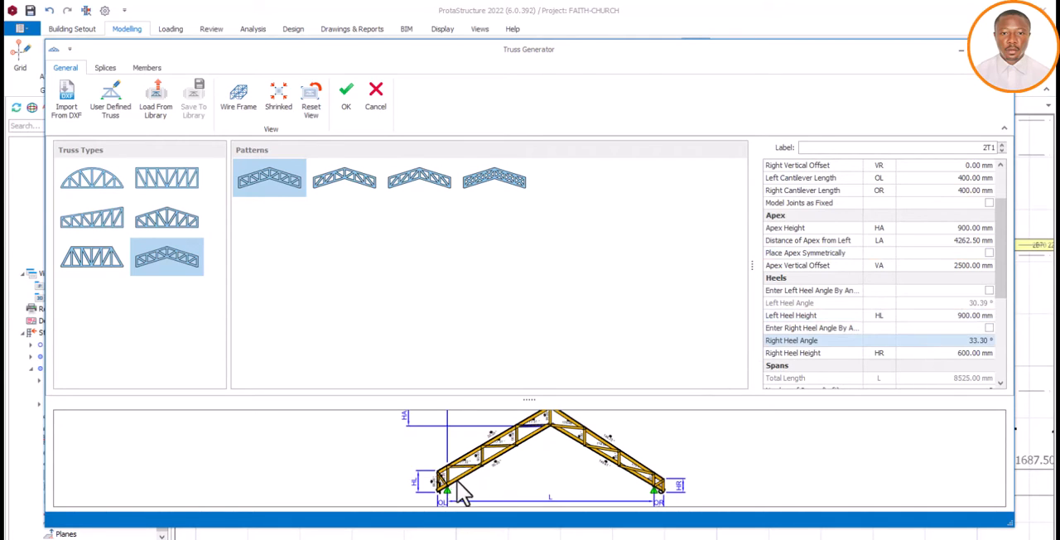
click(954, 356)
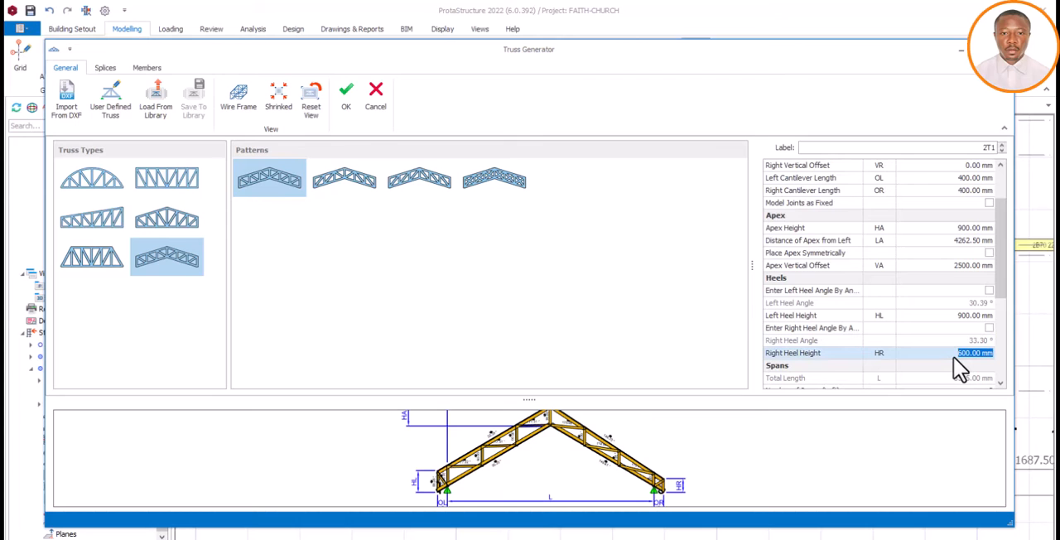
text(900)
click(954, 380)
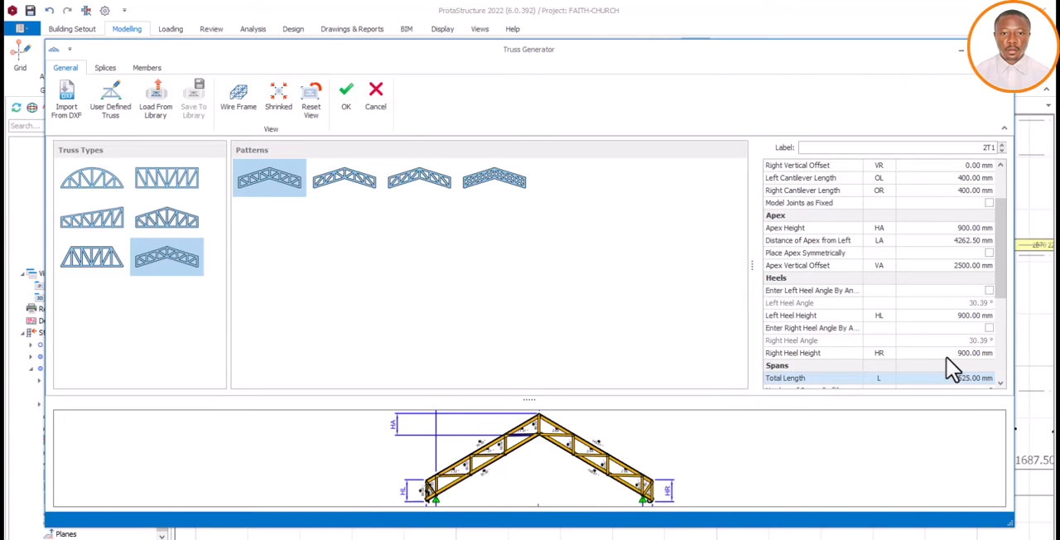
Set the number of spans on the left half of the truss to 7
click(1001, 385)
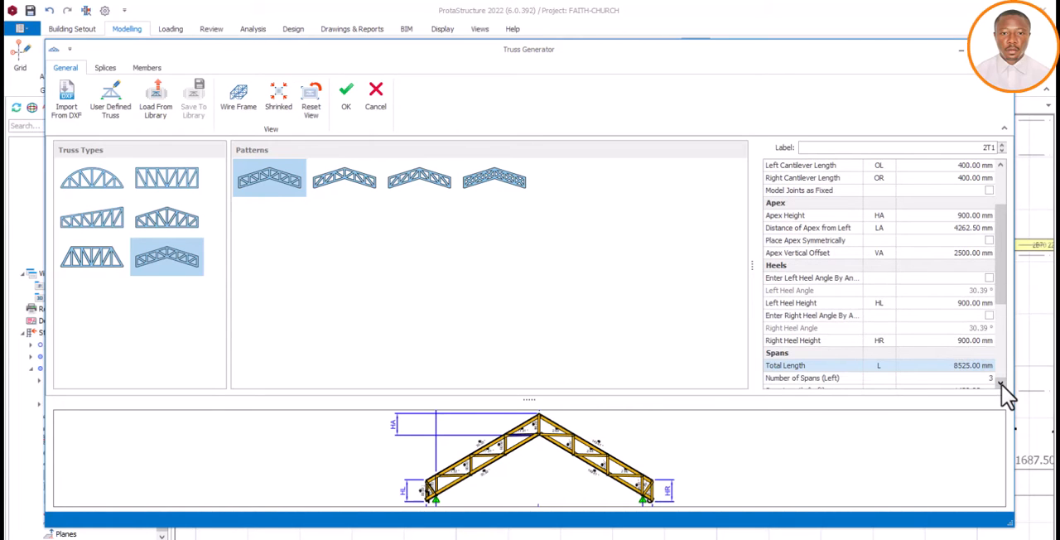
click(1001, 385)
click(1002, 385)
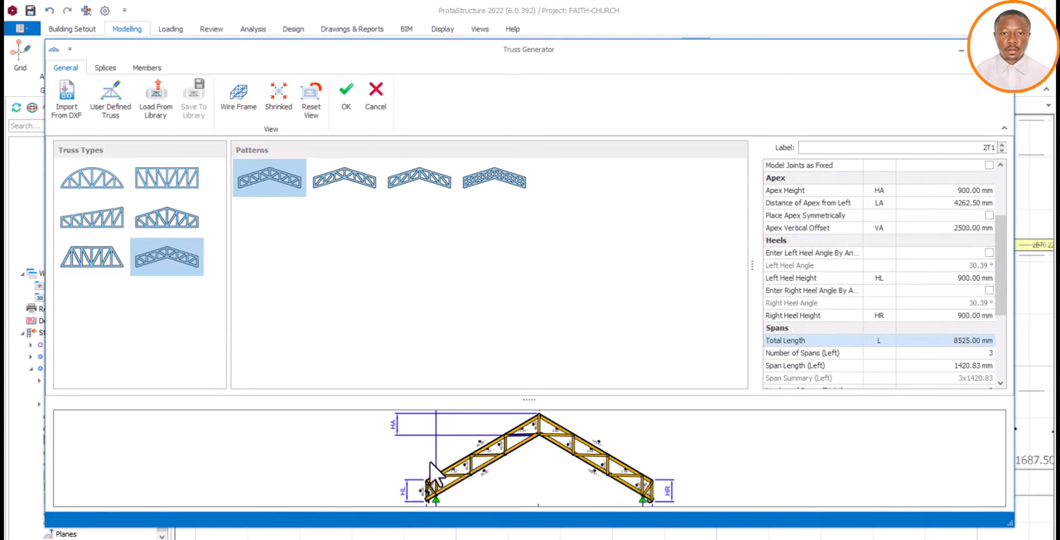
scroll(452, 488, up, 3)
scroll(449, 492, down, 3)
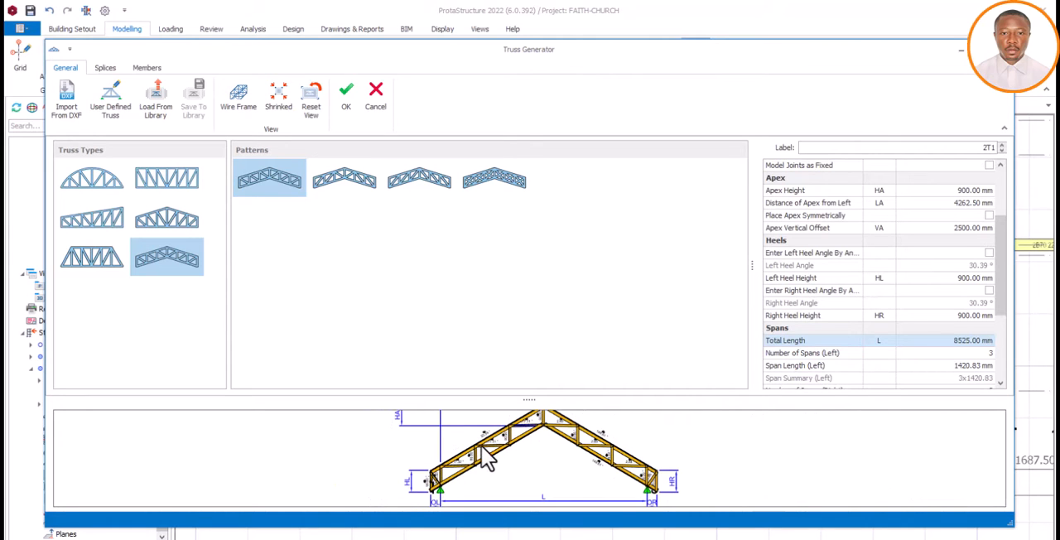
scroll(486, 464, down, 2)
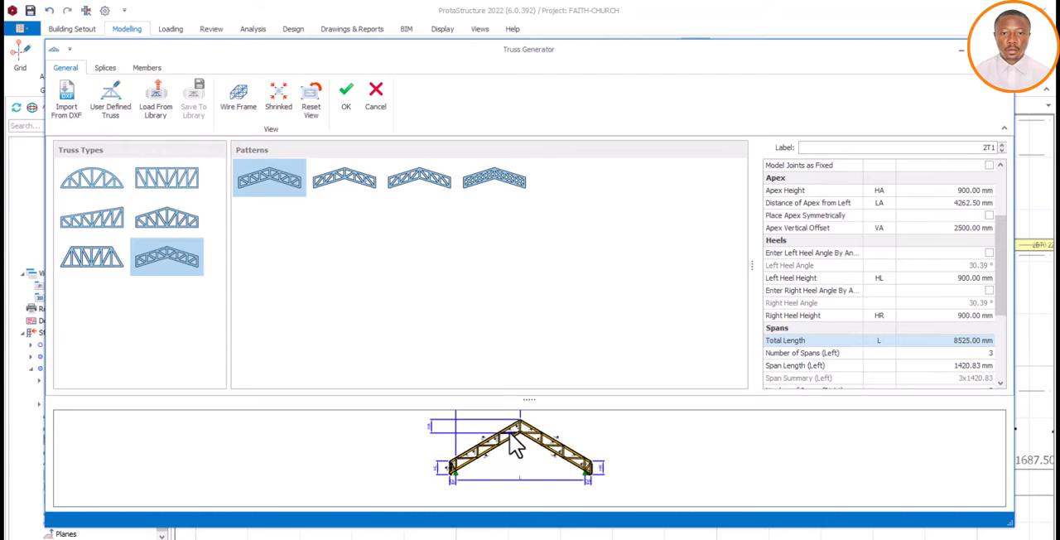
click(977, 353)
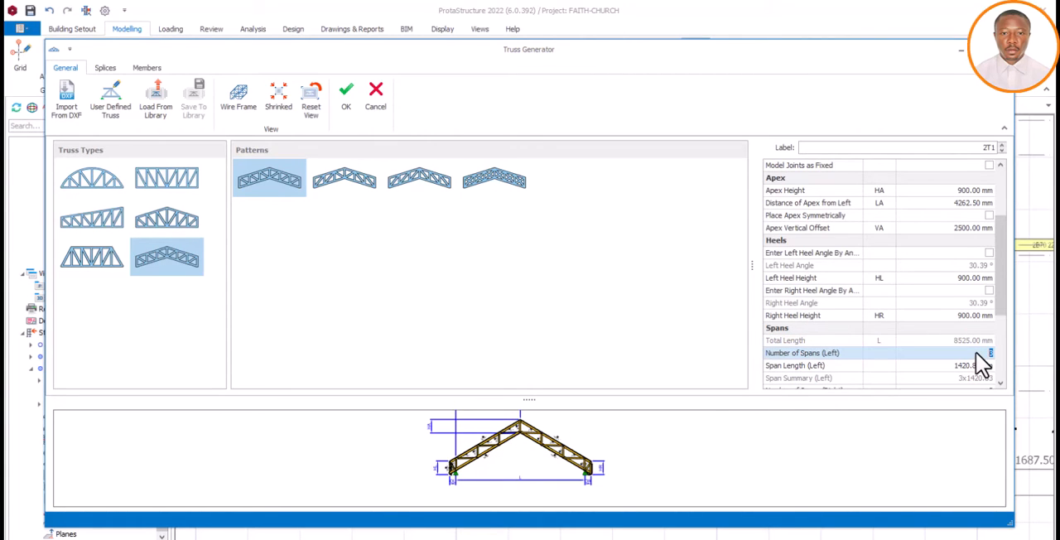
text(7)
click(983, 365)
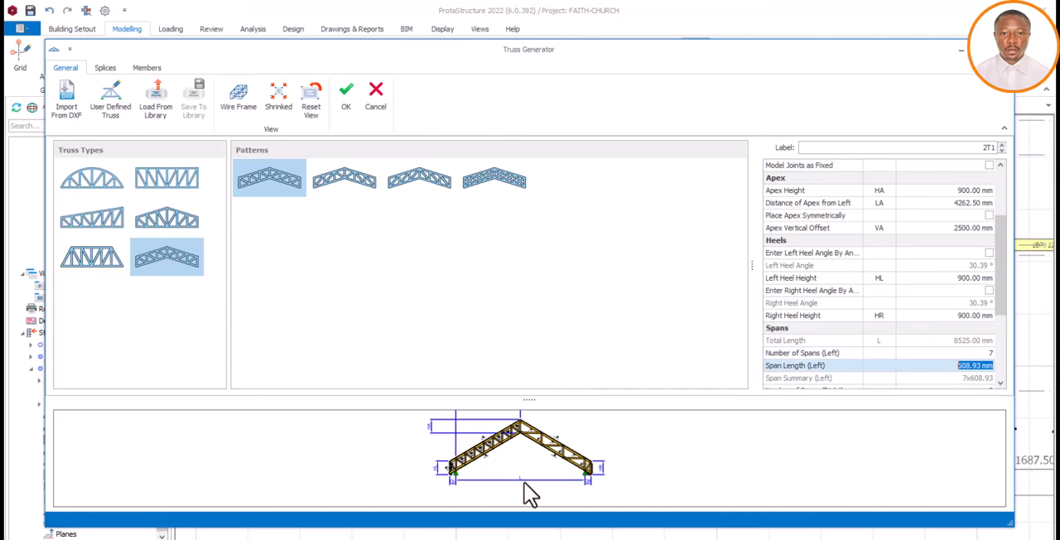
scroll(473, 456, up, 3)
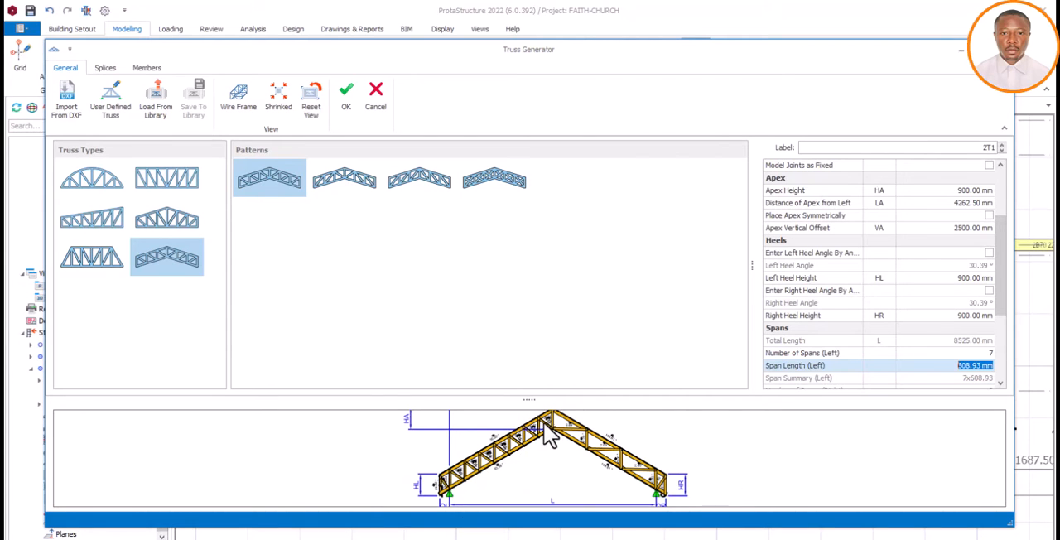
Set the number of spans on the right half of the truss to 7 and check the bracing in the preview
click(1000, 382)
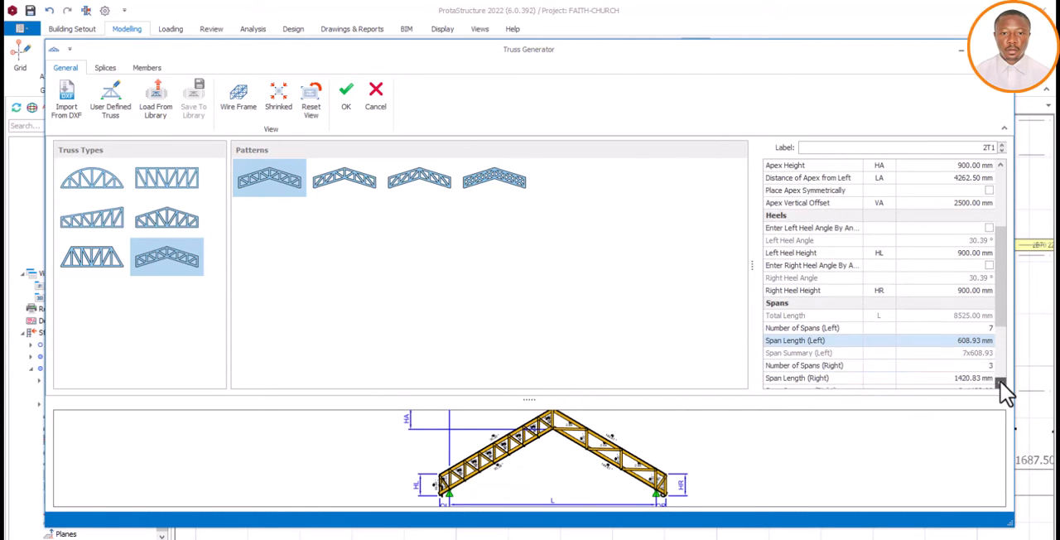
click(1000, 382)
click(979, 356)
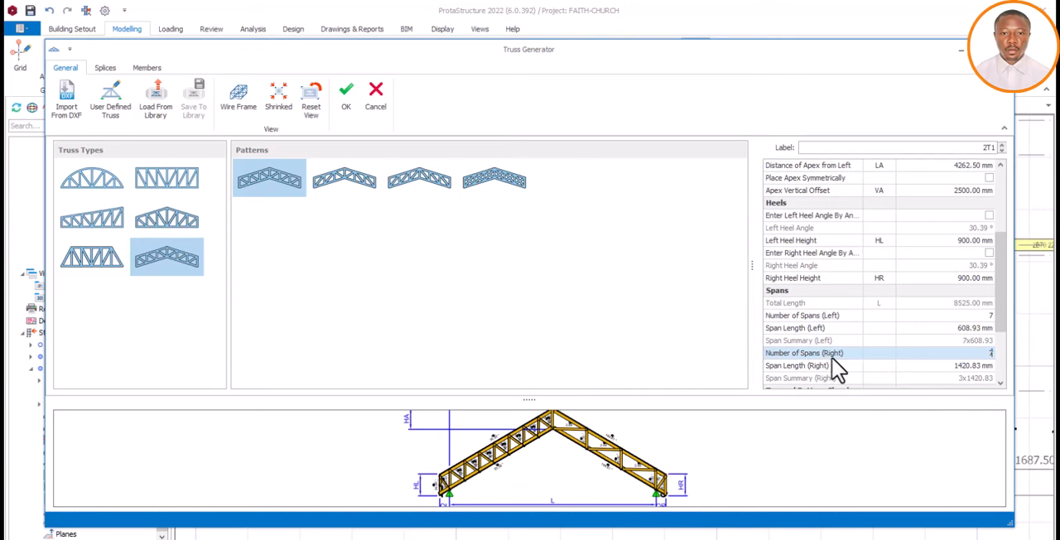
text(7)
click(967, 278)
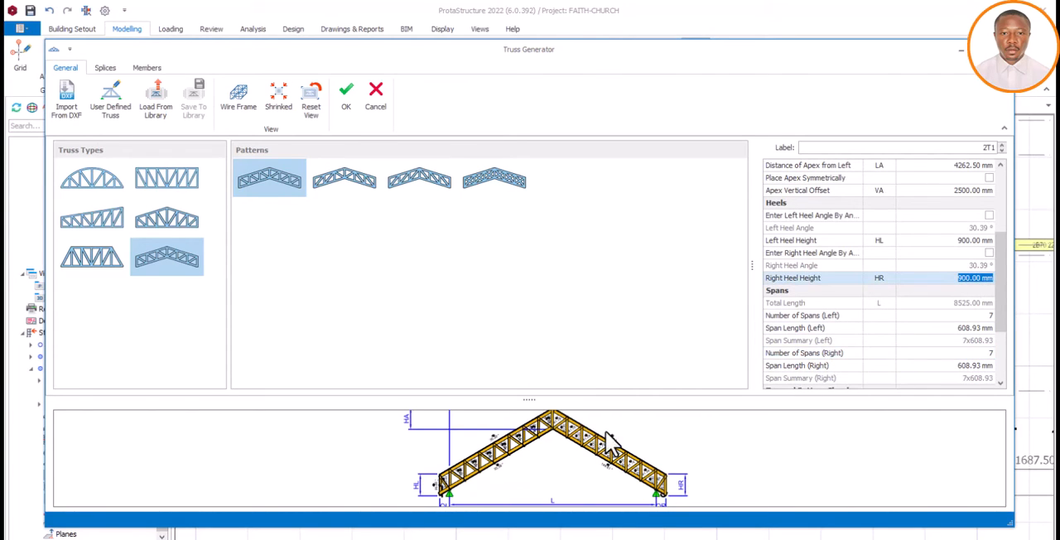
scroll(611, 465, up, 5)
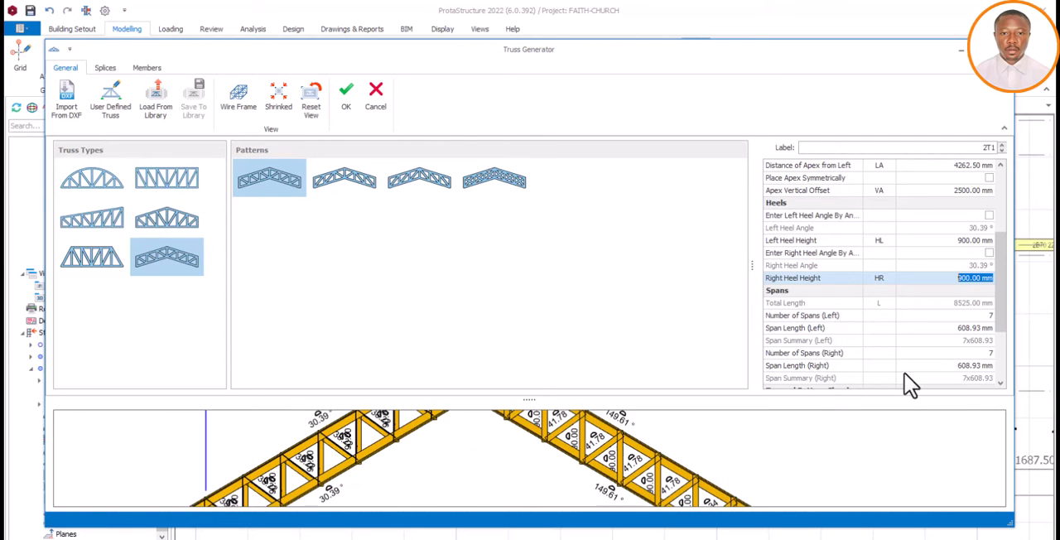
Review the remaining chord and vertical settings, and set the truss joints to be modelled as fixed
click(1000, 384)
click(1000, 384)
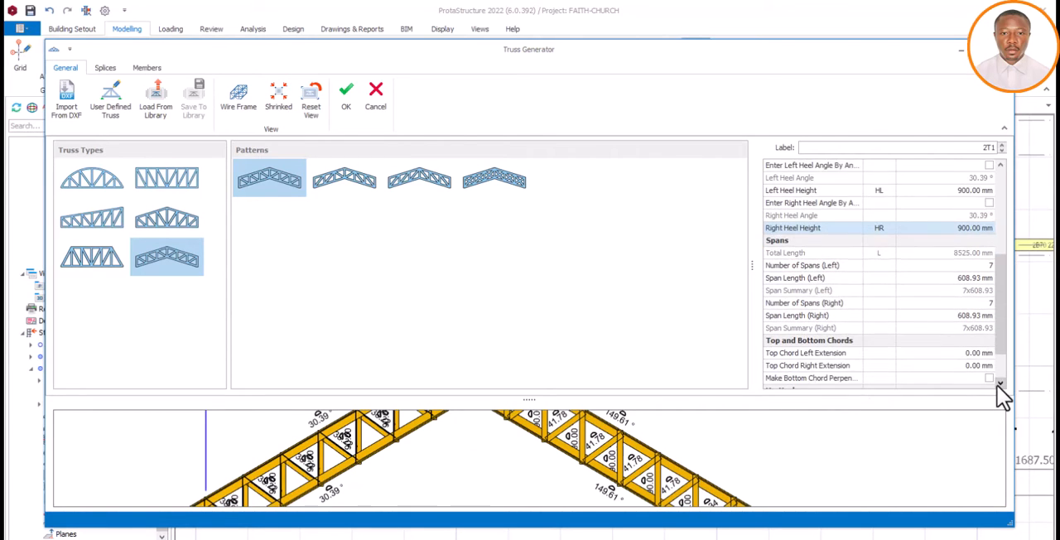
click(1000, 384)
click(1000, 384)
click(1000, 385)
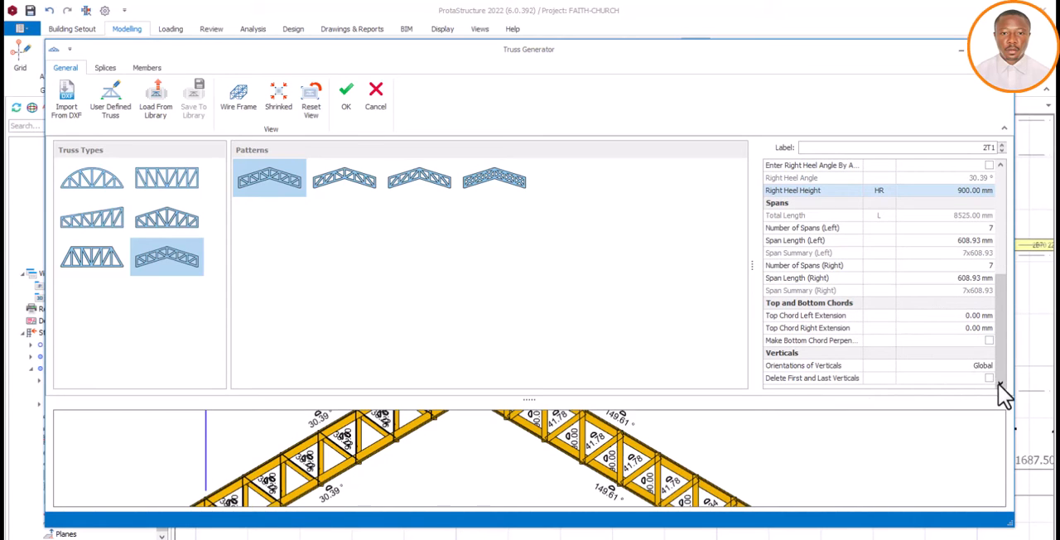
scroll(999, 378, up, 6)
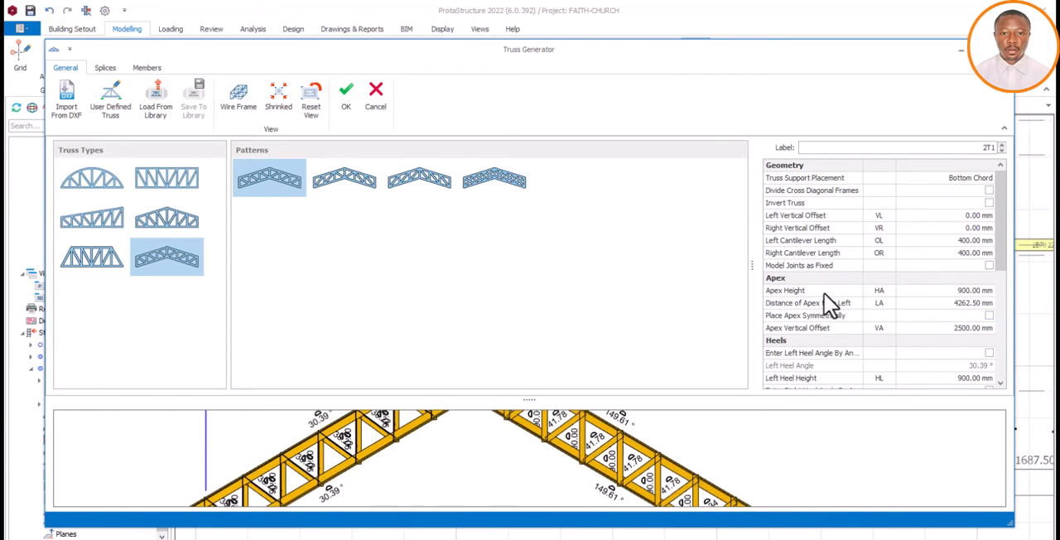
click(989, 265)
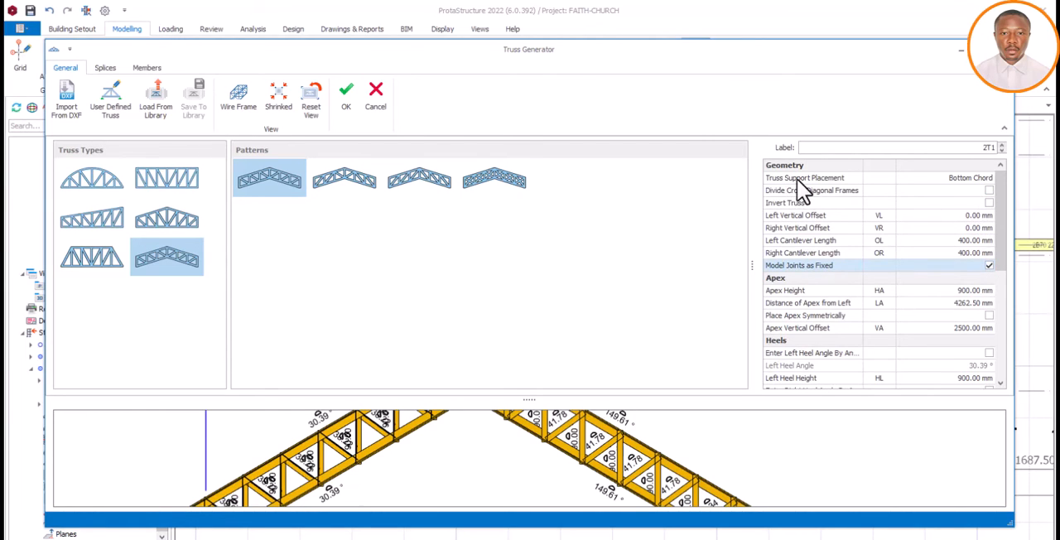
Review the truss support placement options, keep Bottom Chord, and create the truss over the front entrance bay
click(978, 181)
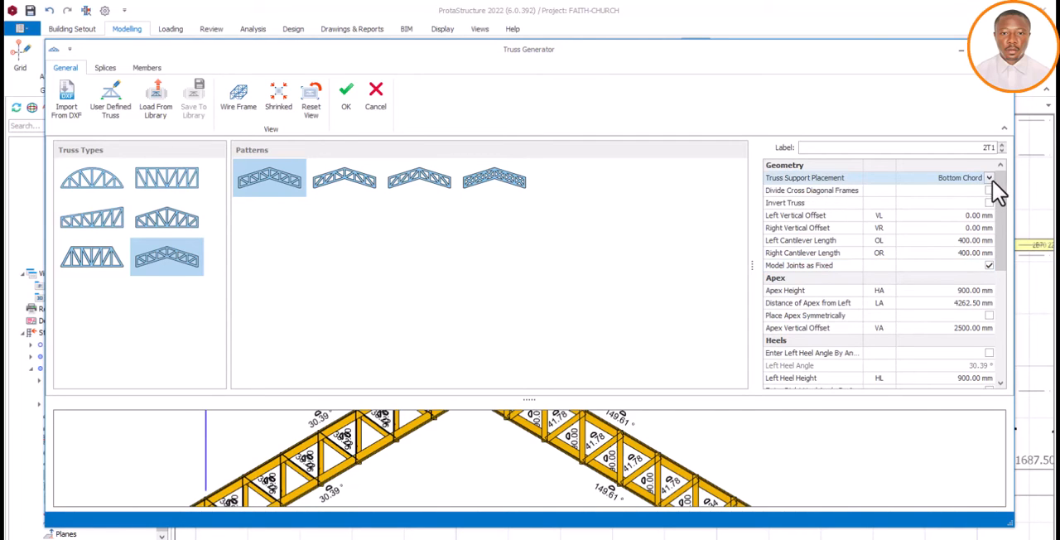
click(990, 178)
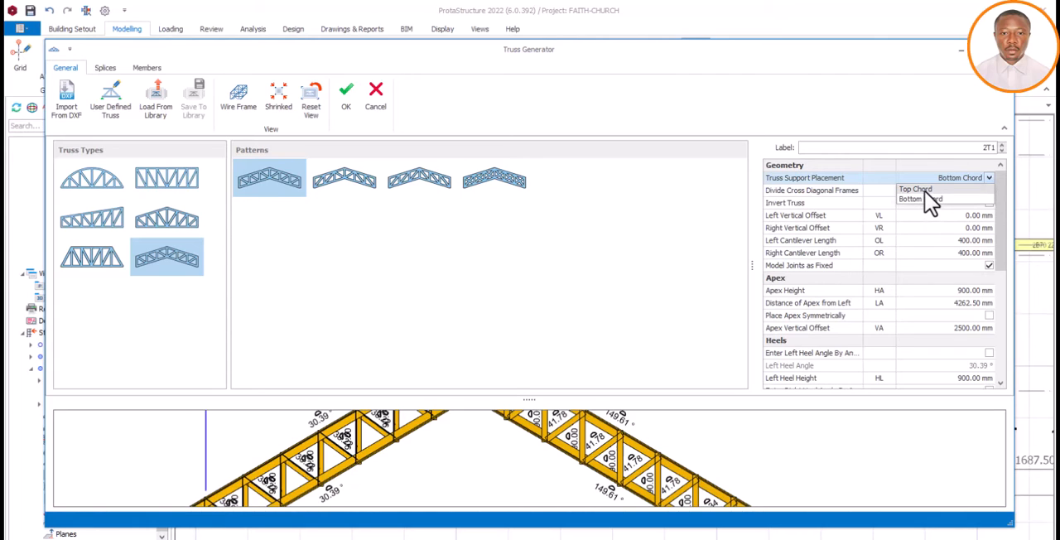
click(991, 179)
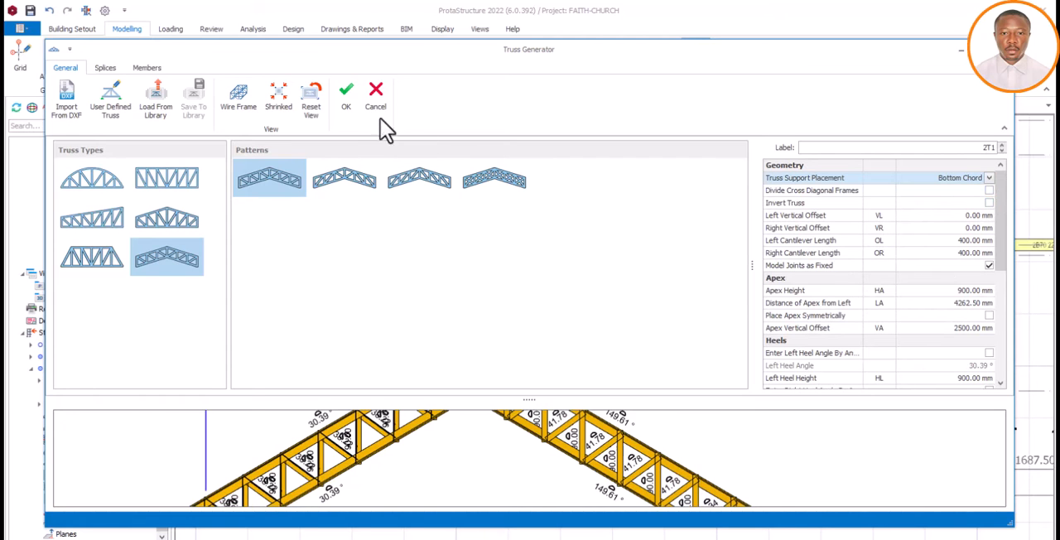
click(348, 106)
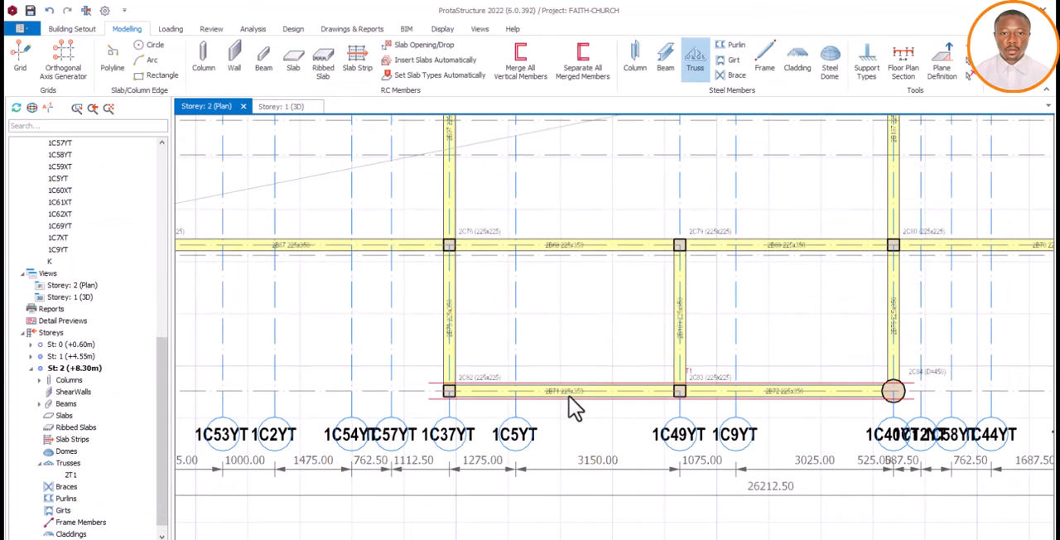
click(448, 391)
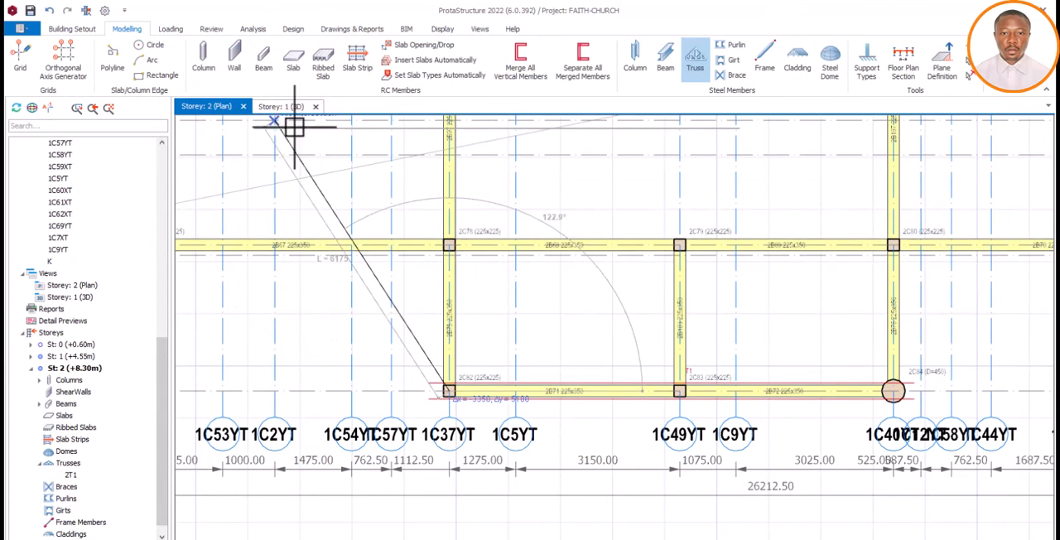
key(Escape)
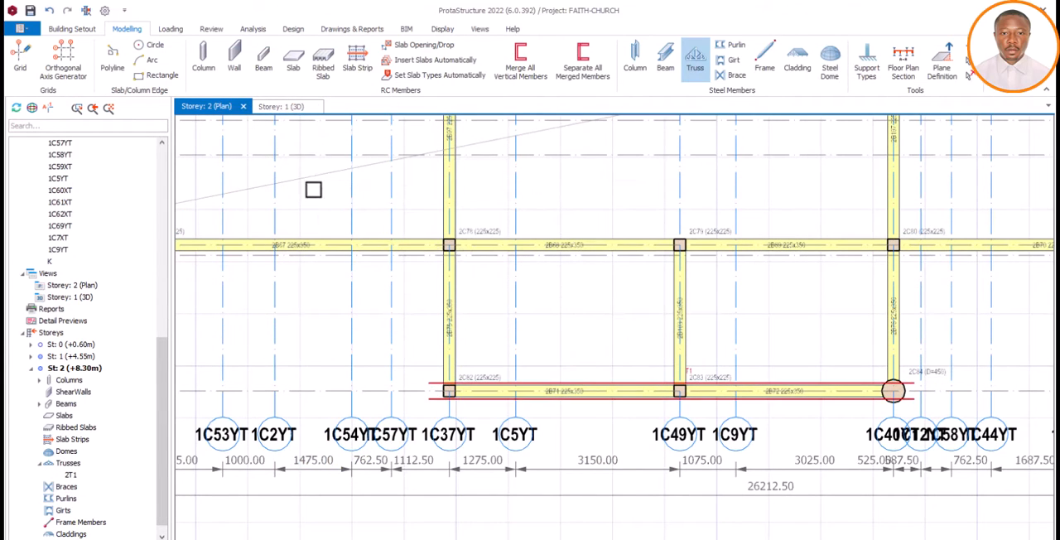
Inspect the new entrance truss up close in the 3D view, and return to the Storey 2 plan
click(282, 108)
scroll(509, 306, up, 5)
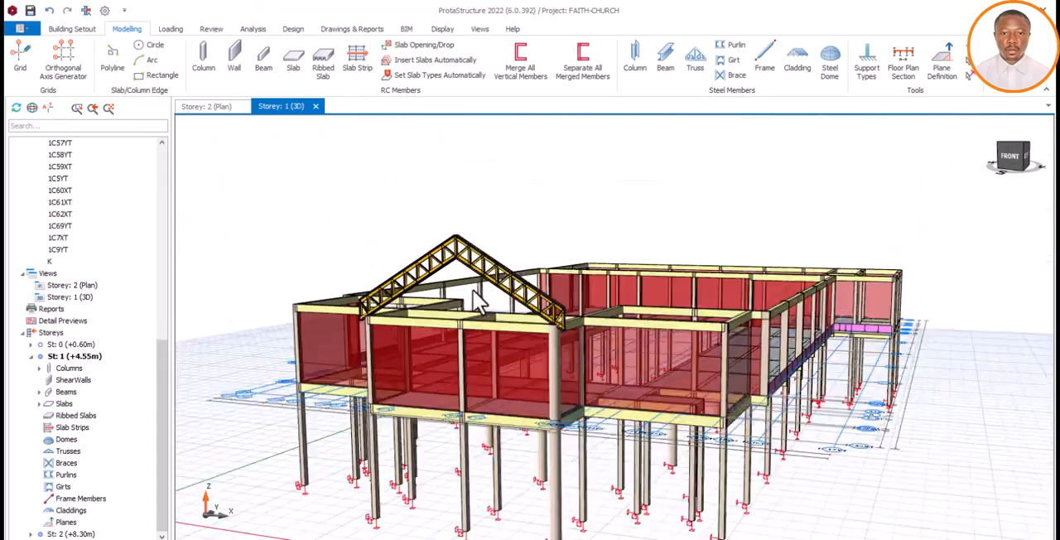
middle_drag(762, 392, 632, 373)
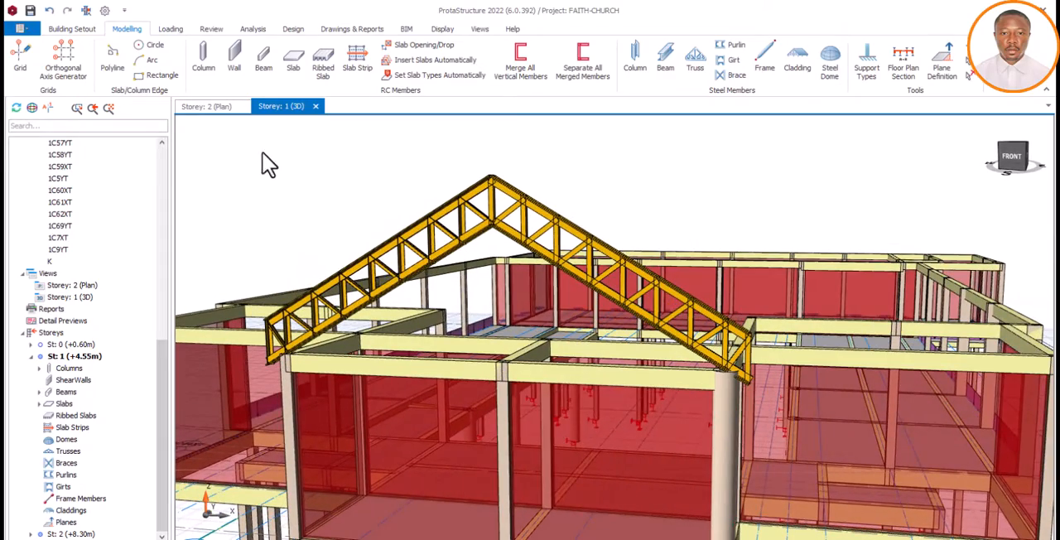
click(208, 107)
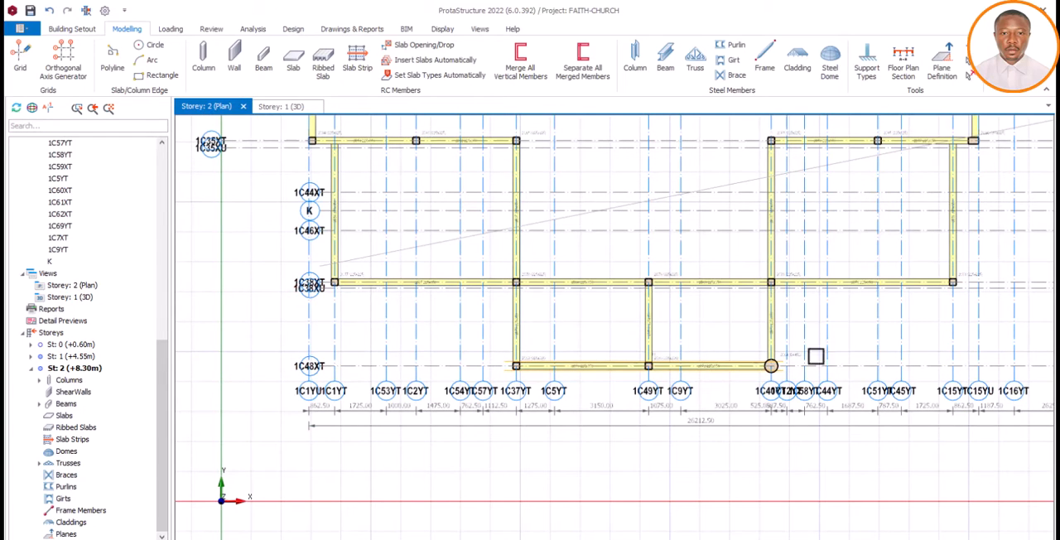
click(696, 63)
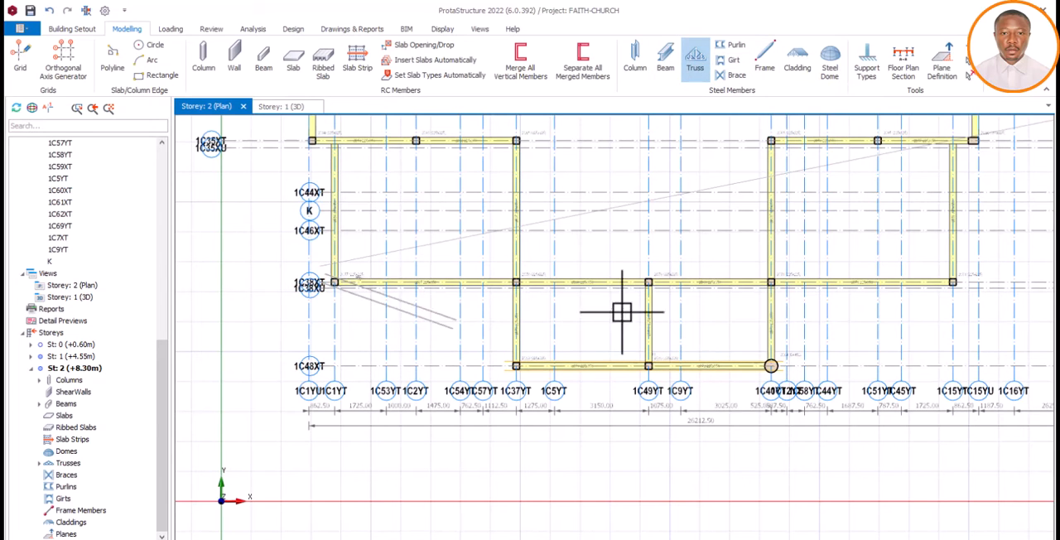
click(953, 283)
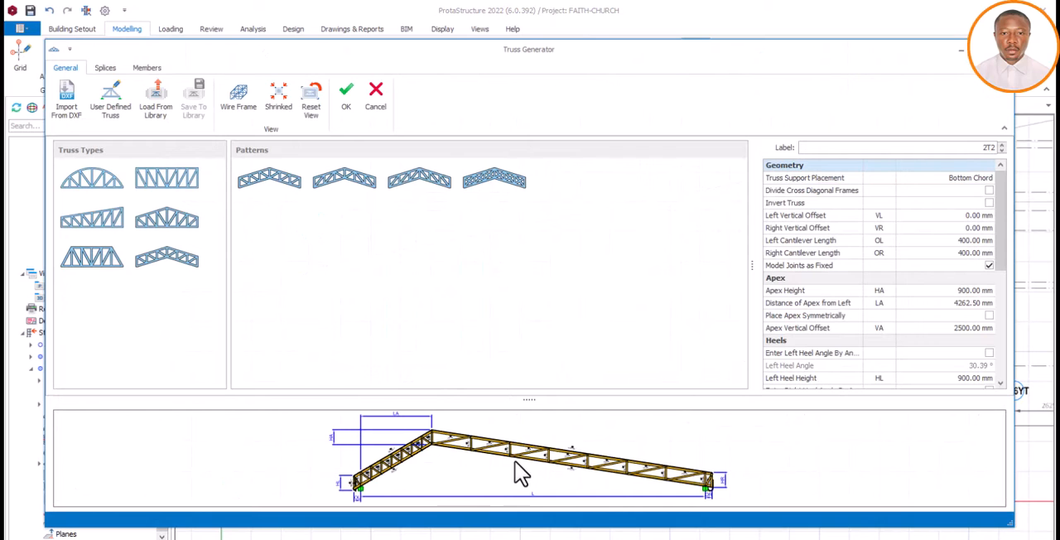
click(376, 97)
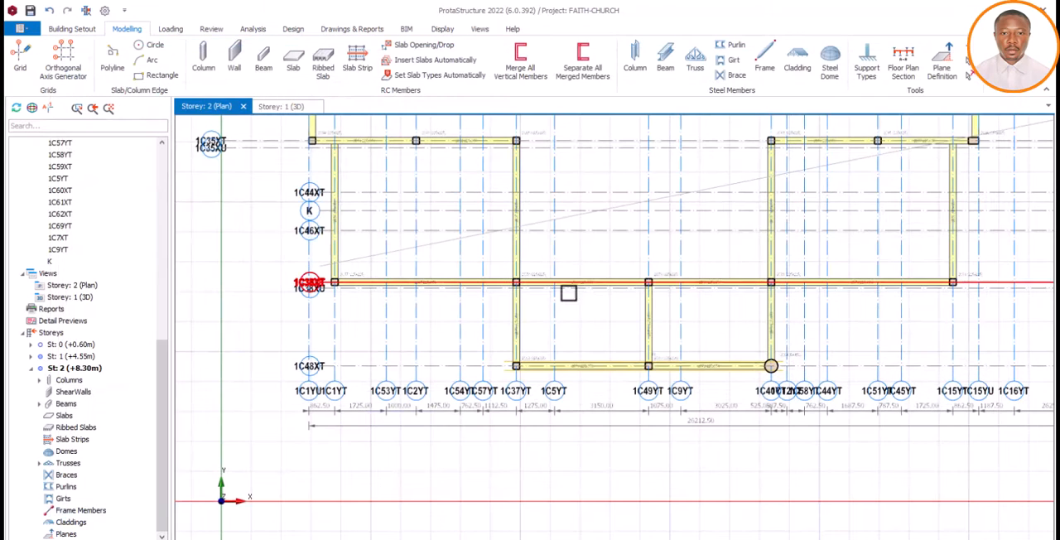
Start a steel truss along axis 1C38XT, from the column at 1C1YT to the column at 1C15YT
click(696, 62)
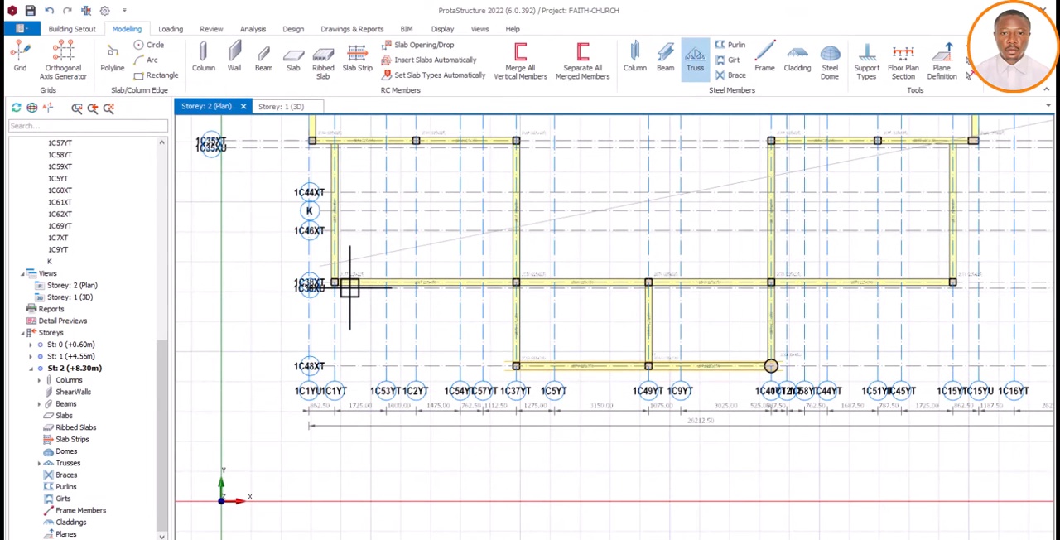
scroll(339, 282, up, 2)
scroll(340, 286, down, 3)
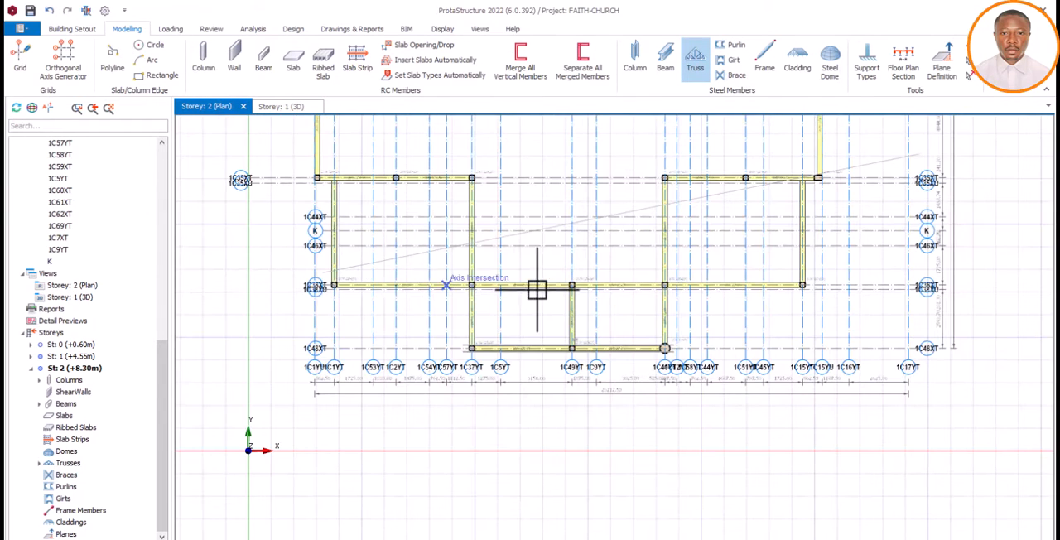
scroll(798, 290, up, 2)
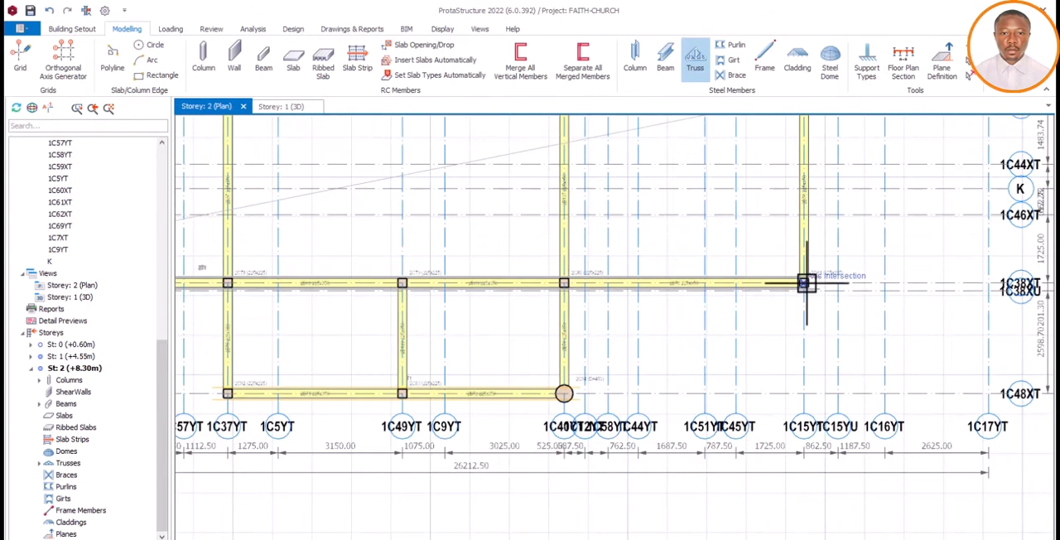
click(806, 283)
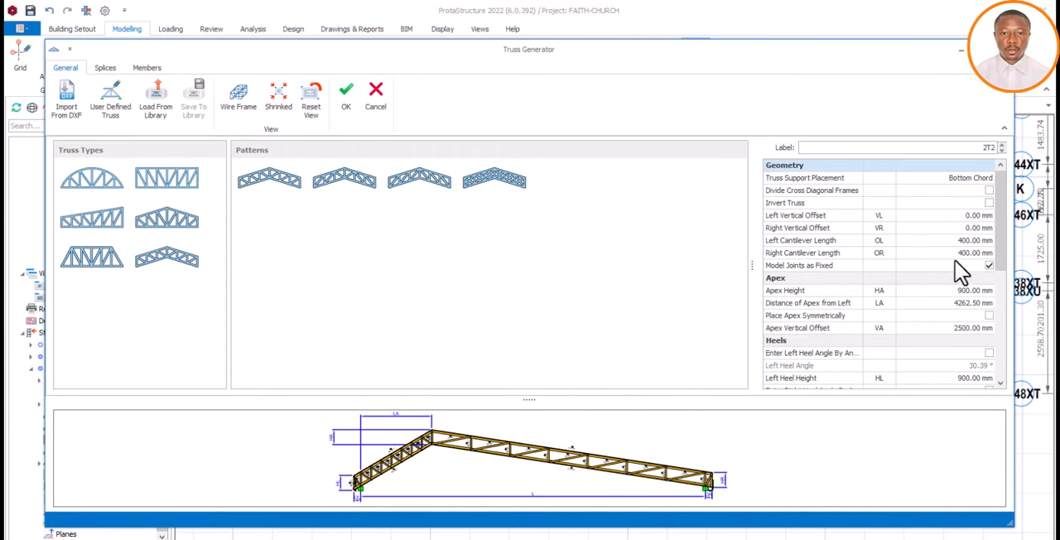
Set the second truss's distance of apex from left to 4500 mm
scroll(982, 273, down, 5)
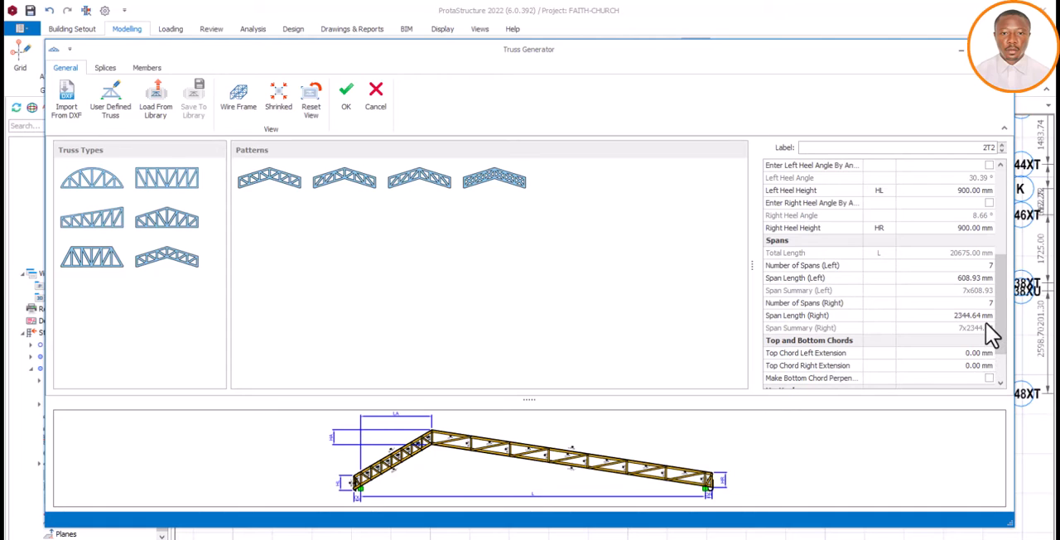
scroll(986, 318, up, 3)
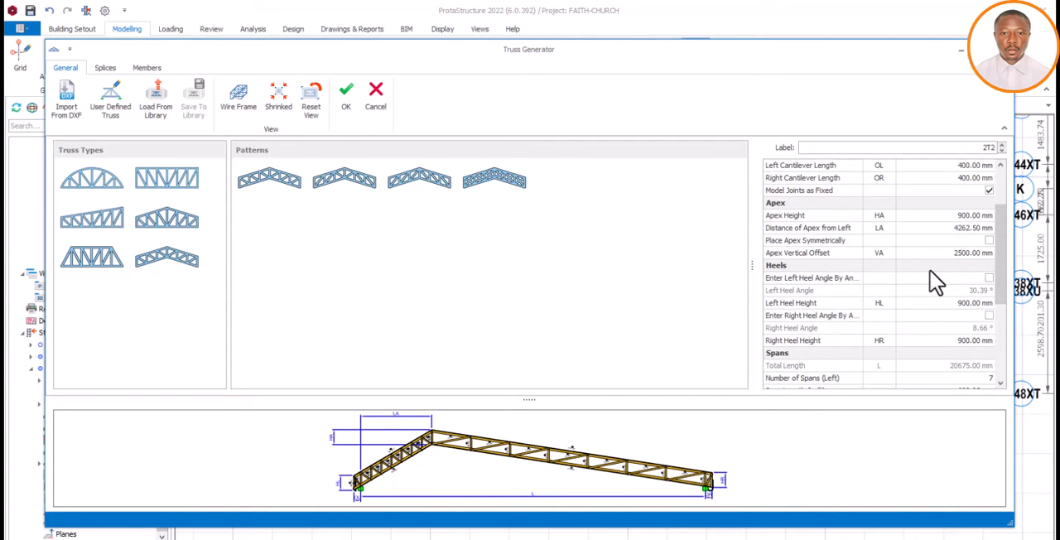
click(953, 218)
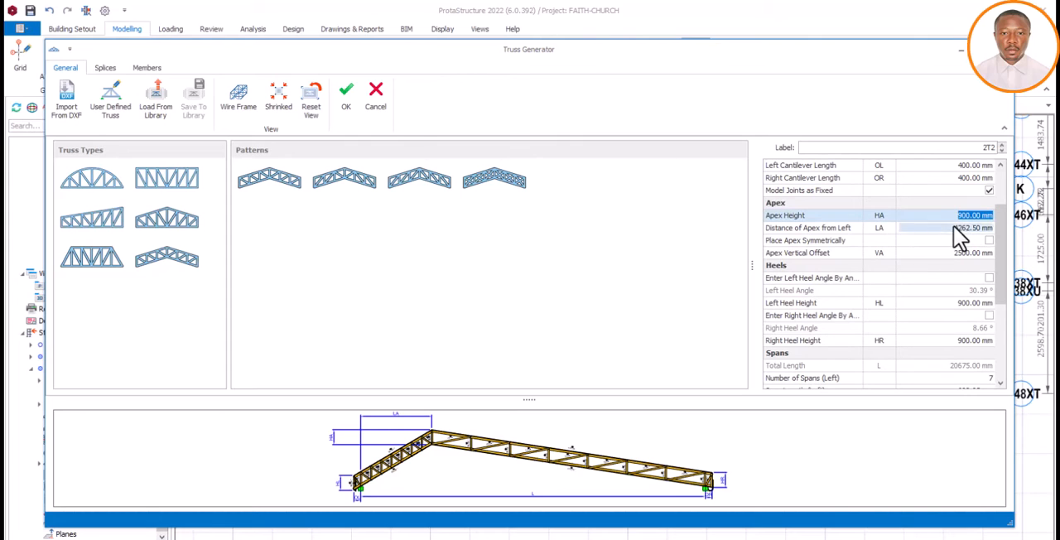
click(952, 228)
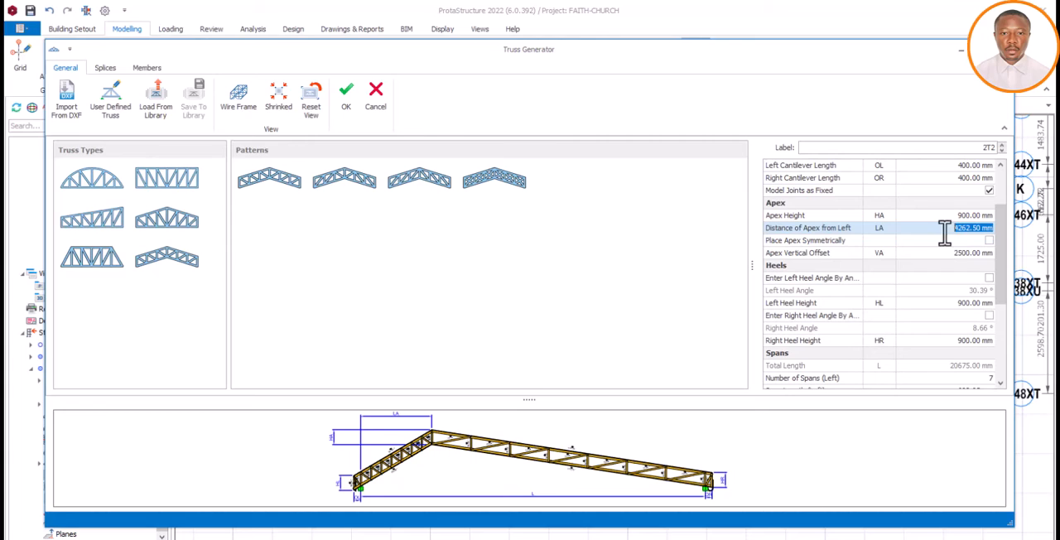
key(BackSpace)
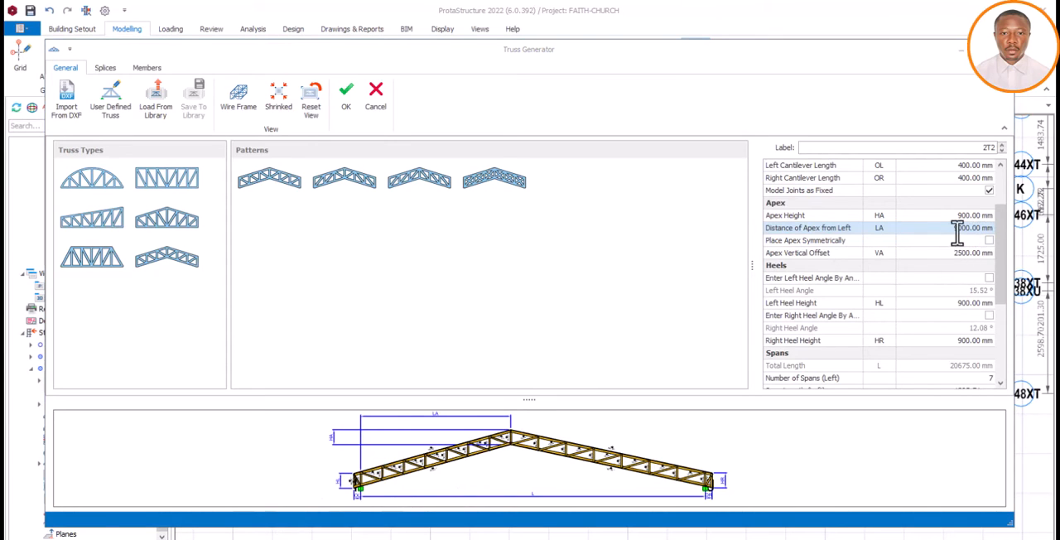
click(953, 231)
drag(955, 231, 988, 232)
text(4)
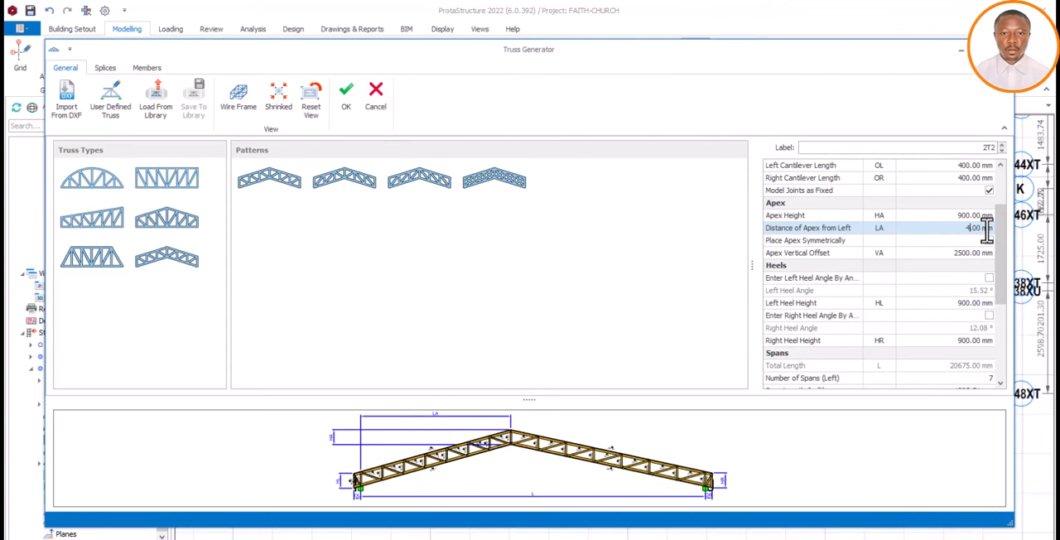
text(500.)
click(966, 255)
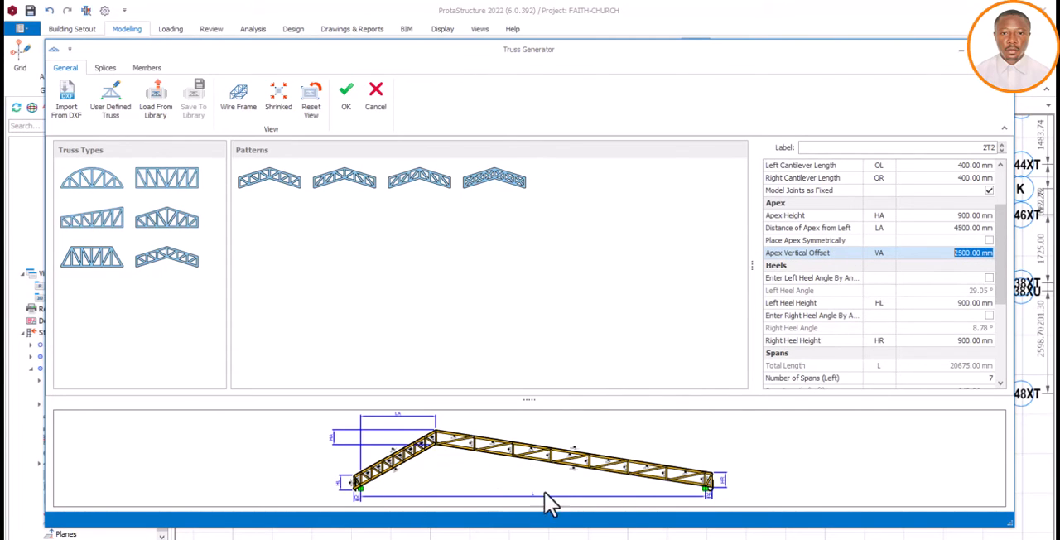
Set the second truss's distance of apex from left to 9200 mm and check the shape in the preview
click(952, 229)
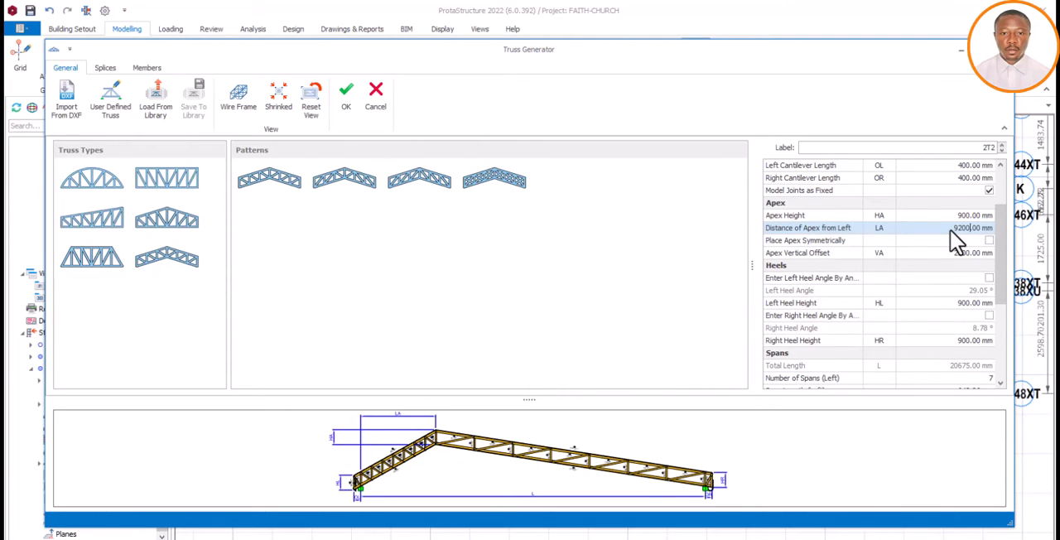
key(Return)
click(953, 253)
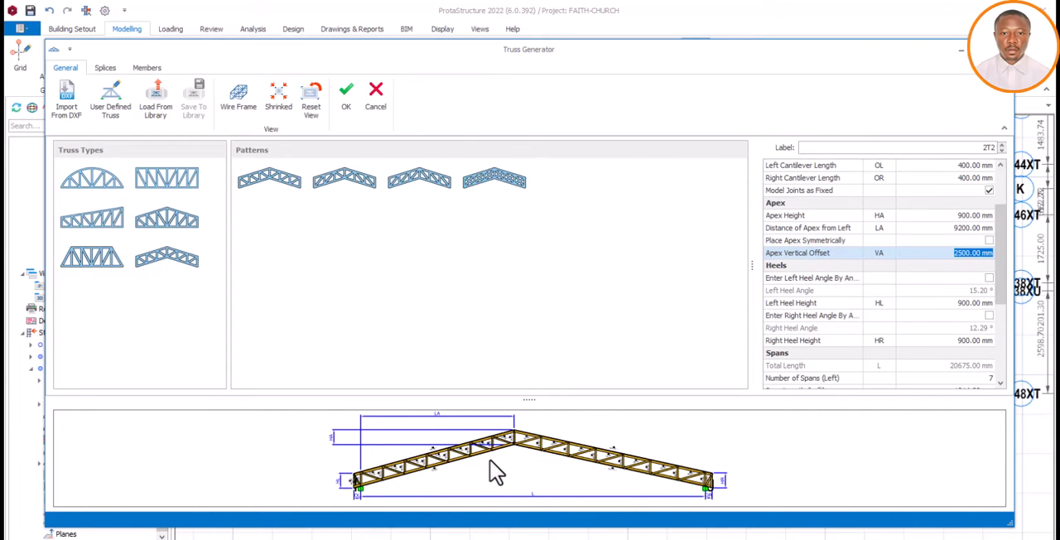
scroll(488, 452, up, 3)
scroll(533, 464, down, 3)
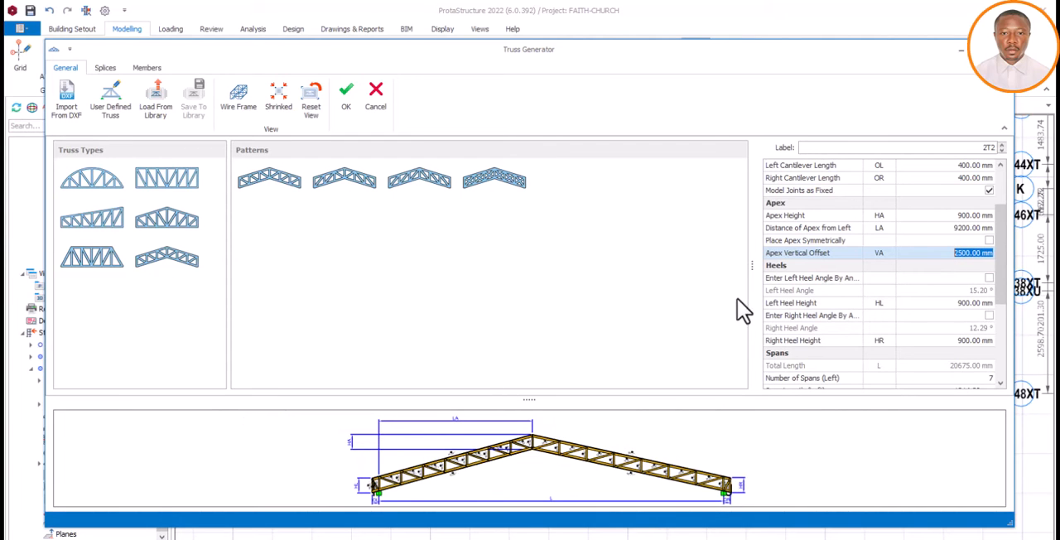
Discard the second truss's definition and leave the Truss command
click(960, 52)
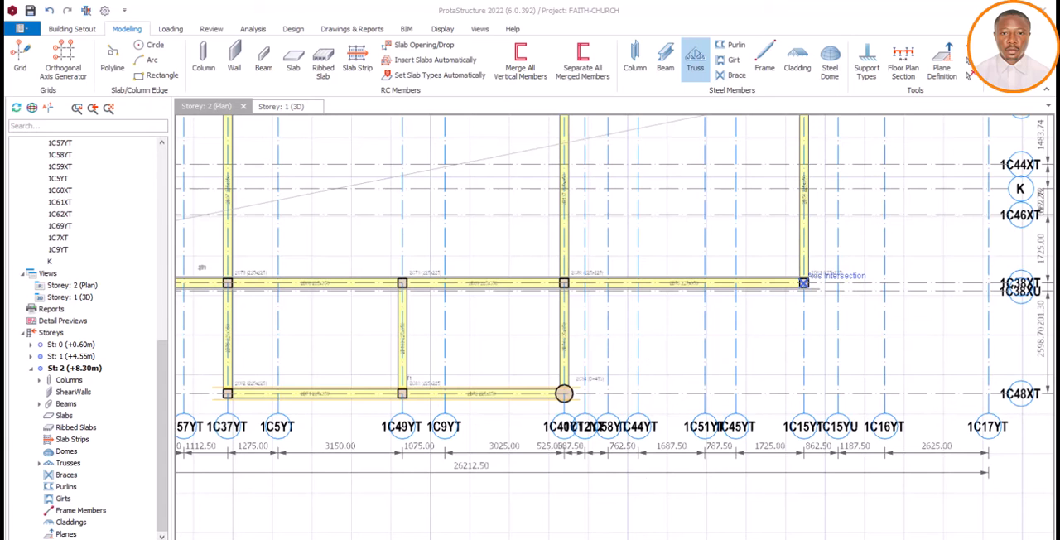
click(660, 523)
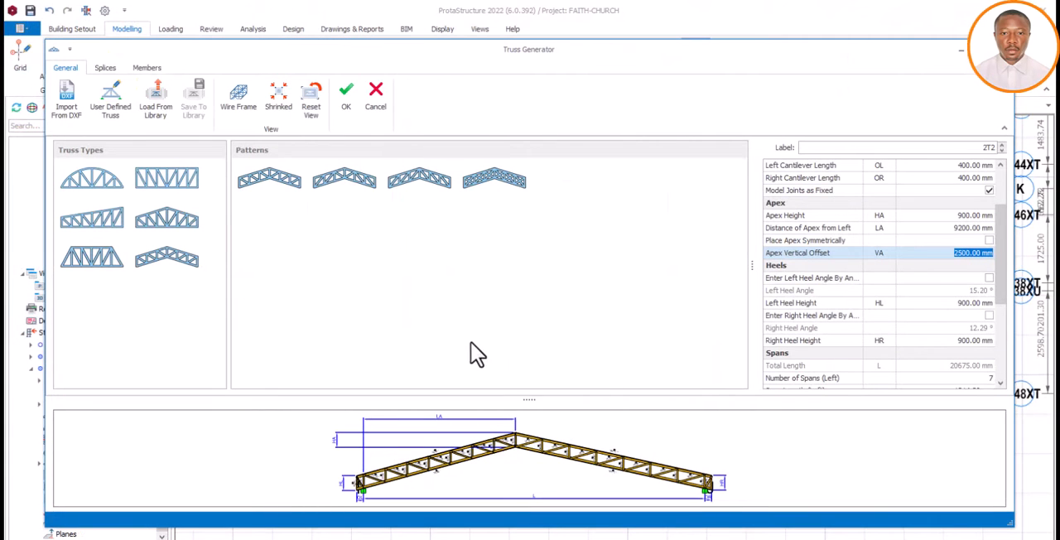
click(377, 101)
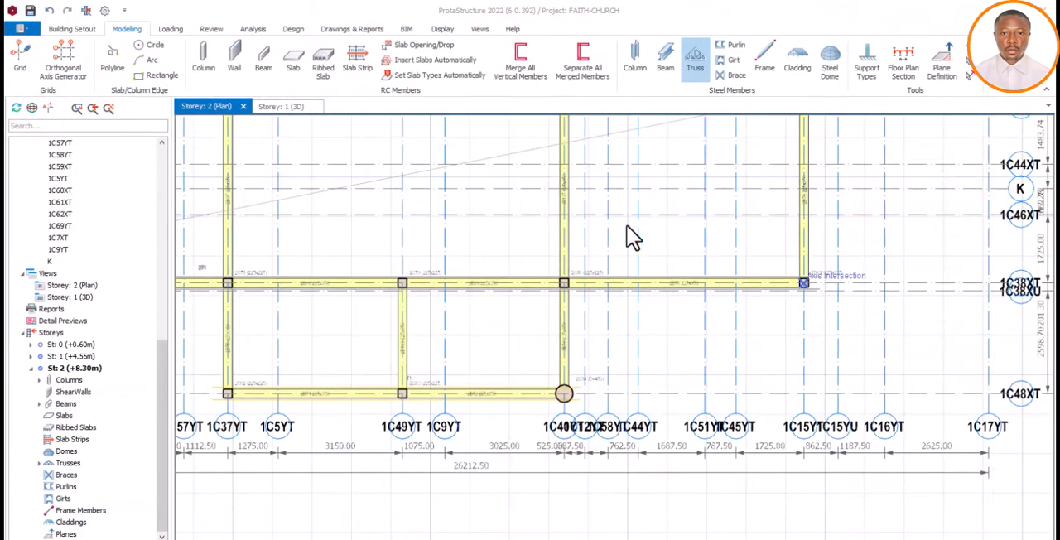
key(Escape)
Measure the full span along axis 1C38XT from column 2C77 to column 2C81
scroll(756, 282, down, 3)
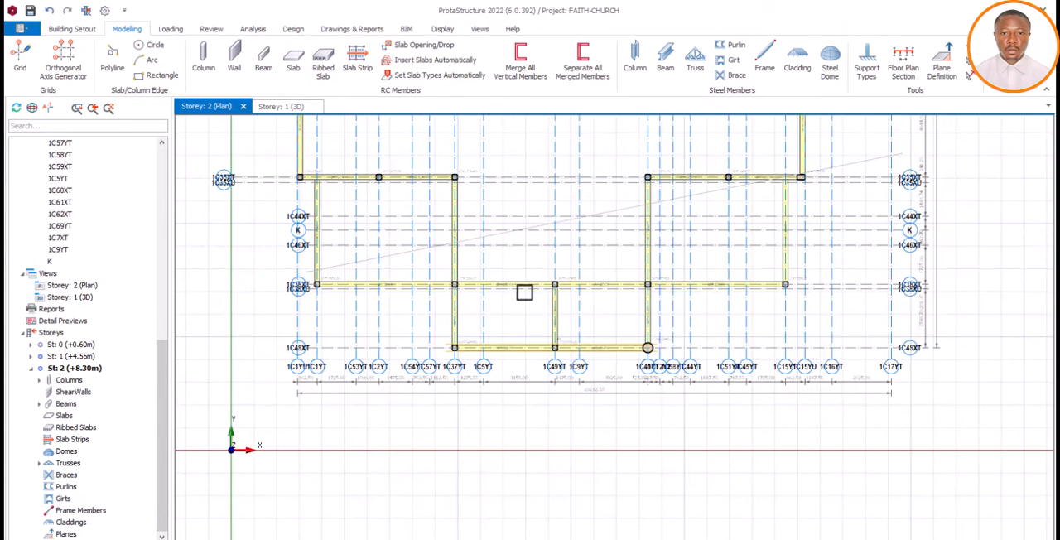
scroll(369, 277, up, 2)
right_click(371, 272)
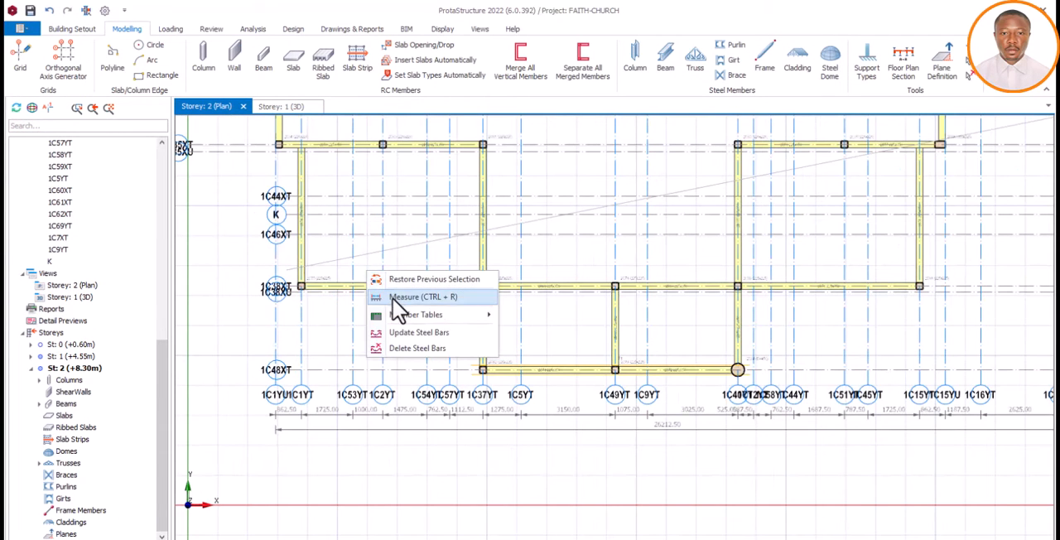
click(397, 298)
scroll(305, 287, up, 4)
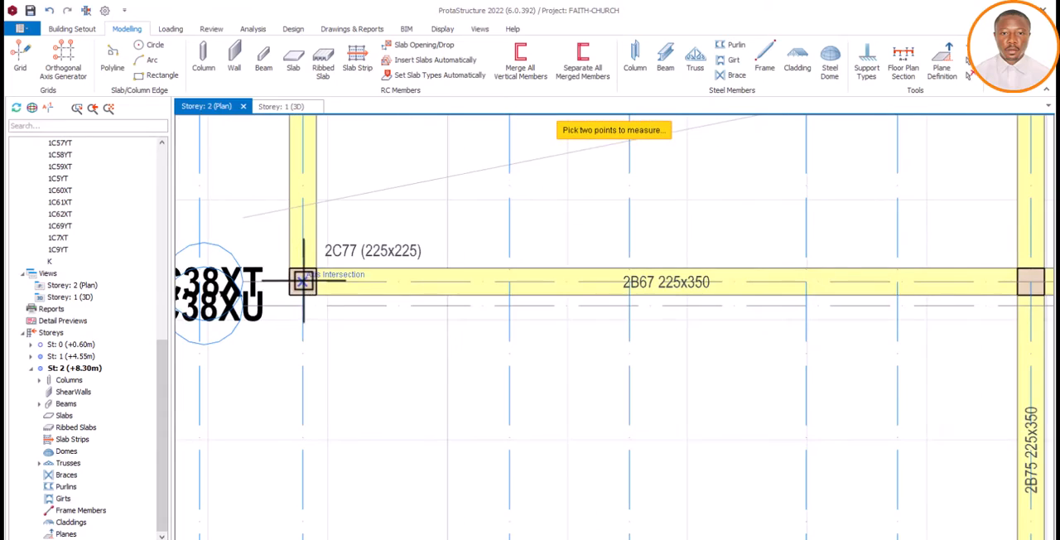
scroll(303, 282, down, 4)
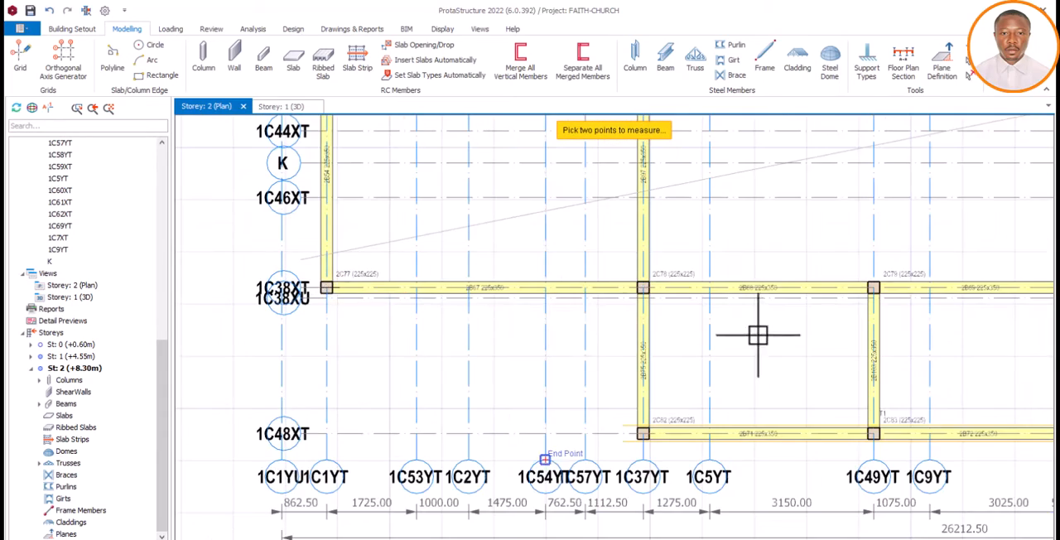
scroll(809, 320, down, 3)
scroll(869, 323, up, 6)
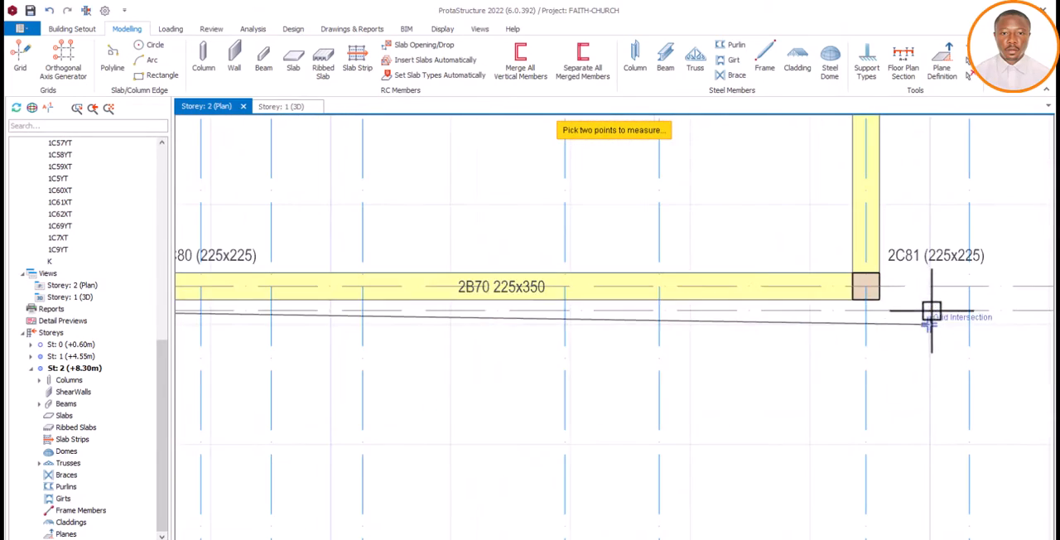
click(868, 287)
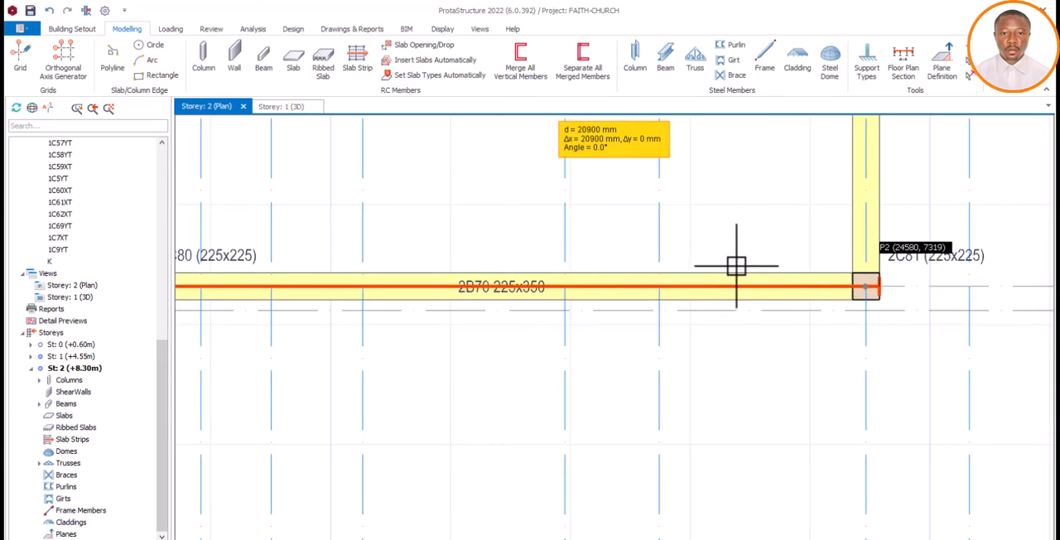
scroll(749, 273, down, 4)
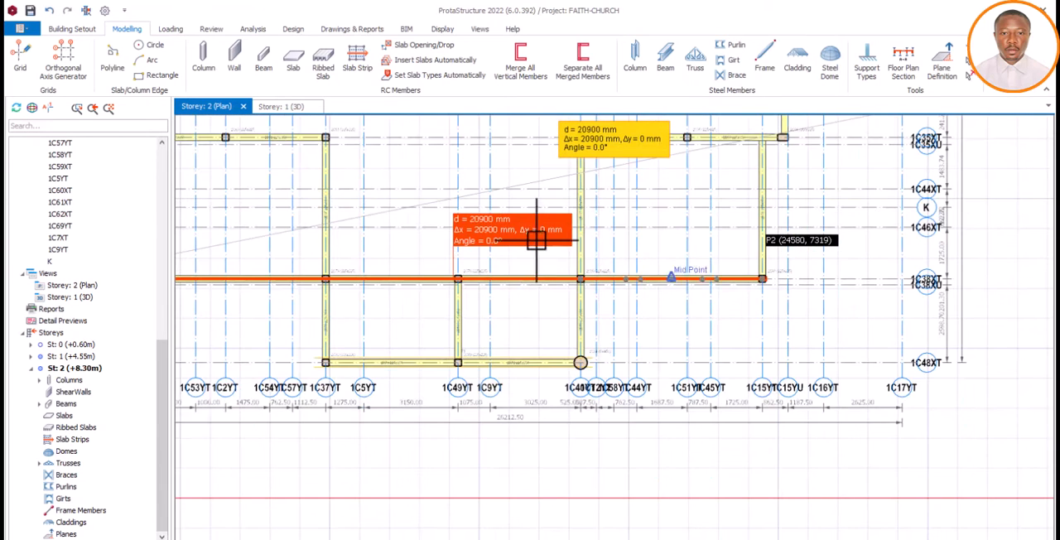
Switch to Calculator and add 800 to the 20900 mm span
scroll(537, 240, up, 1)
scroll(514, 256, up, 3)
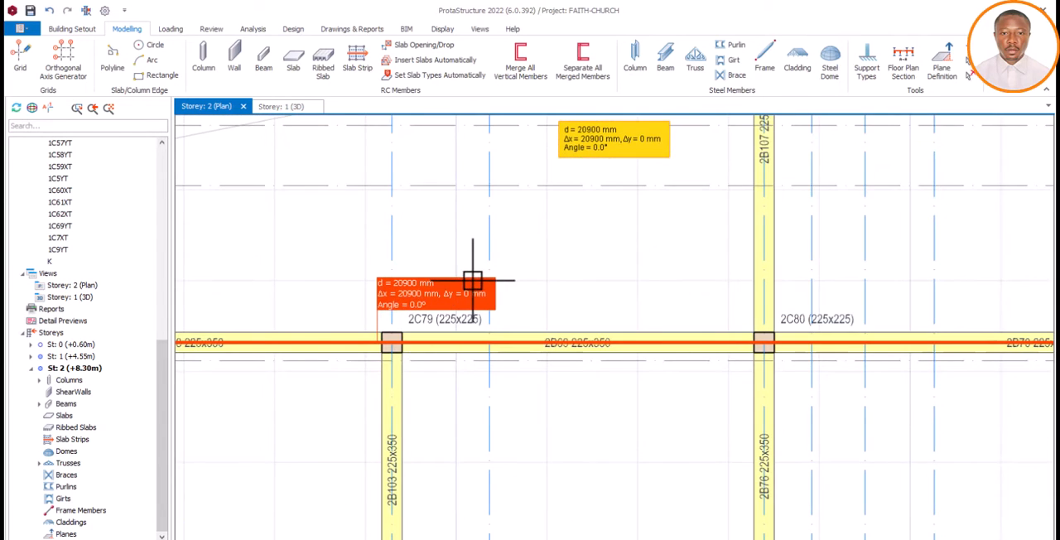
scroll(513, 279, down, 3)
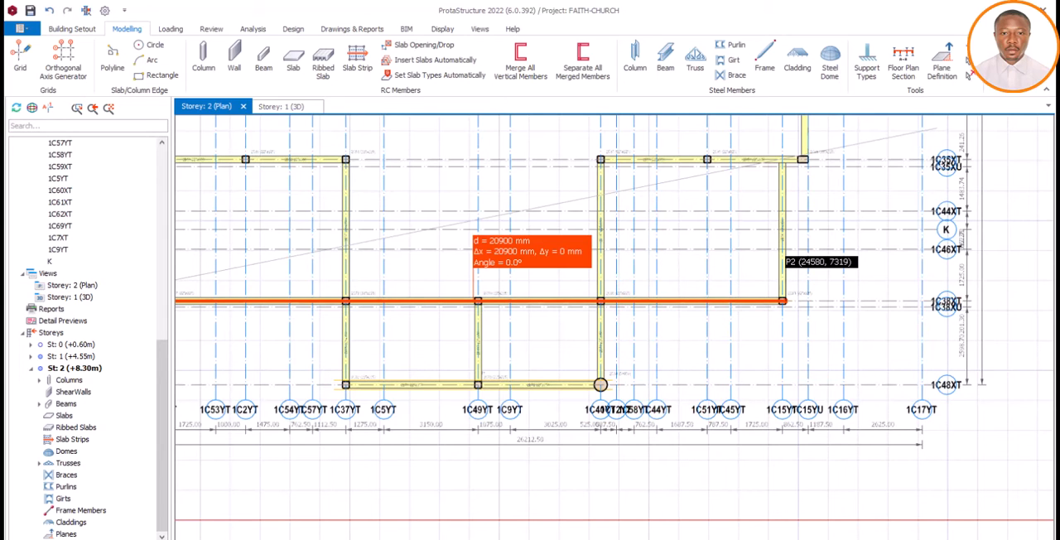
click(397, 538)
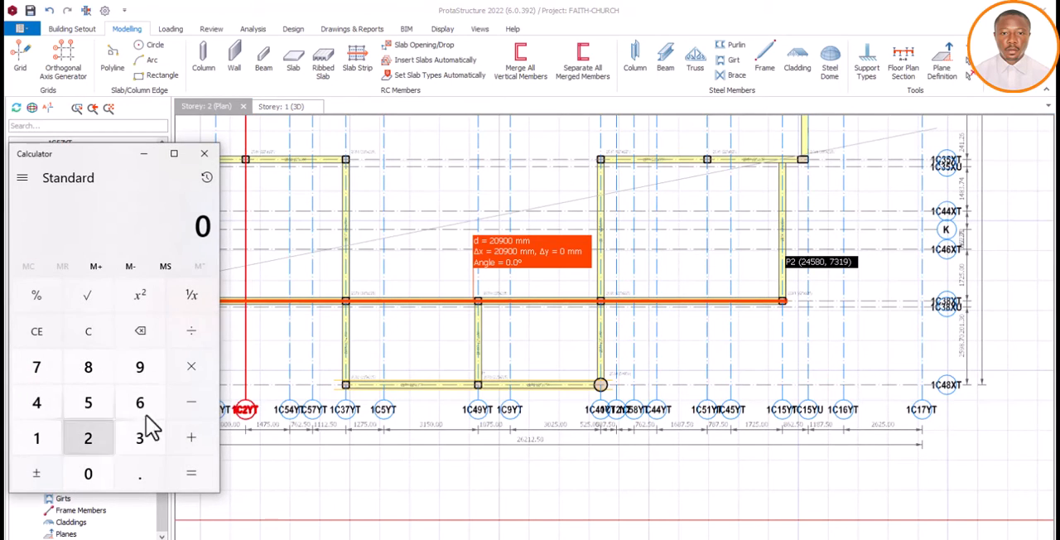
click(101, 442)
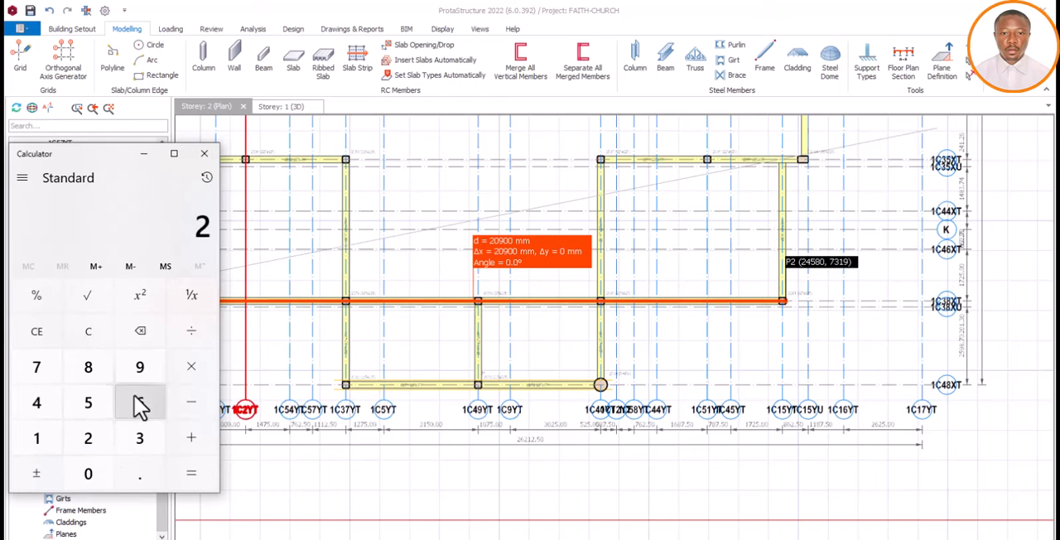
click(89, 473)
click(140, 369)
click(88, 473)
click(89, 469)
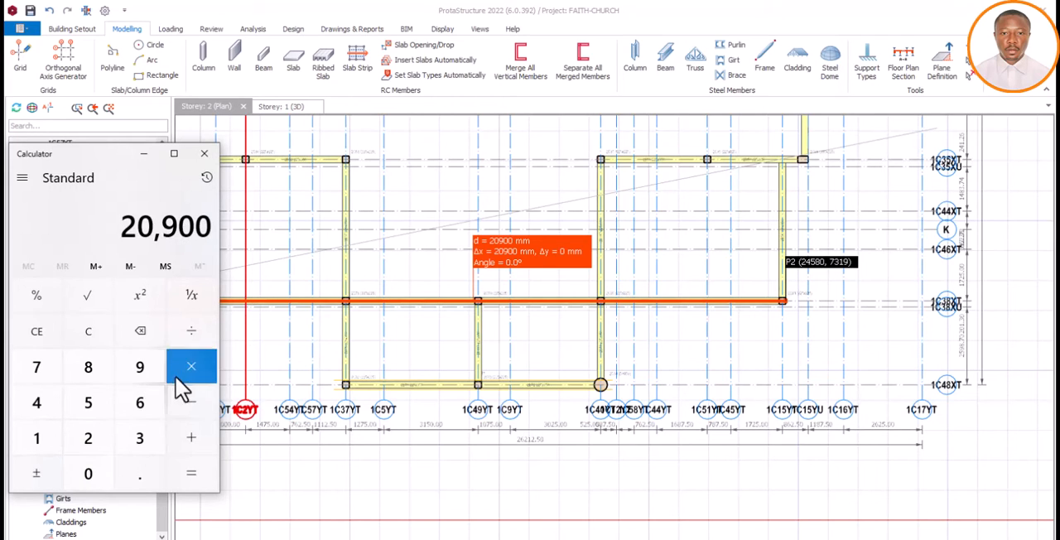
click(194, 434)
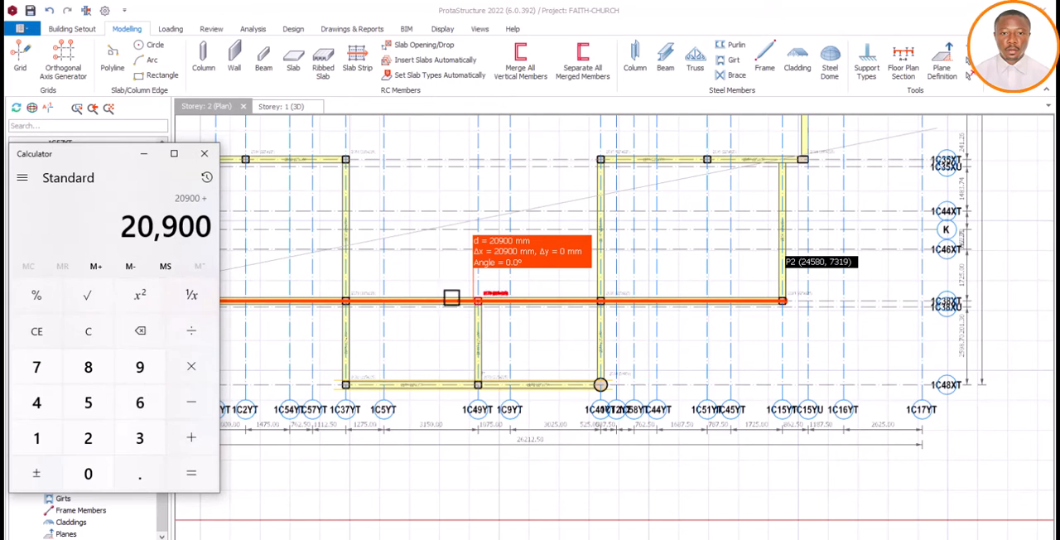
click(91, 371)
click(93, 471)
click(93, 471)
click(179, 481)
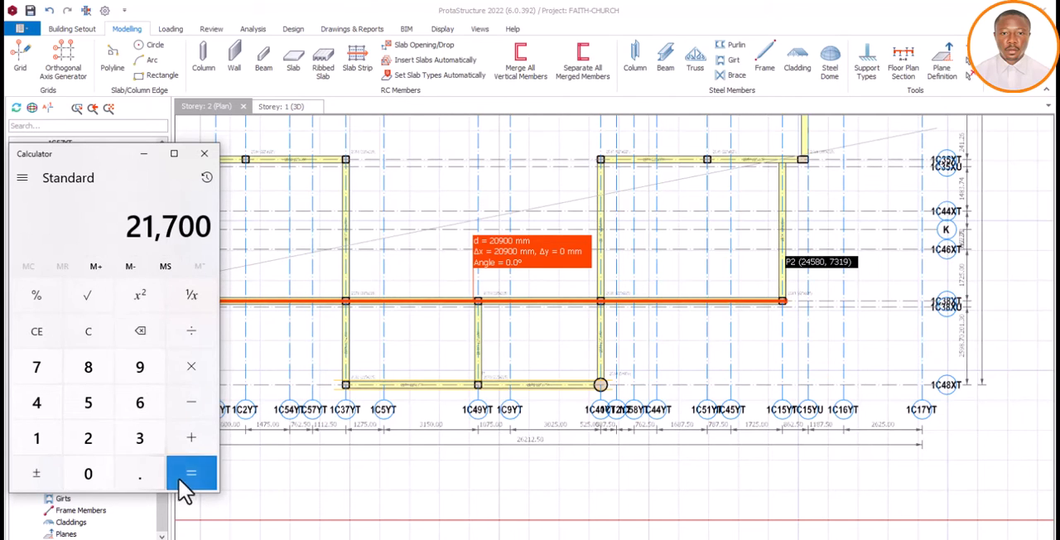
Divide the sum by 2 in Calculator to find the apex distance, and minimize Calculator
key(plus)
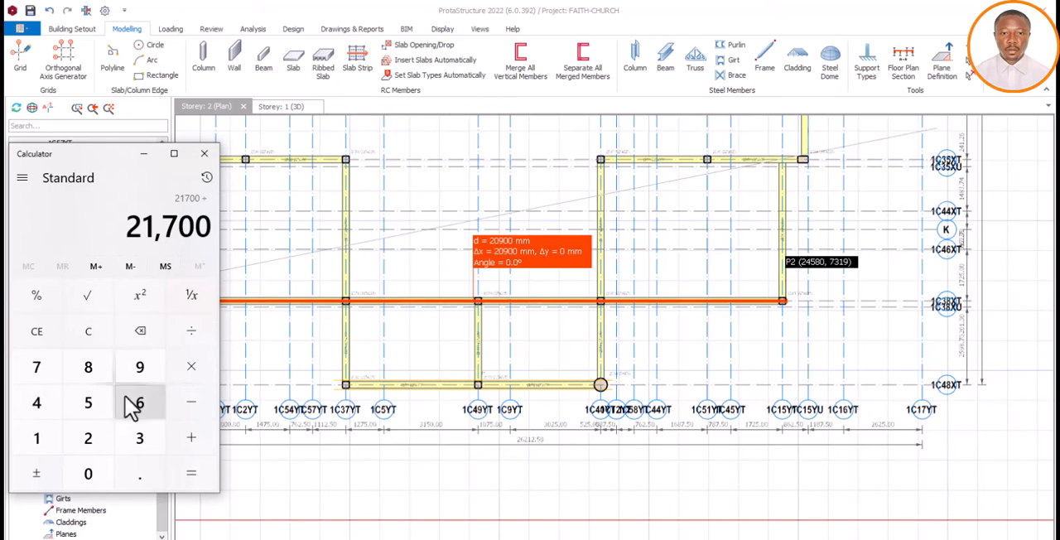
click(94, 448)
click(191, 473)
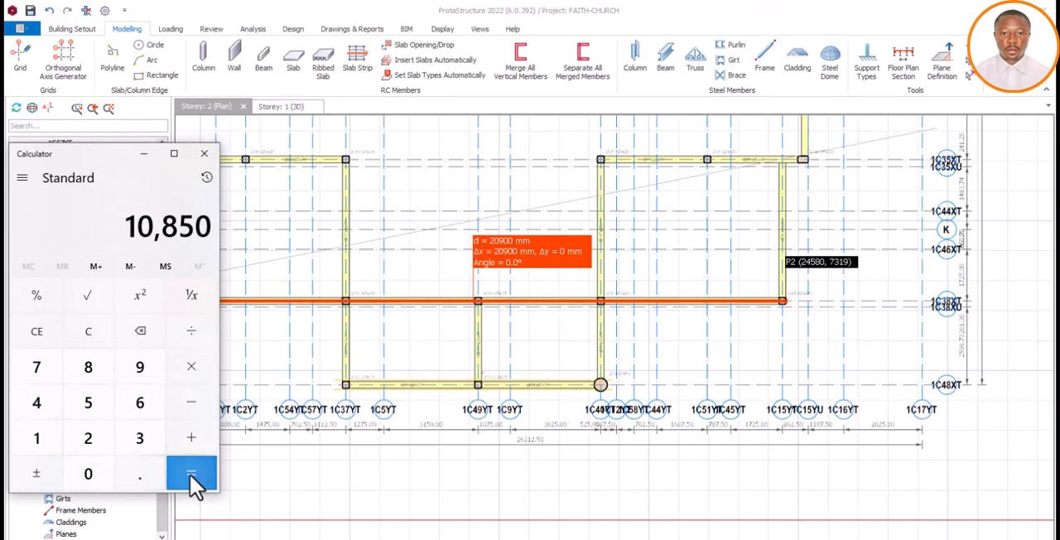
click(143, 154)
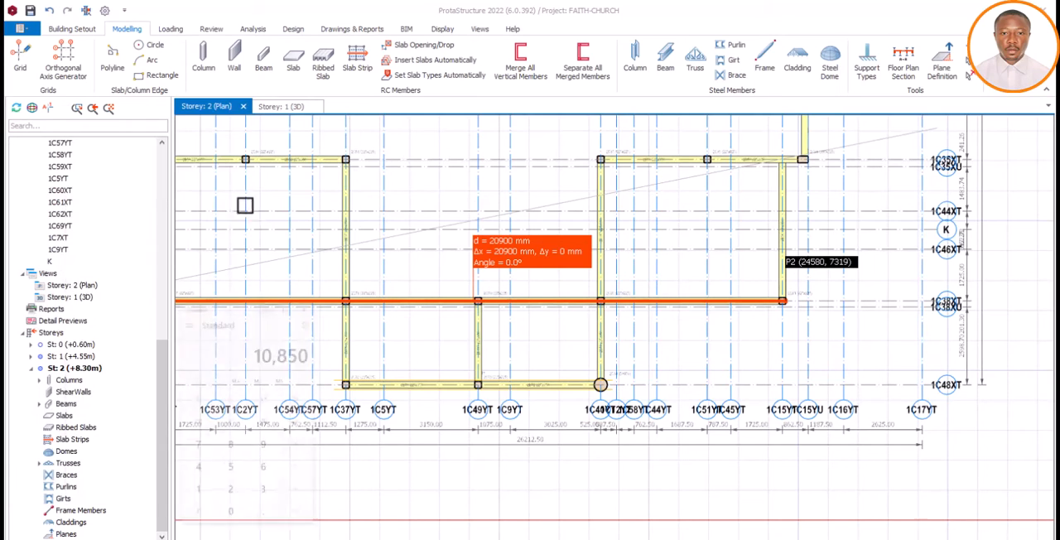
Start a truss along axis 1C38XT spanning from column 2C77 to column 2C81
scroll(760, 289, down, 3)
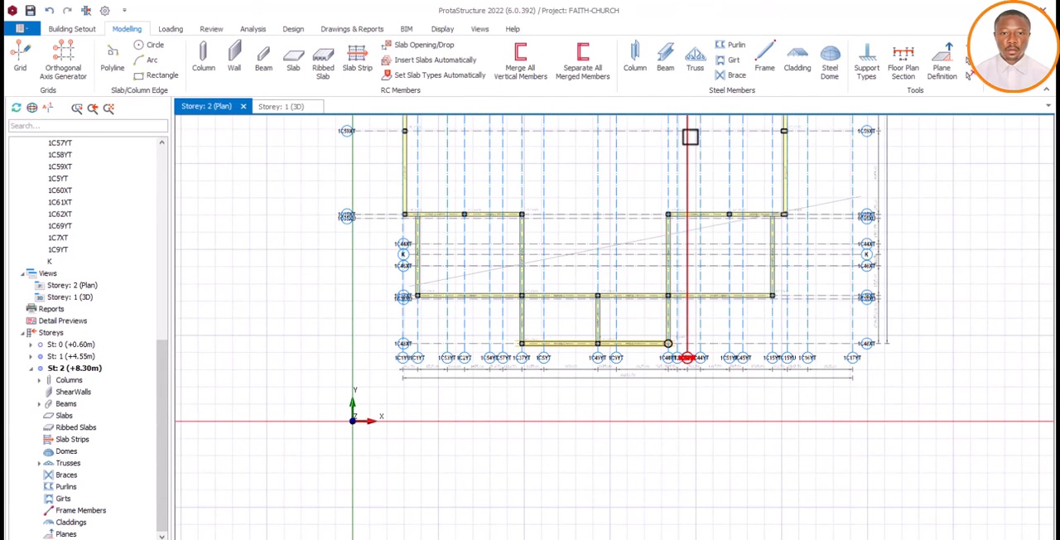
click(695, 56)
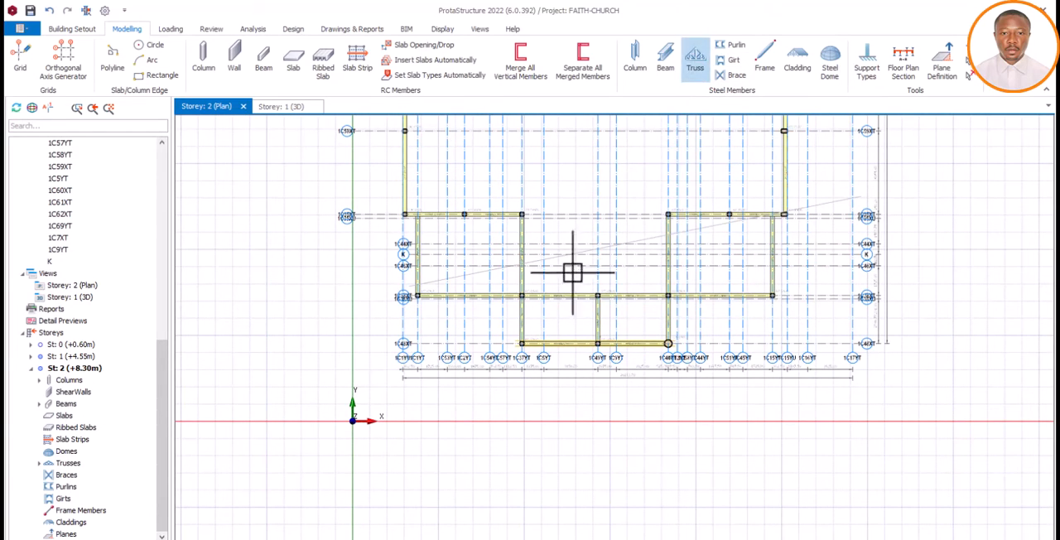
scroll(419, 296, up, 4)
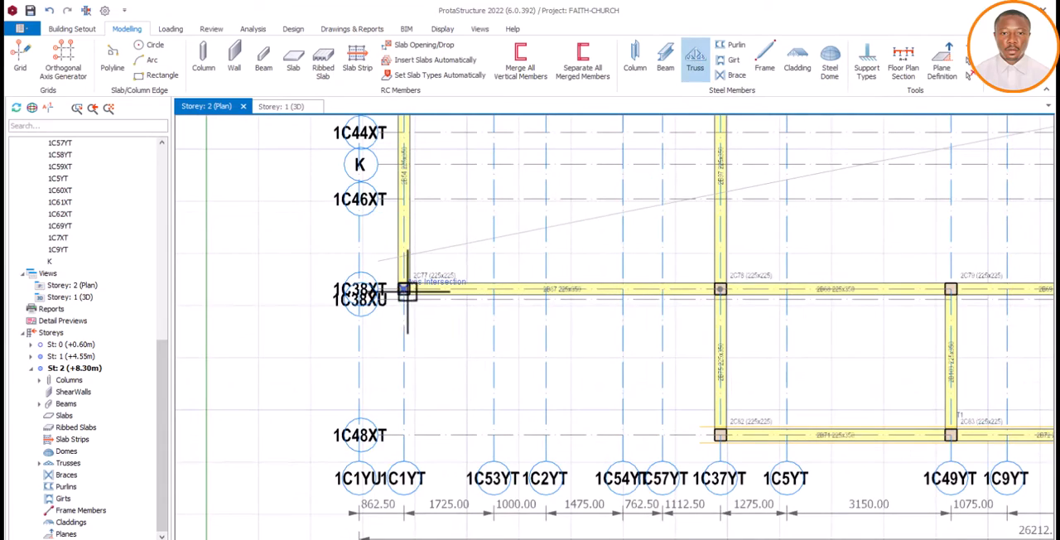
scroll(414, 296, down, 5)
scroll(770, 315, up, 5)
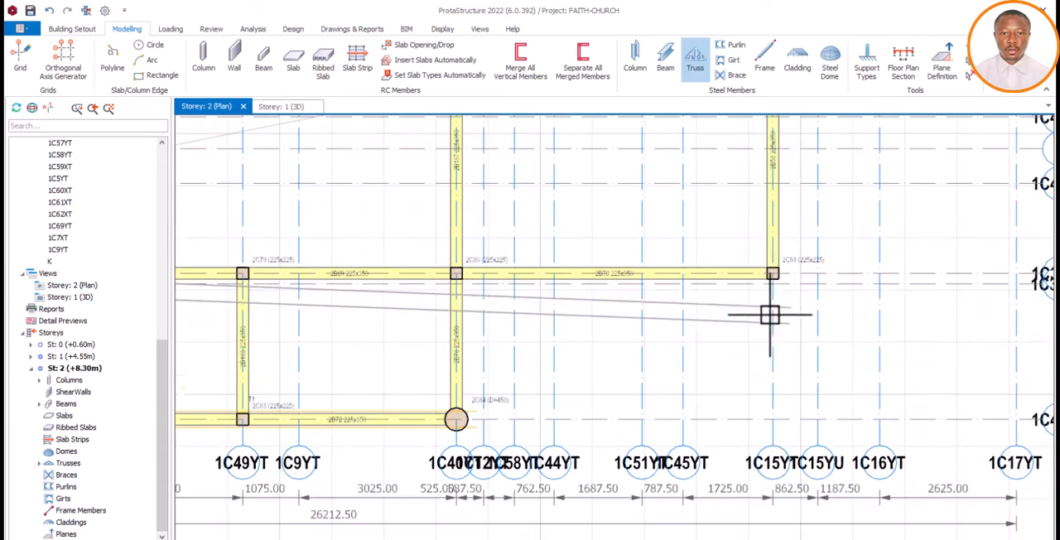
click(773, 273)
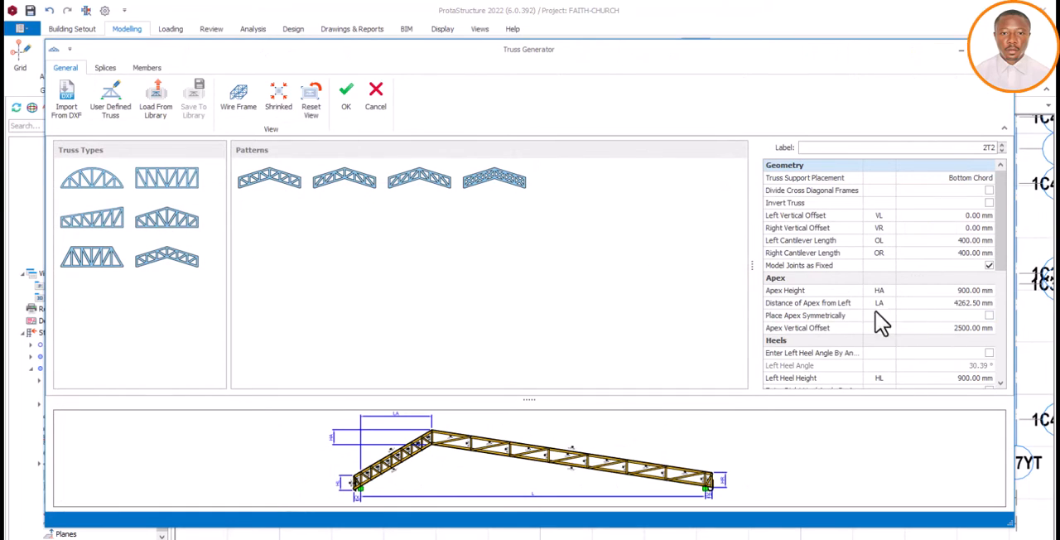
Set the second truss's distance of apex from left to 10850 mm and check the shape in the preview
click(953, 303)
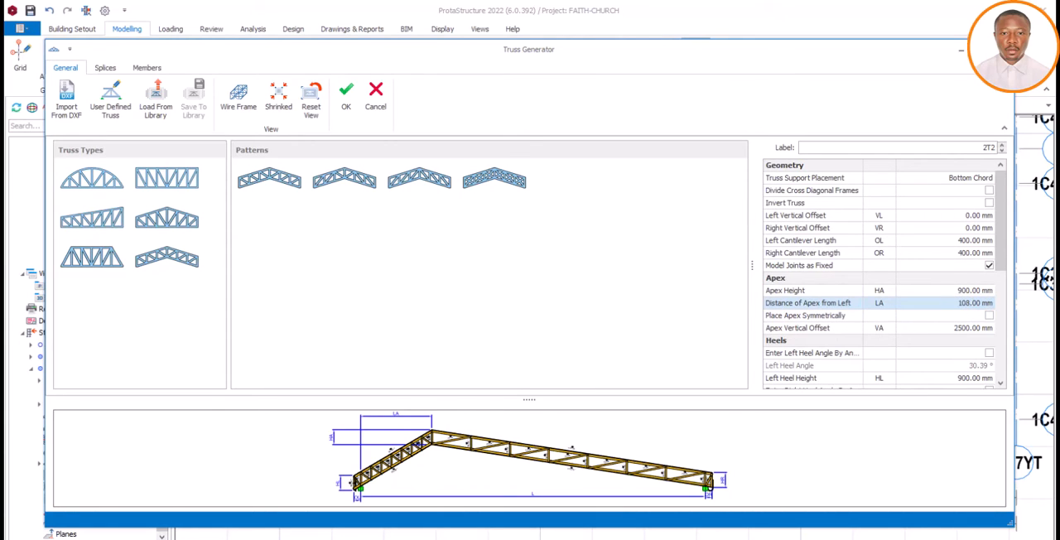
click(954, 329)
scroll(500, 467, down, 3)
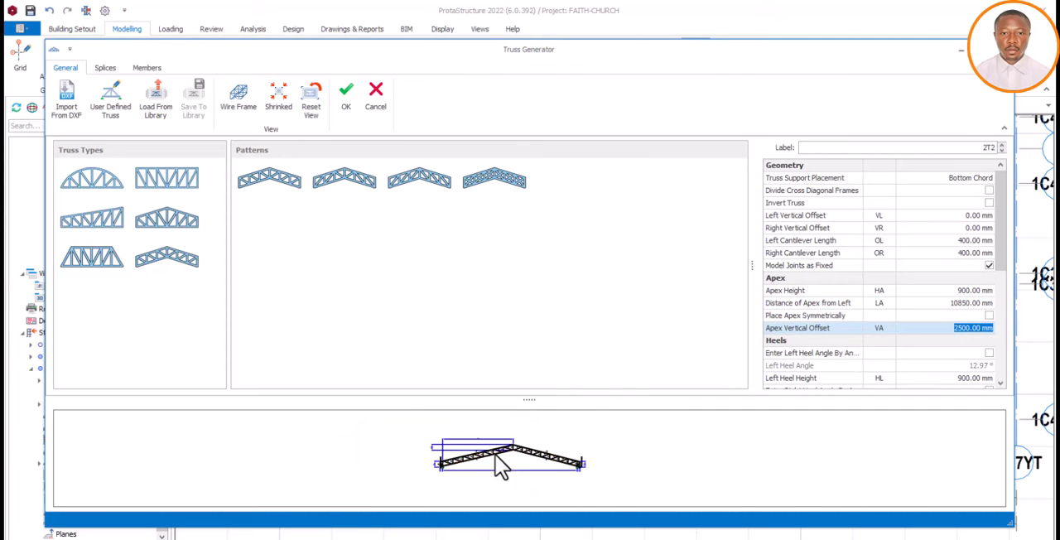
scroll(514, 468, up, 5)
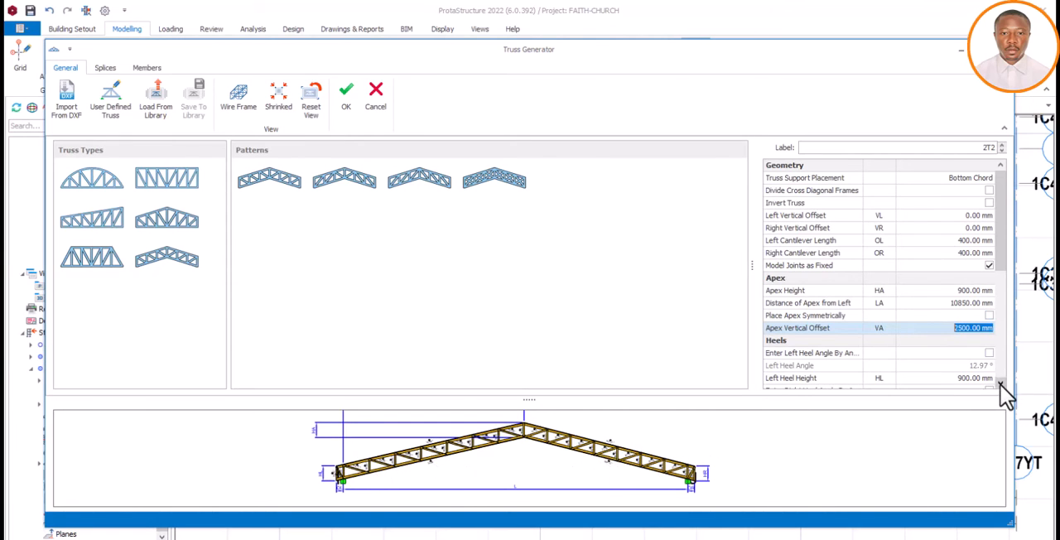
Review the second truss's heel and span settings and accept its definition
drag(1002, 386, 1002, 386)
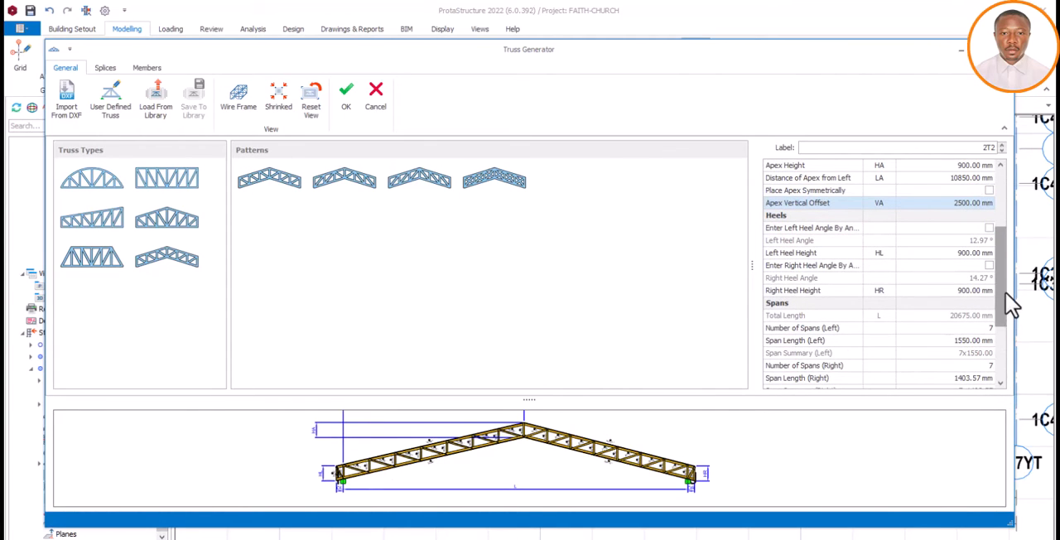
scroll(1005, 291, up, 5)
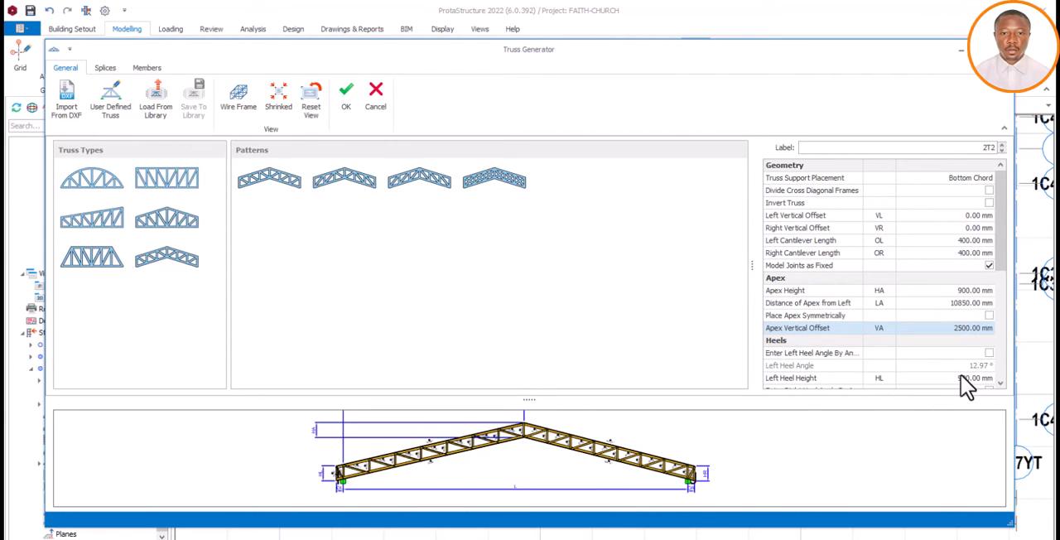
click(1002, 385)
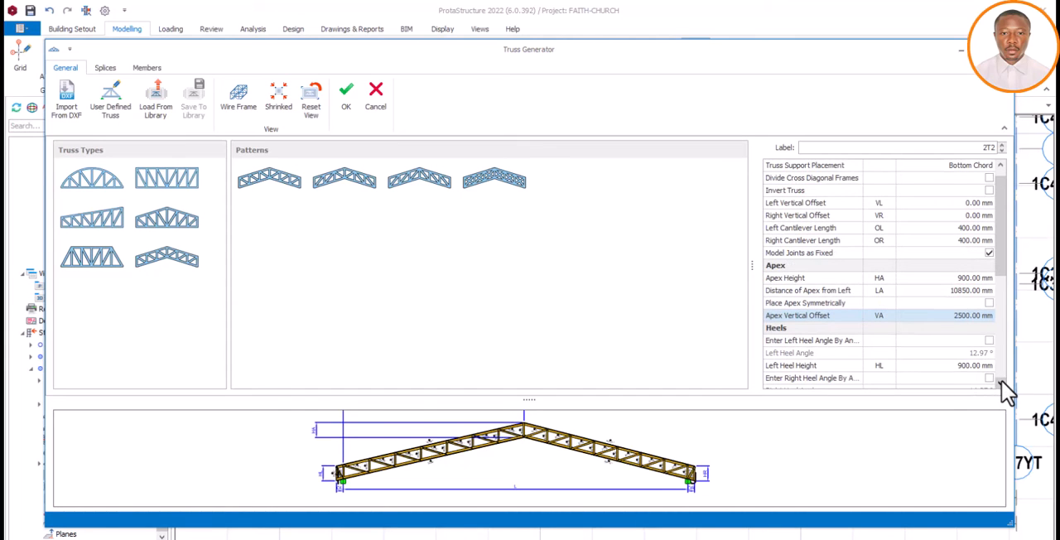
click(1002, 384)
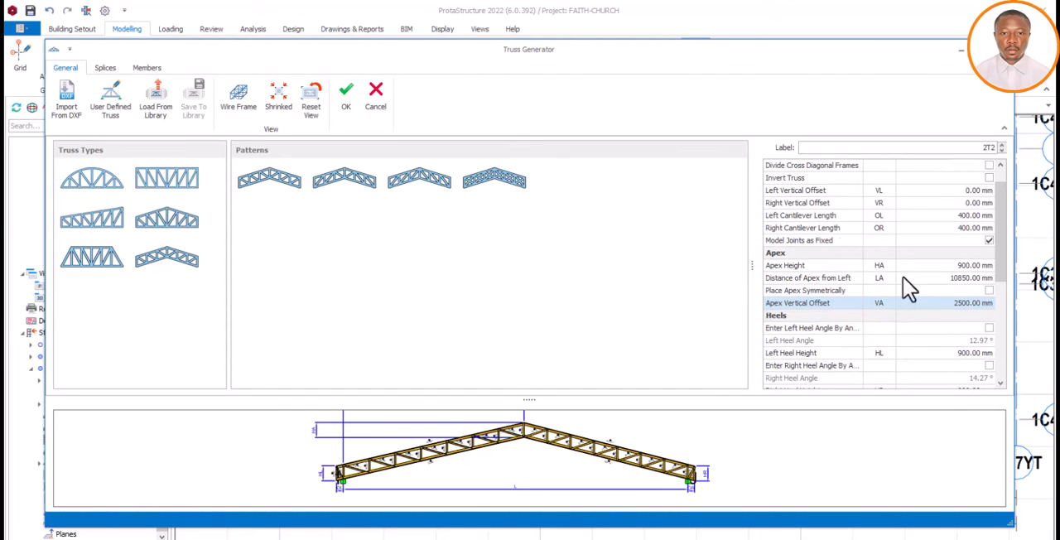
click(348, 99)
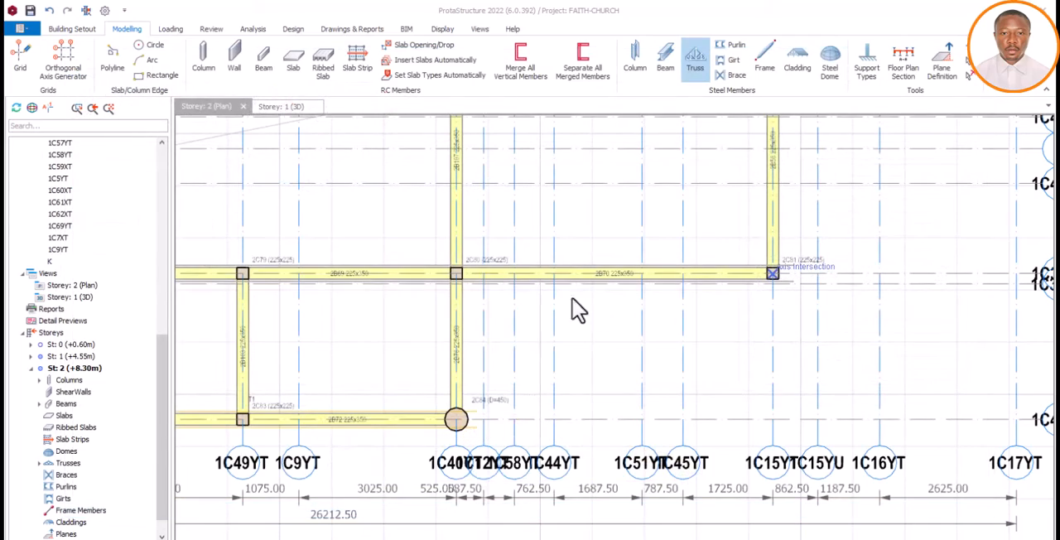
scroll(754, 335, down, 4)
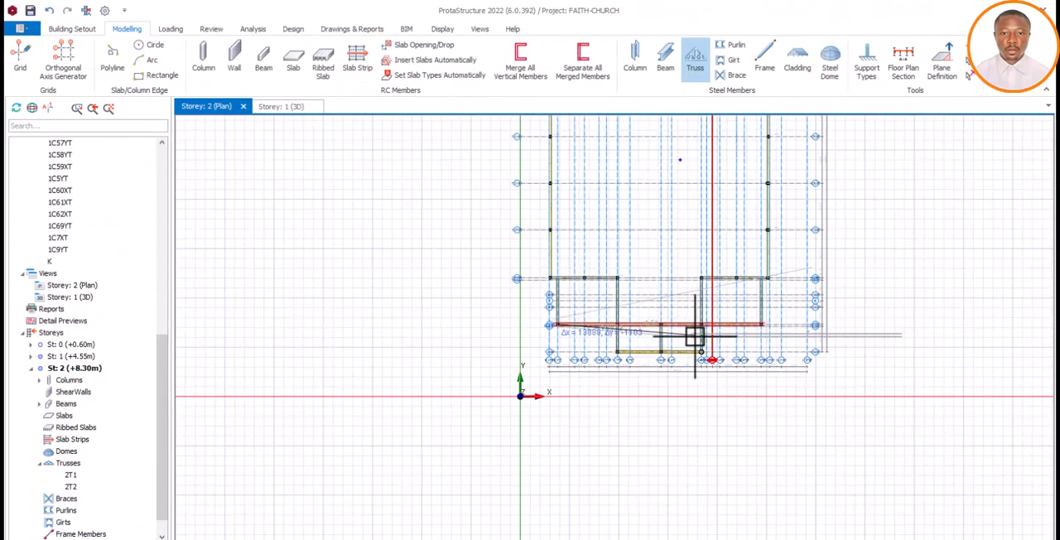
scroll(694, 335, up, 2)
scroll(675, 296, down, 1)
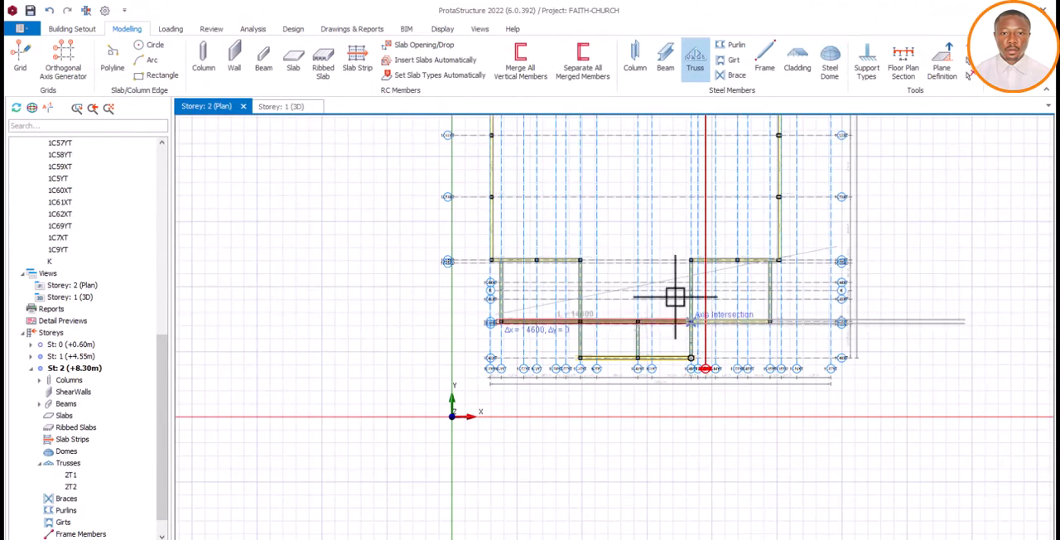
click(495, 261)
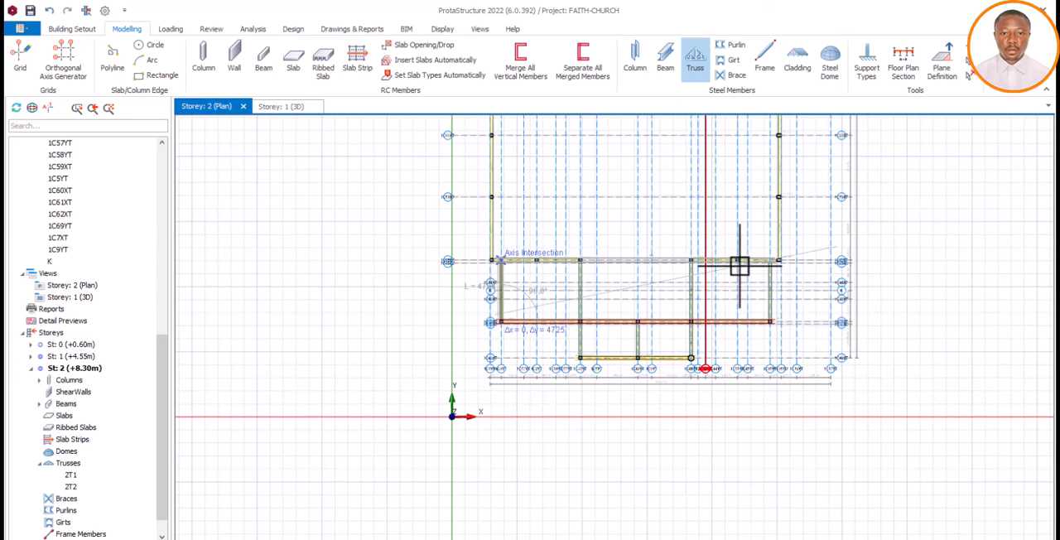
key(Escape)
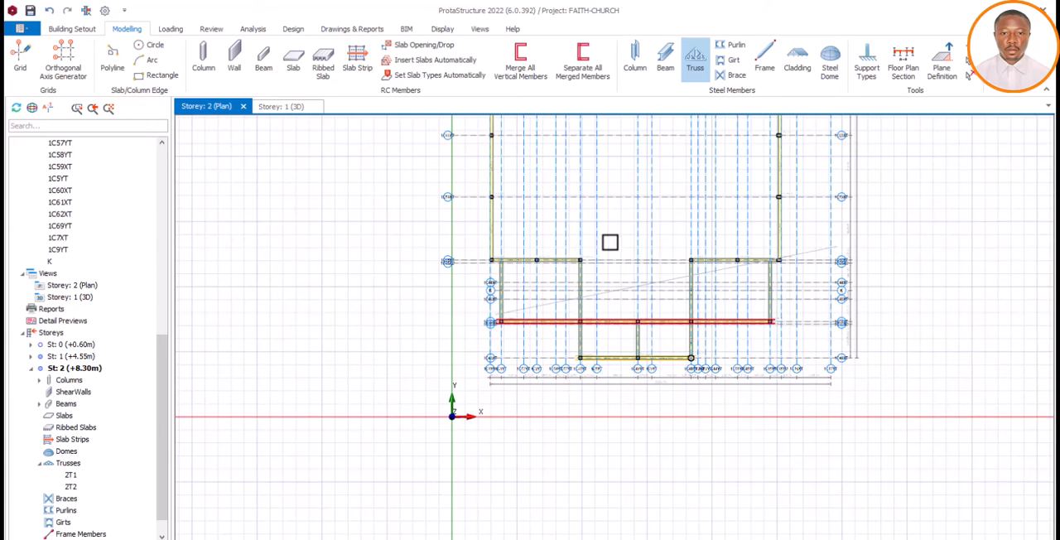
click(694, 66)
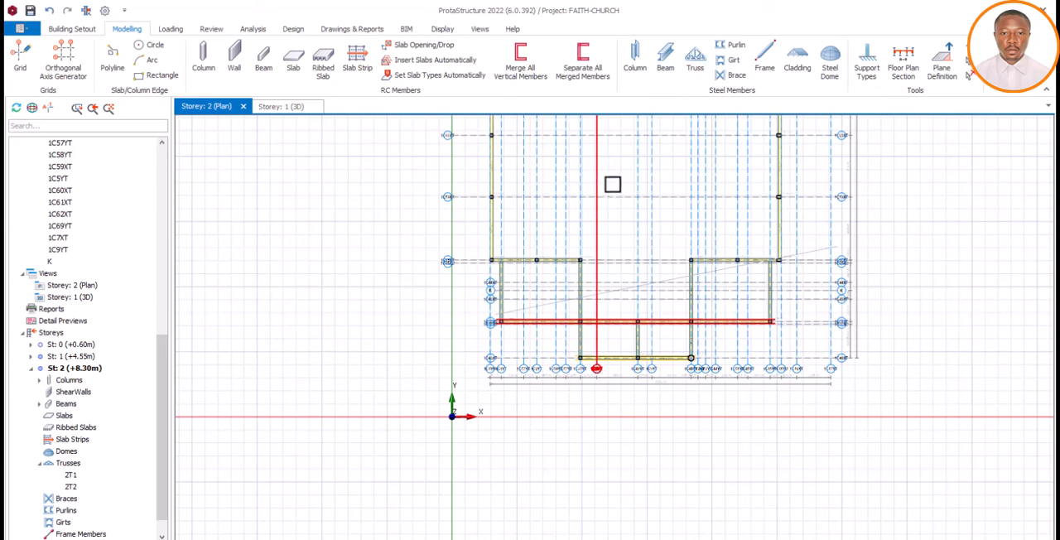
Start a third truss along axis 1C35XT, spanning between the outermost columns at the two building edges
click(695, 66)
scroll(490, 256, up, 4)
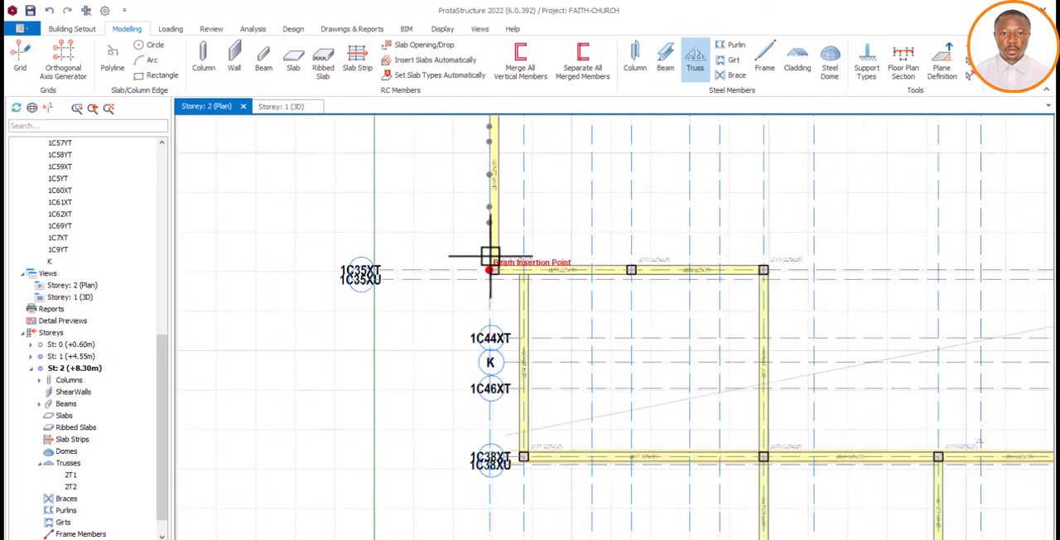
scroll(490, 257, up, 1)
click(497, 275)
scroll(485, 281, down, 4)
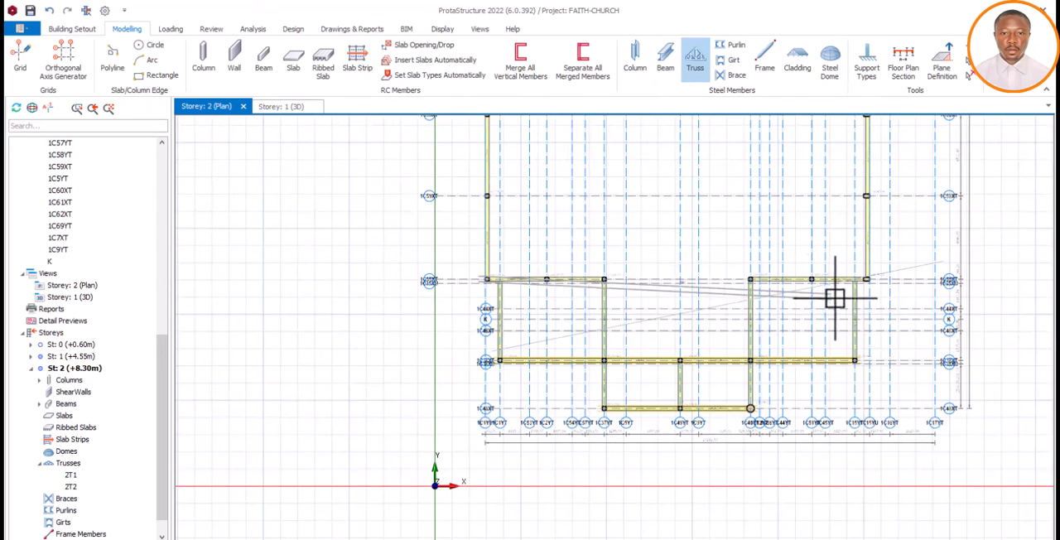
scroll(861, 291, up, 4)
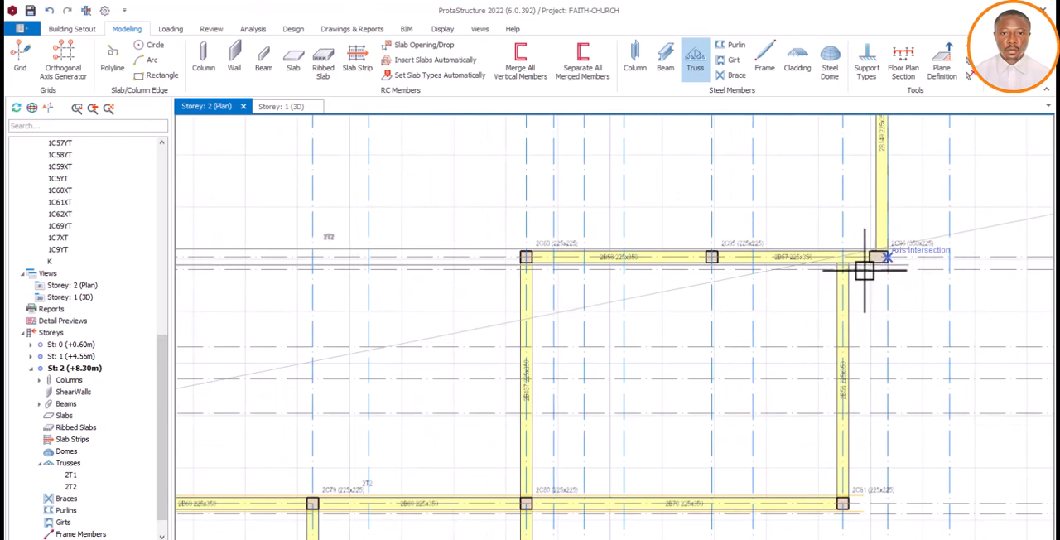
click(867, 269)
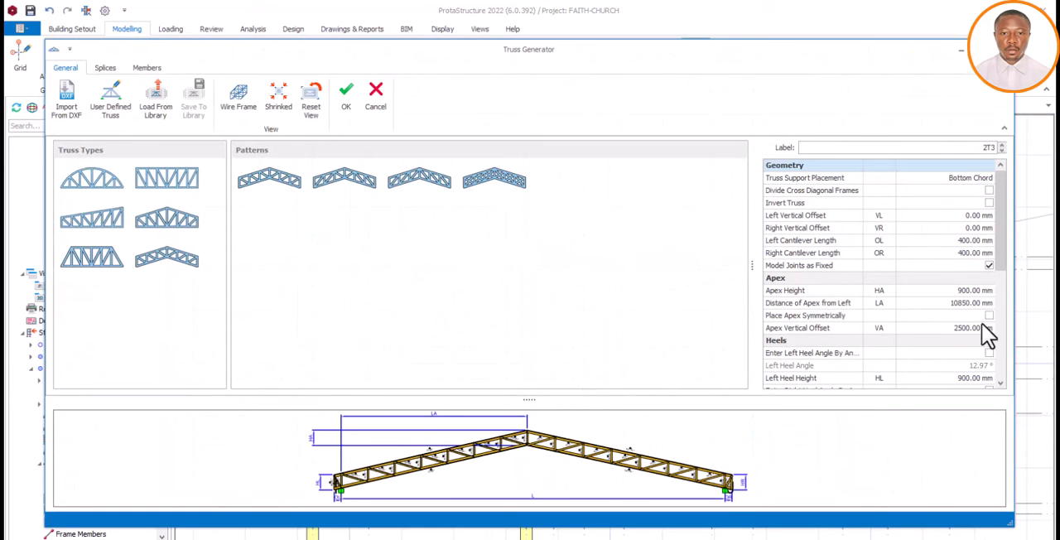
Review the third truss's apex, heel and span settings and accept its definition
scroll(984, 282, down, 5)
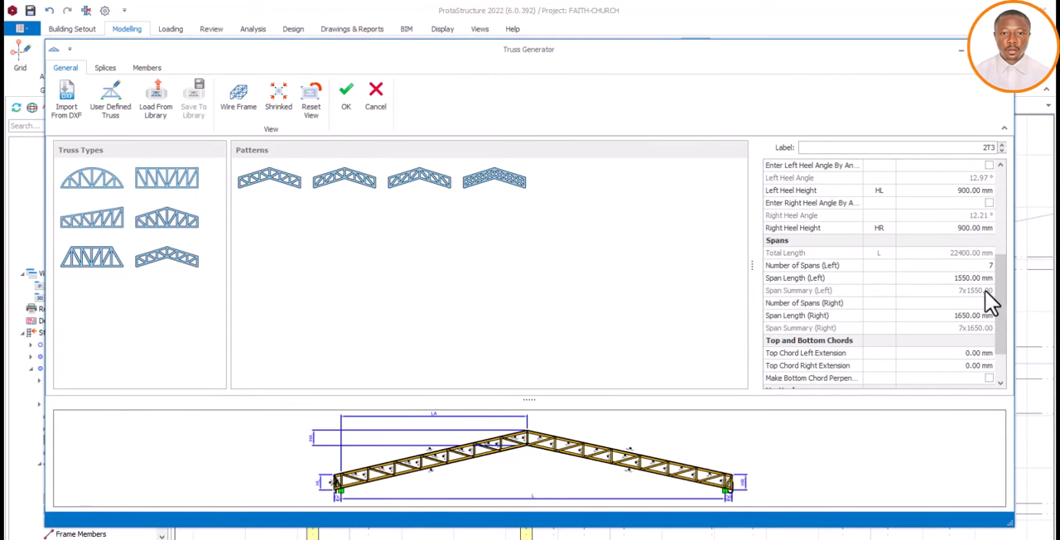
scroll(982, 299, up, 5)
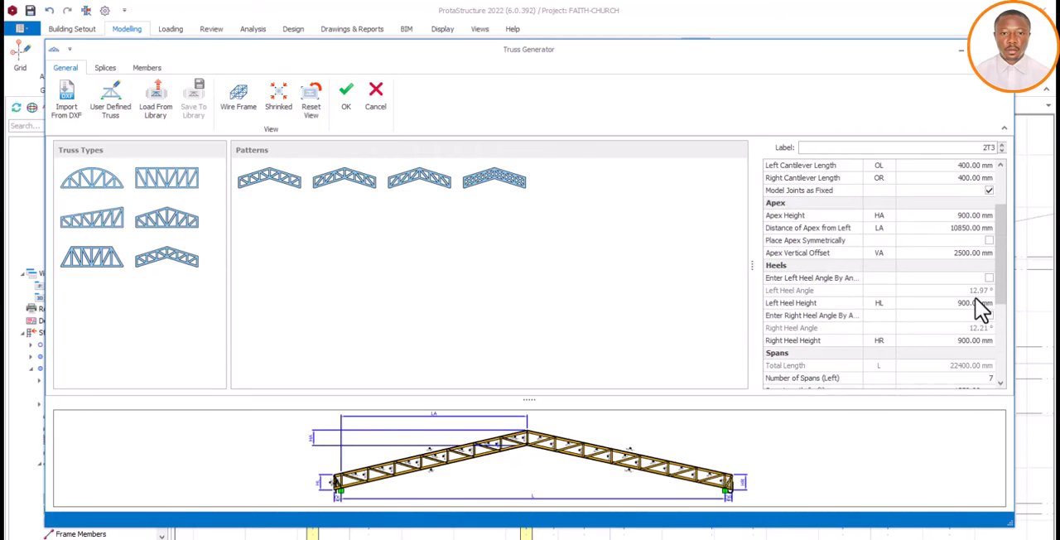
click(346, 96)
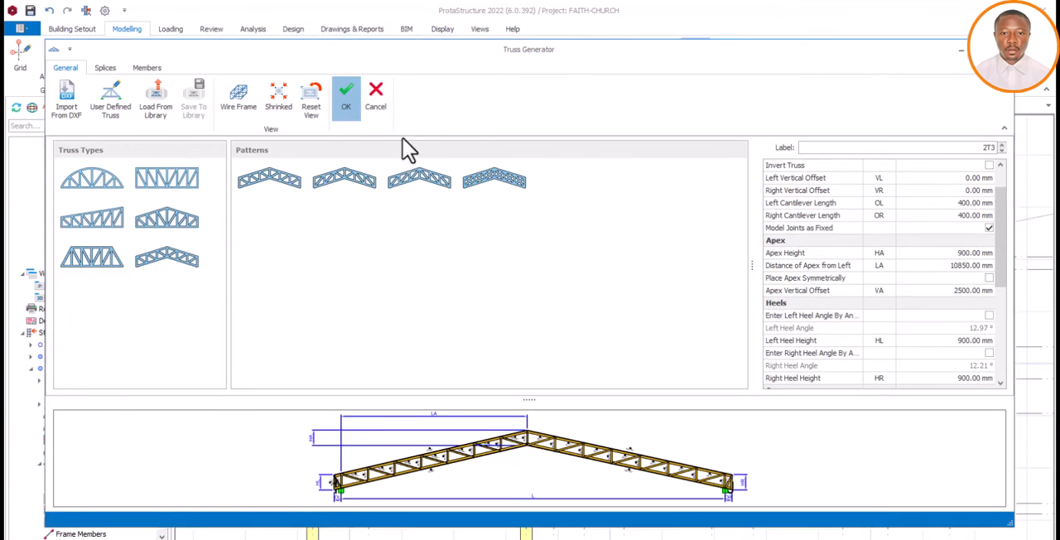
Copy the third truss from axis 1C35XT onto axis 1C59XT, starting at the outer edge column
scroll(686, 334, down, 4)
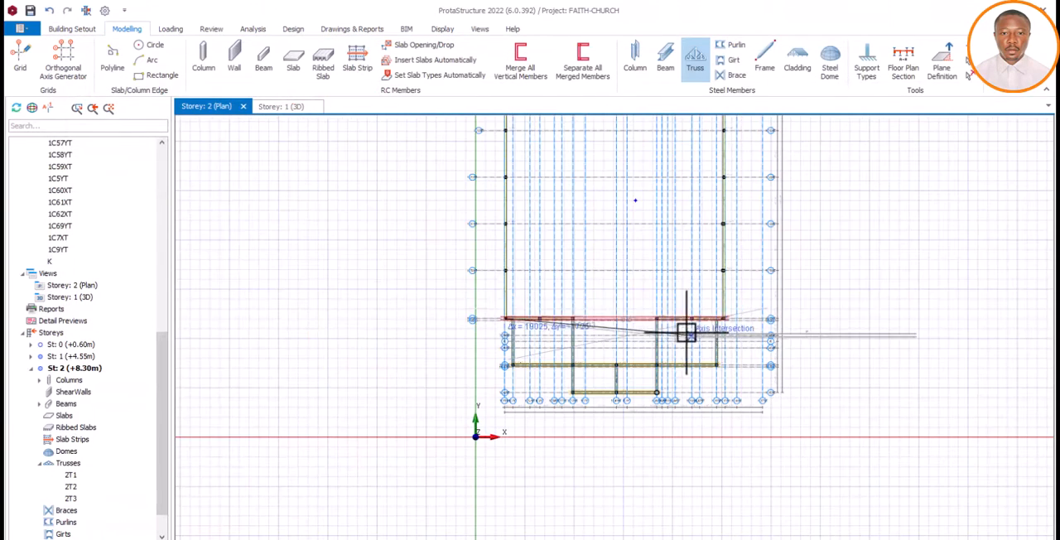
click(507, 320)
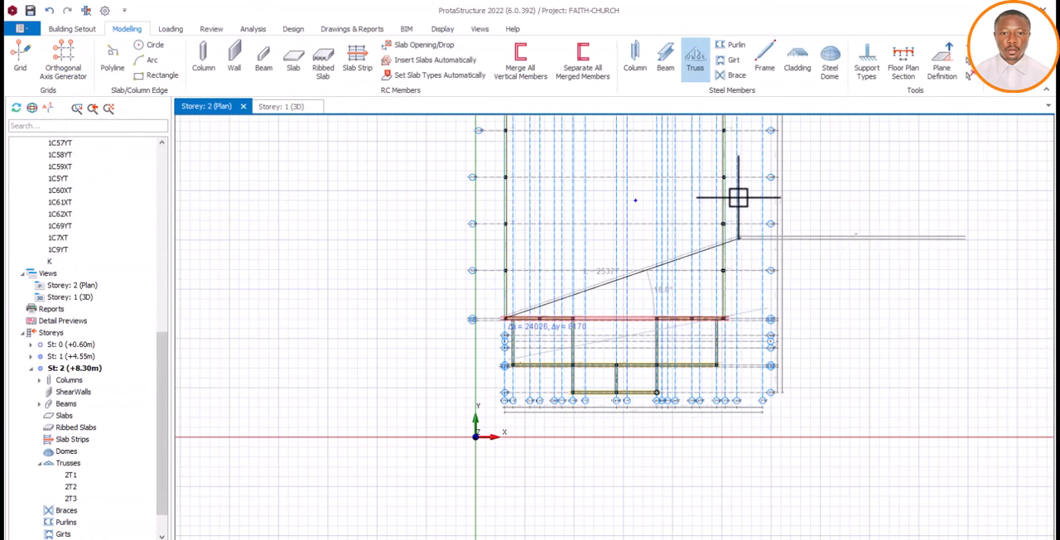
scroll(508, 283, up, 4)
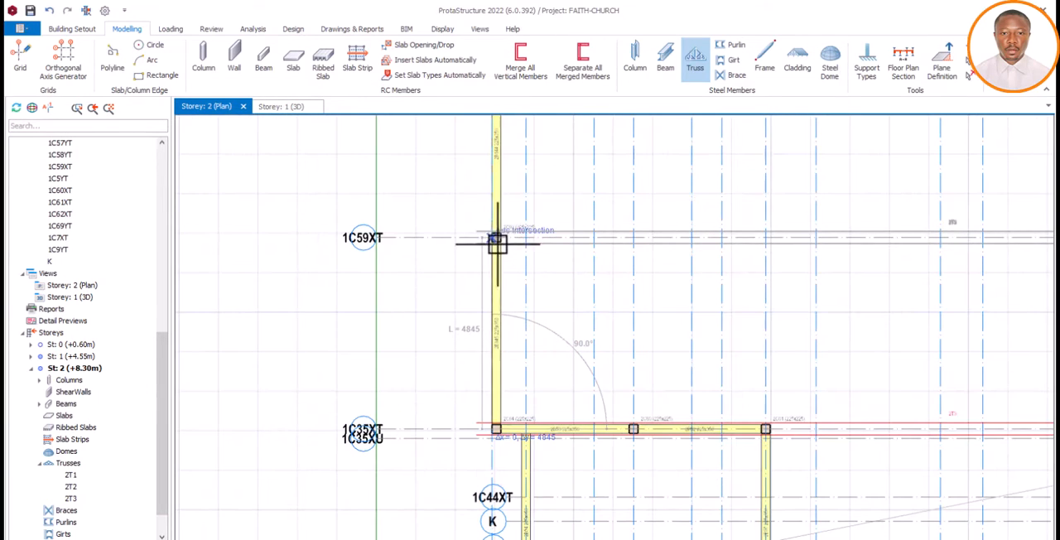
click(494, 237)
scroll(500, 395, down, 4)
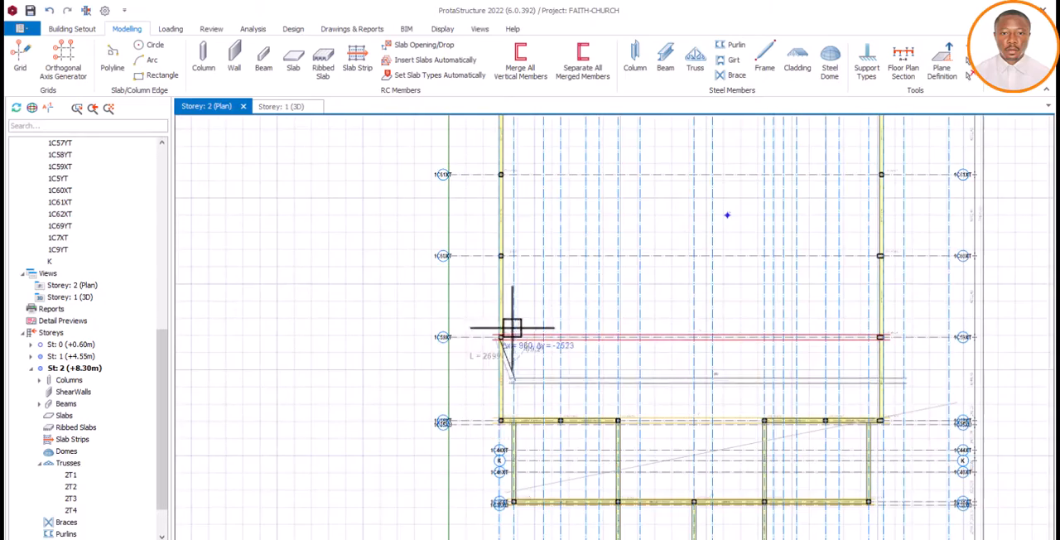
Repeat the same truss across the hall on axes 1C60XT and 1C61XT, keeping the edge-column alignment
scroll(509, 331, up, 4)
click(493, 242)
scroll(506, 331, down, 4)
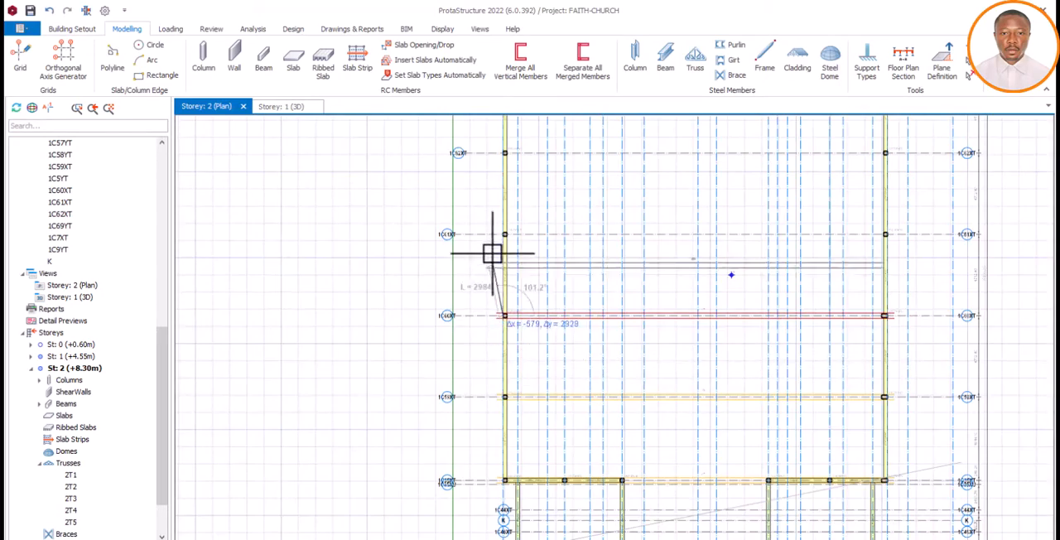
scroll(497, 240, up, 4)
click(502, 237)
scroll(509, 340, down, 4)
Place two more copies of the truss on axes 1C62XT and 1C25XT and finish the series
scroll(509, 274, up, 4)
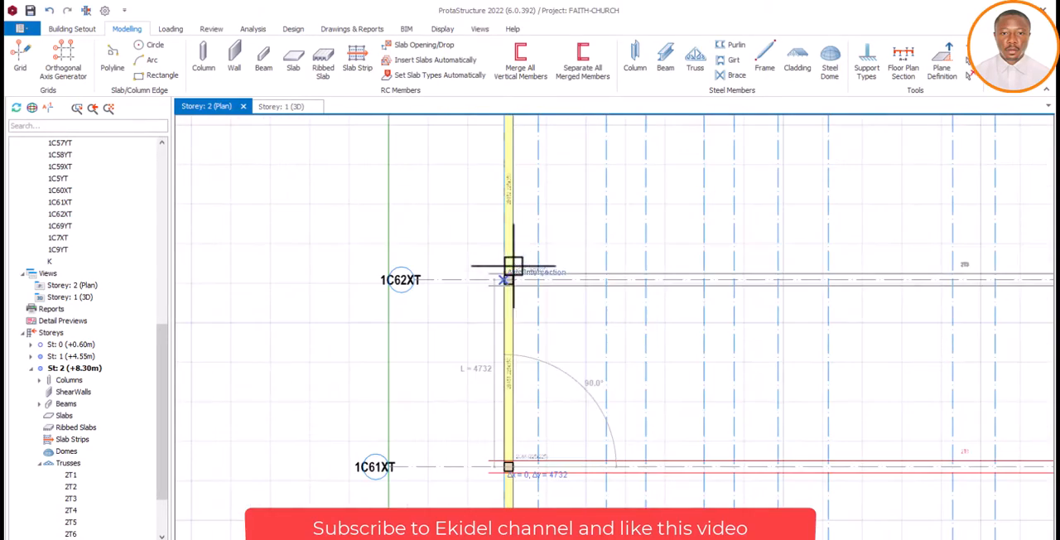
click(509, 282)
scroll(512, 356, down, 4)
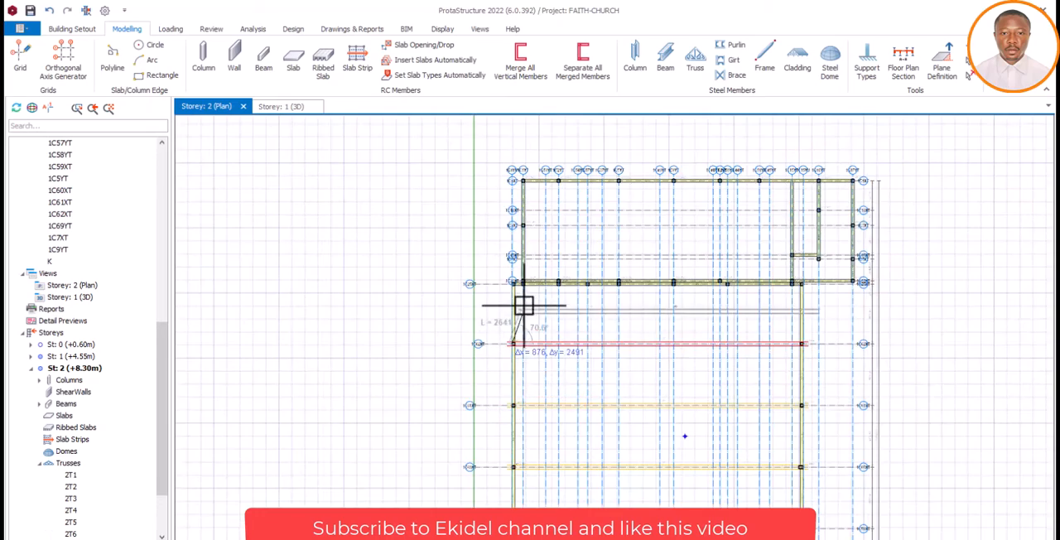
scroll(517, 286, up, 4)
scroll(489, 278, up, 2)
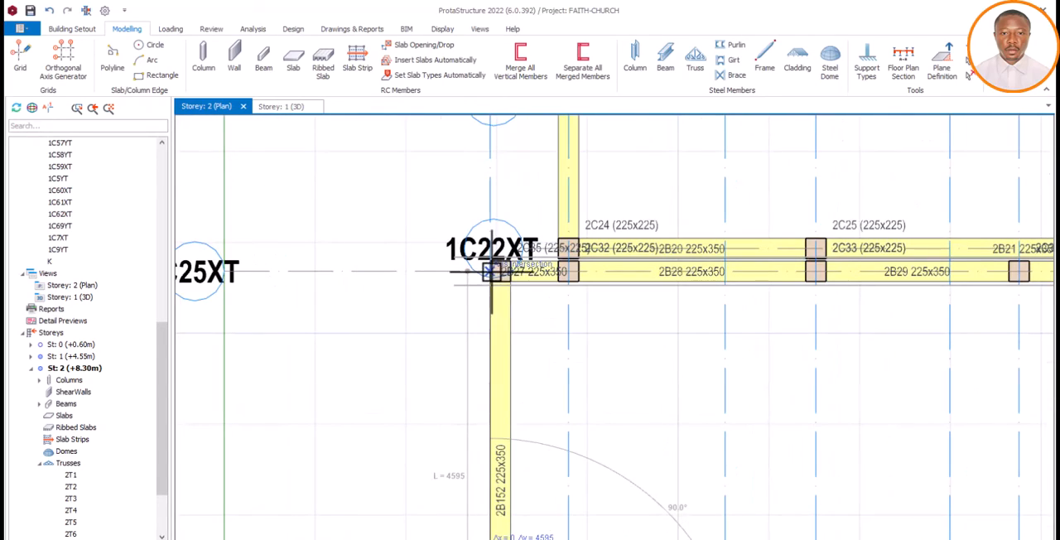
click(494, 272)
scroll(472, 319, down, 4)
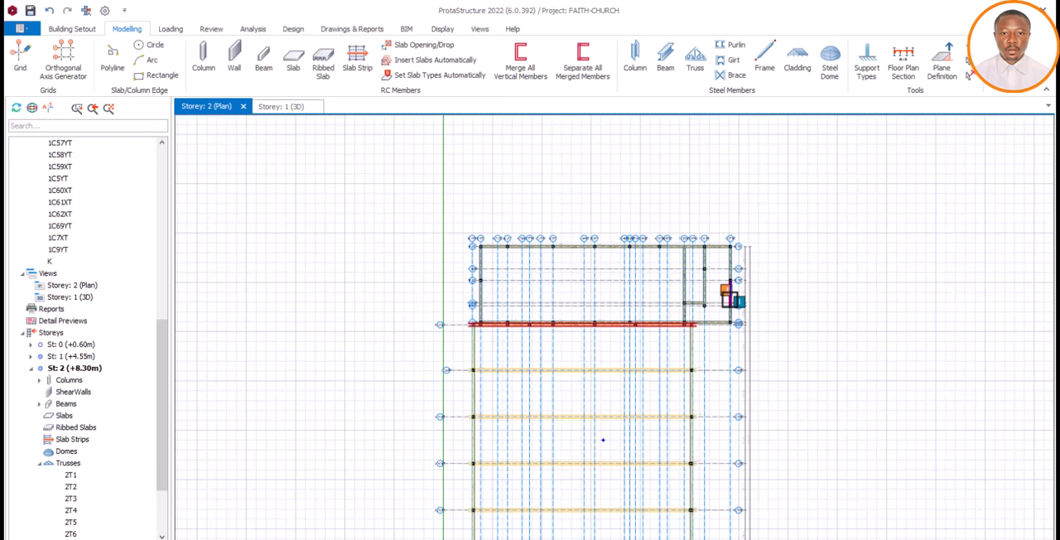
Start a new truss along axis 1C22XT, spanning from the column at axis 1C1YT to the far corner column 2C31
scroll(711, 311, up, 2)
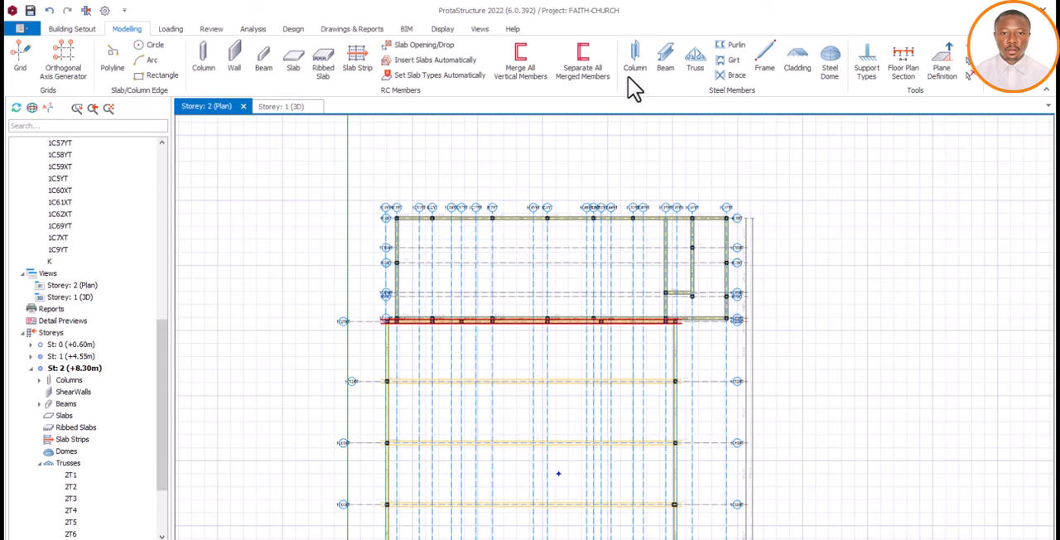
click(696, 62)
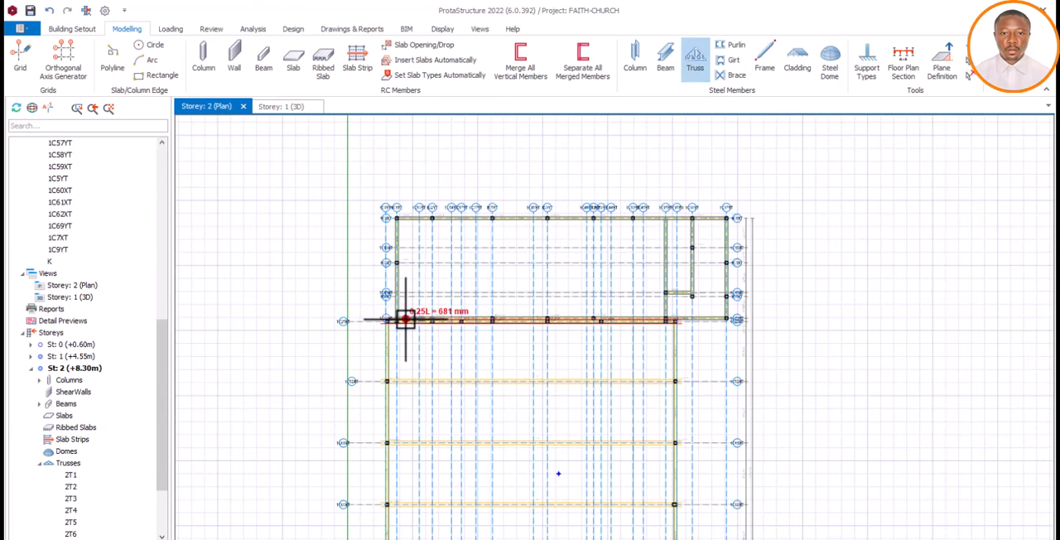
scroll(410, 314, up, 3)
scroll(395, 336, up, 2)
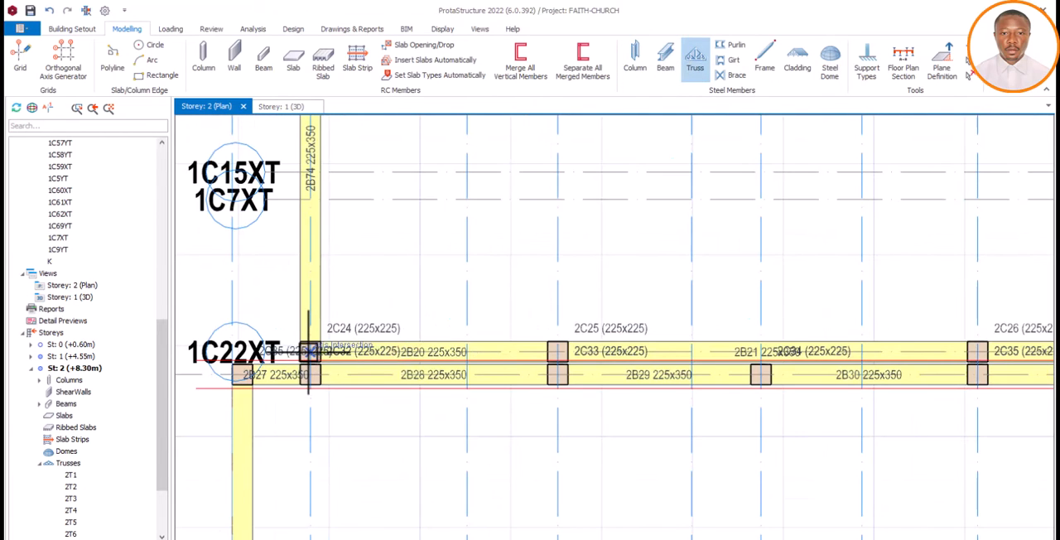
scroll(514, 322, down, 6)
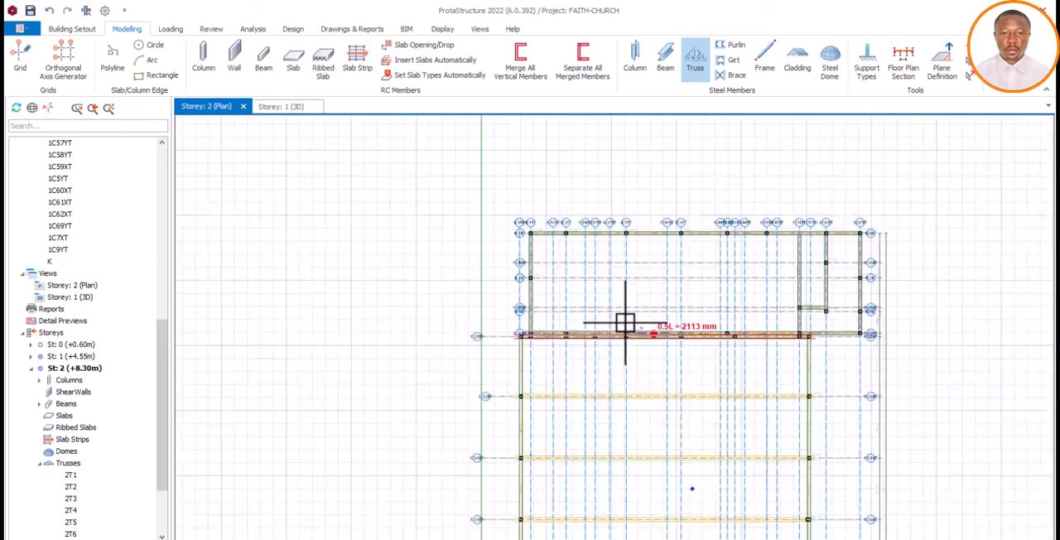
scroll(808, 330, up, 5)
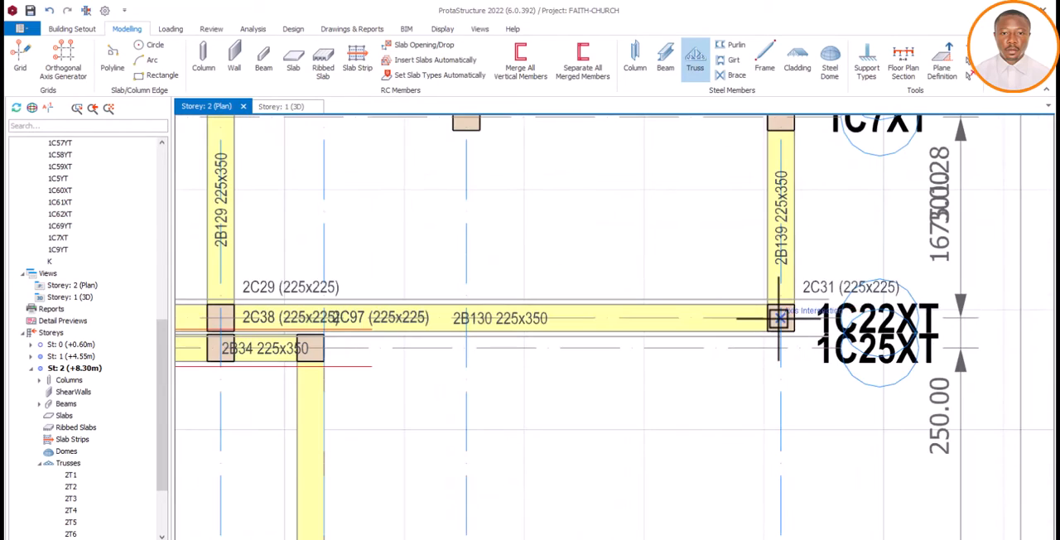
click(779, 316)
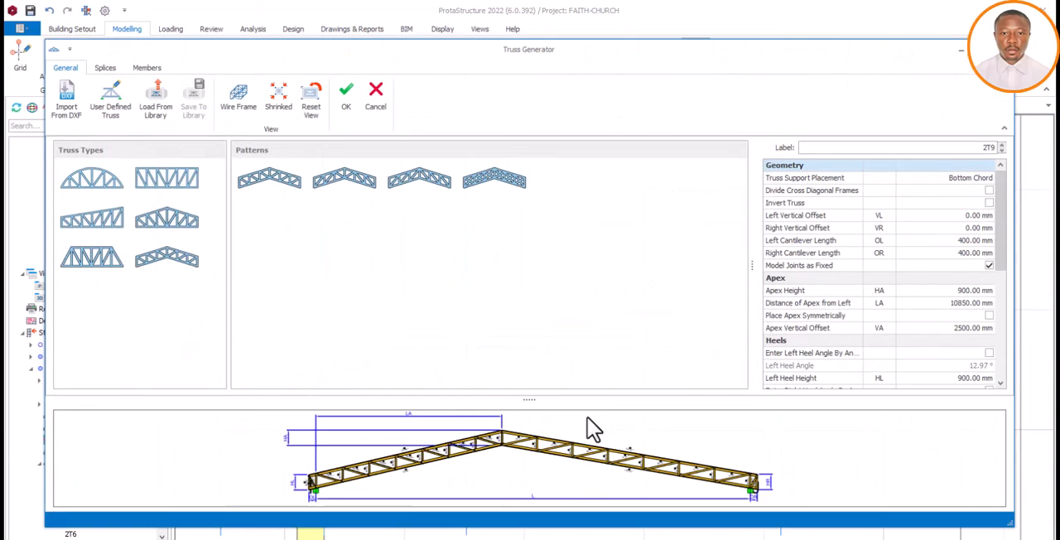
Inspect the new truss's preview and set its left and right number of spans to 8 each
scroll(591, 435, down, 3)
scroll(592, 441, up, 5)
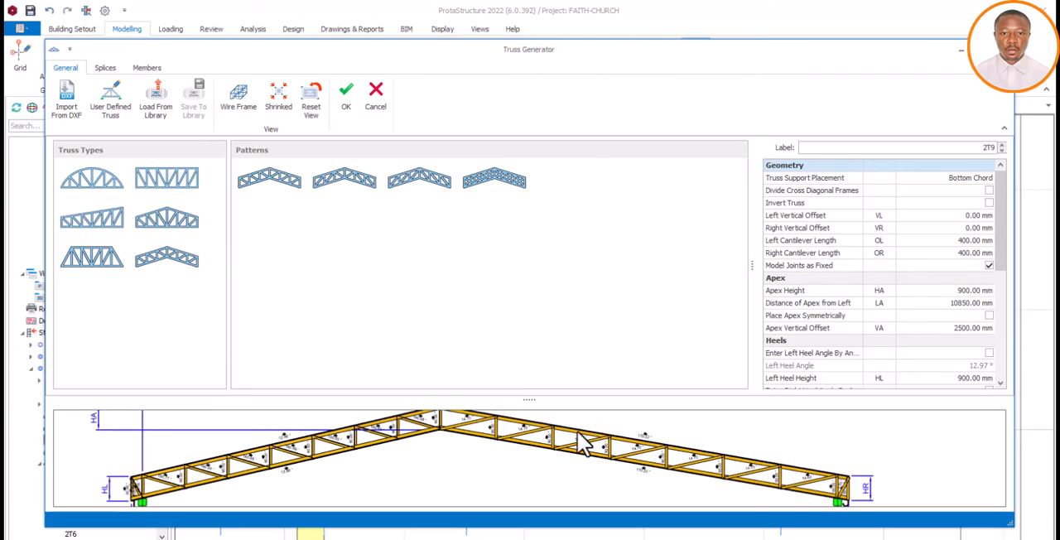
scroll(580, 443, down, 4)
scroll(565, 452, up, 2)
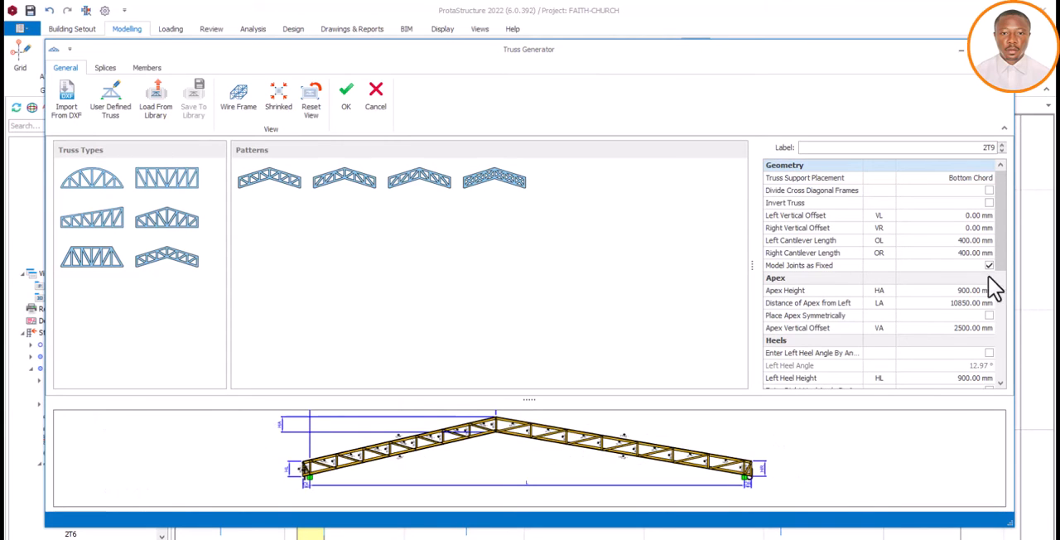
scroll(984, 340, down, 4)
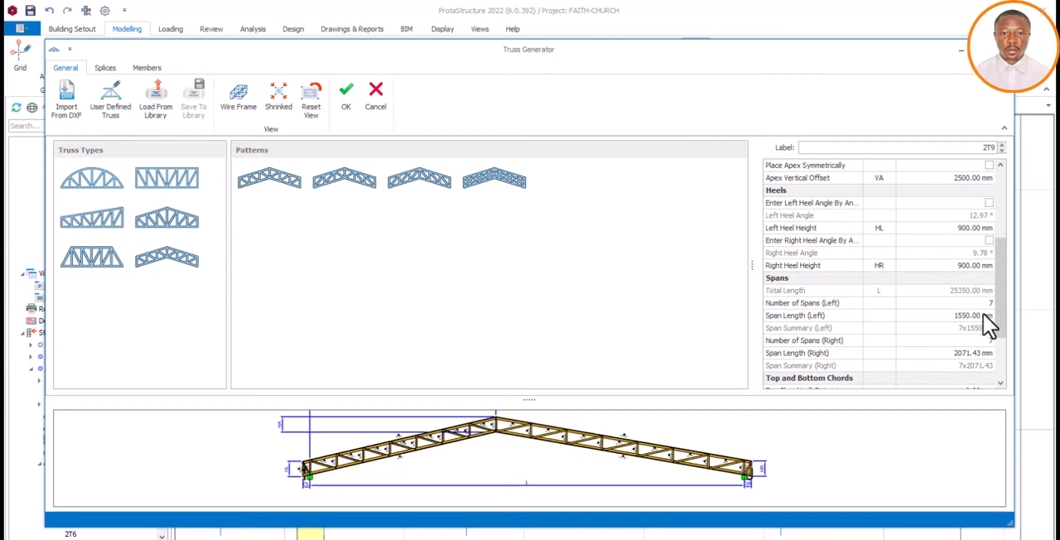
click(984, 304)
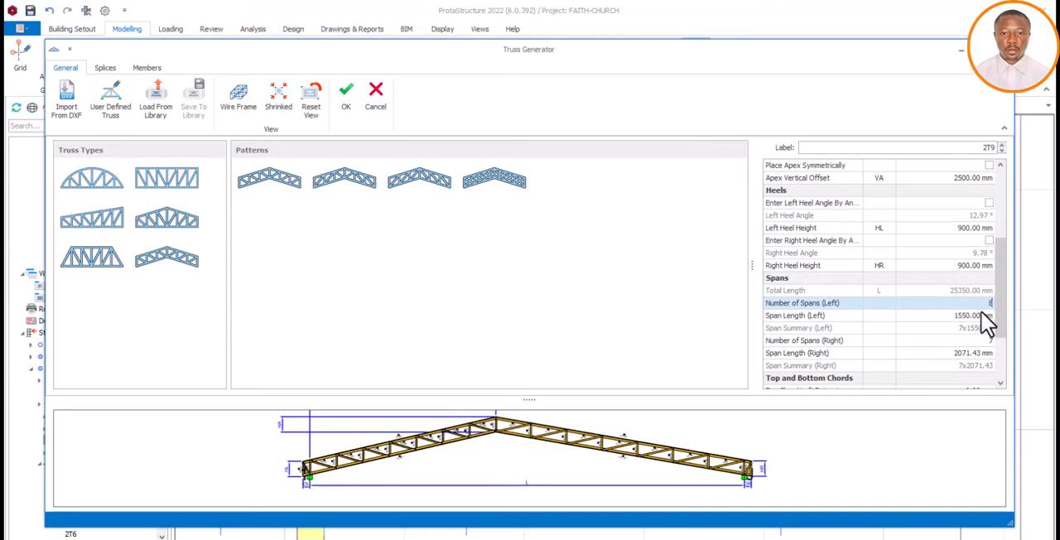
click(985, 341)
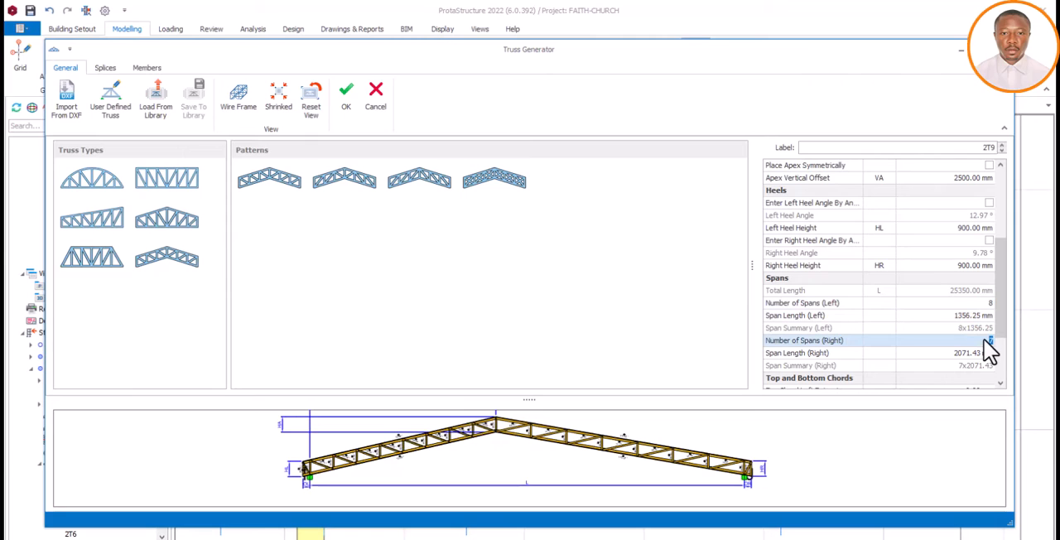
click(985, 352)
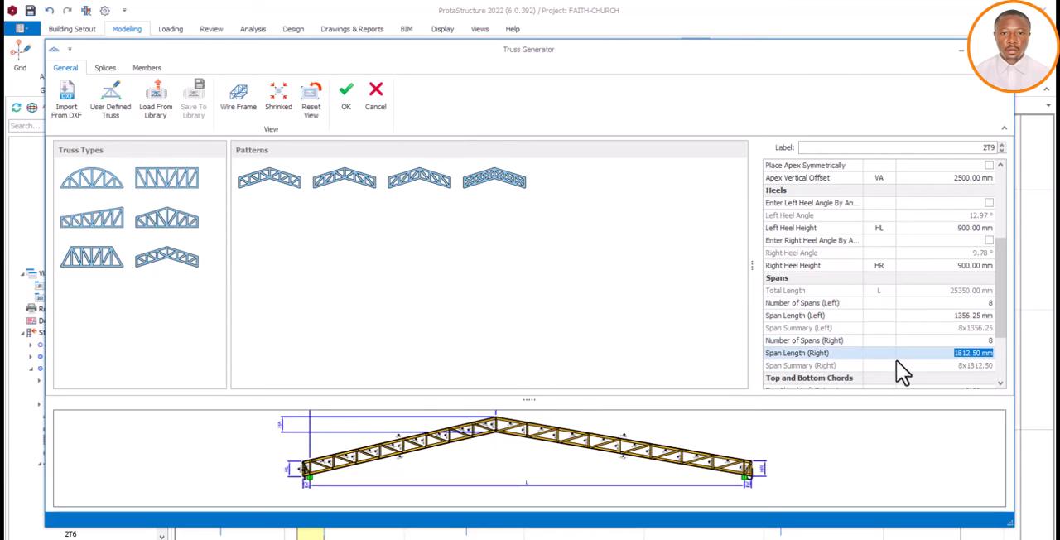
Review the remaining chord, apex and heel settings of the 1C22XT truss and accept its definition
scroll(1001, 386, down, 3)
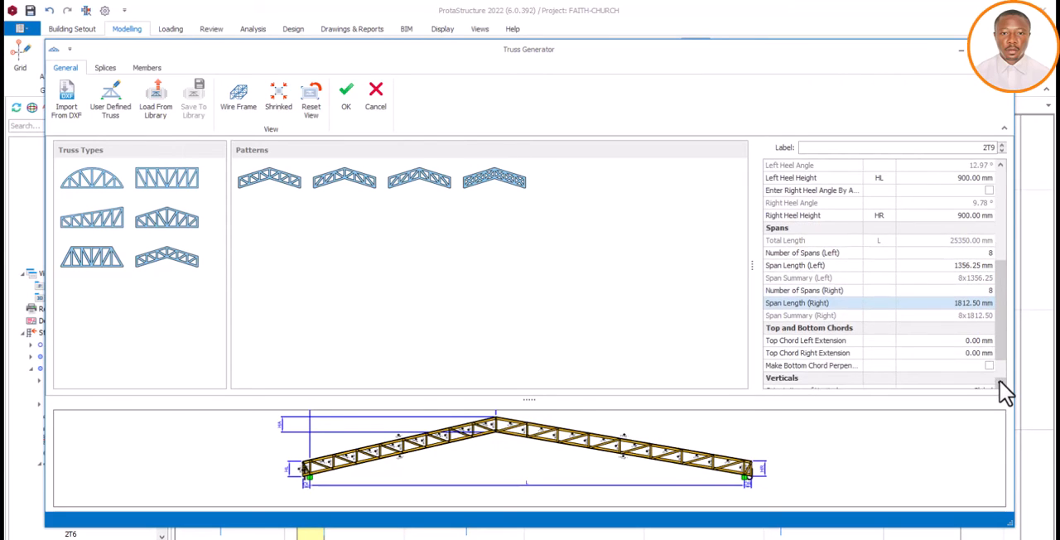
drag(1002, 336, 1010, 263)
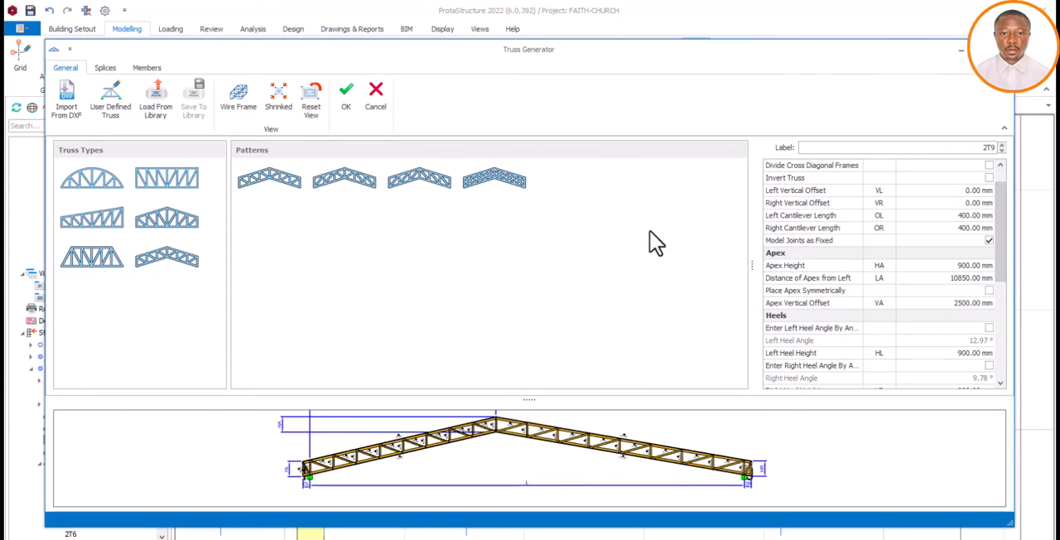
click(345, 91)
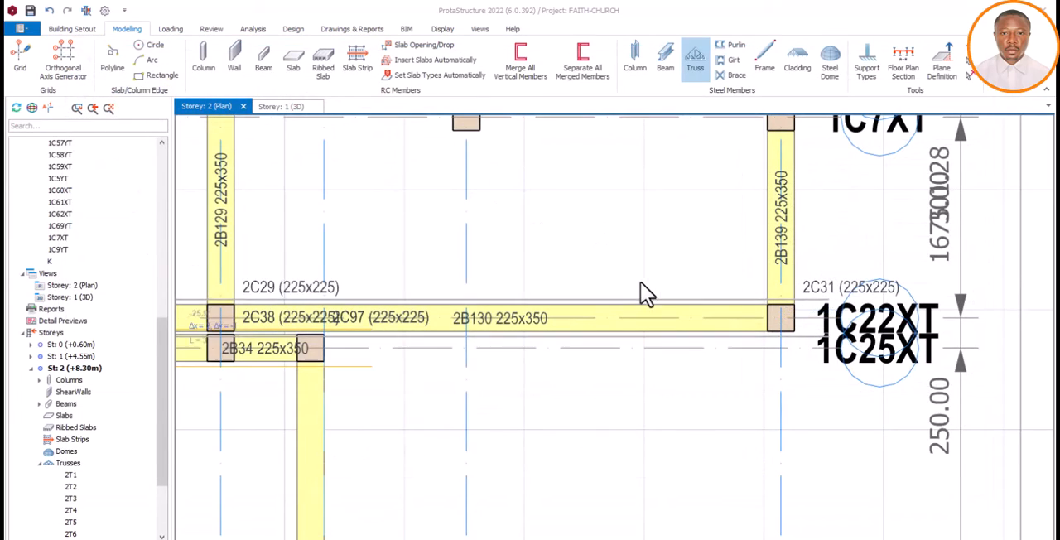
Copy the 1C22XT truss onto axes 1C3XT and 1C1XT, aligned with the columns on axis 1C1YT
scroll(689, 320, down, 5)
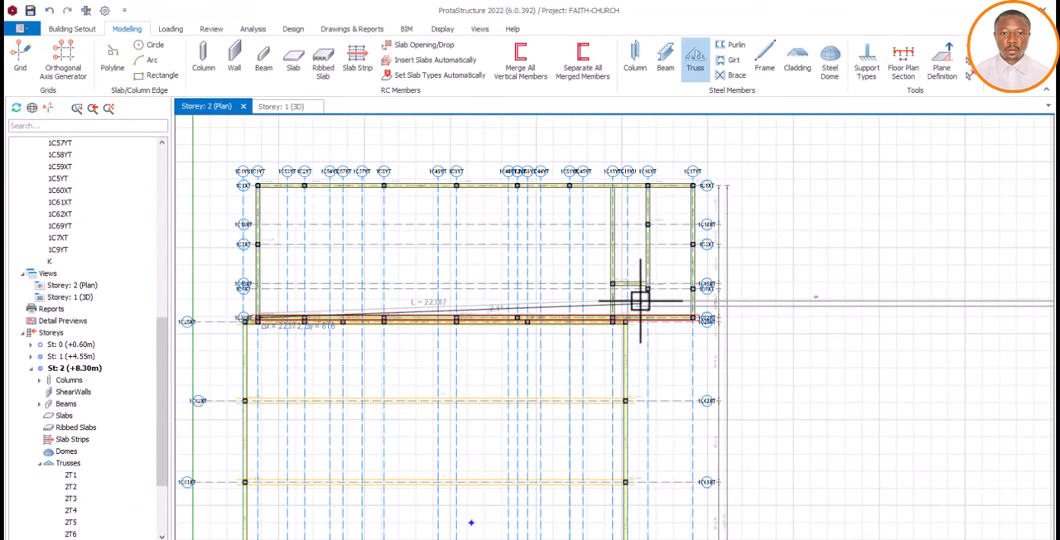
scroll(265, 242, up, 5)
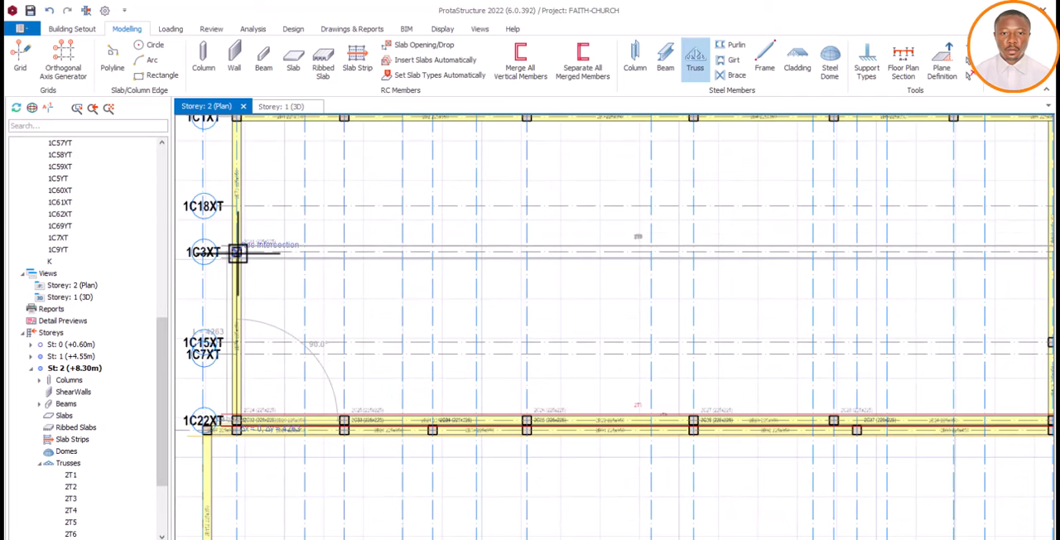
click(237, 252)
scroll(368, 316, down, 4)
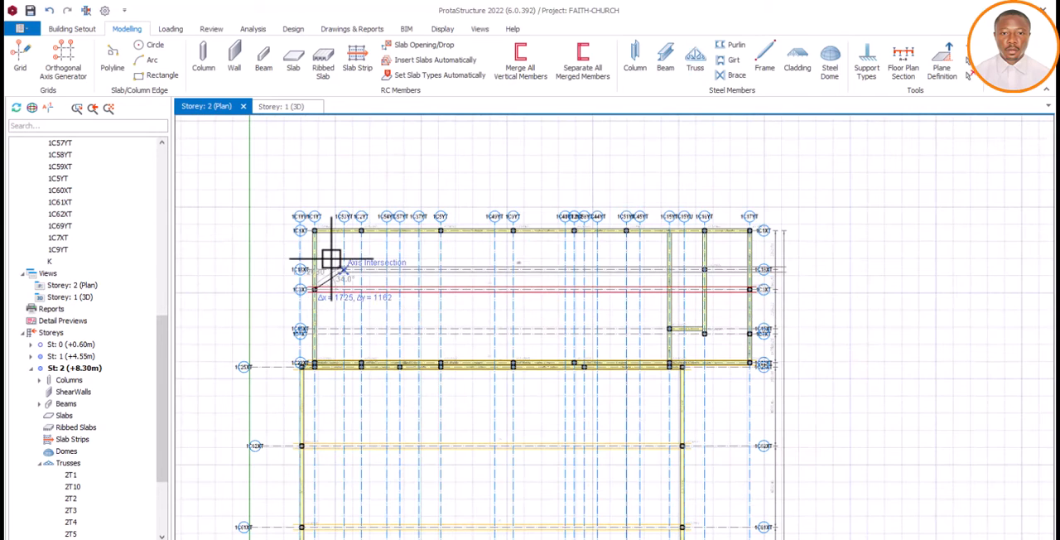
scroll(330, 249, up, 3)
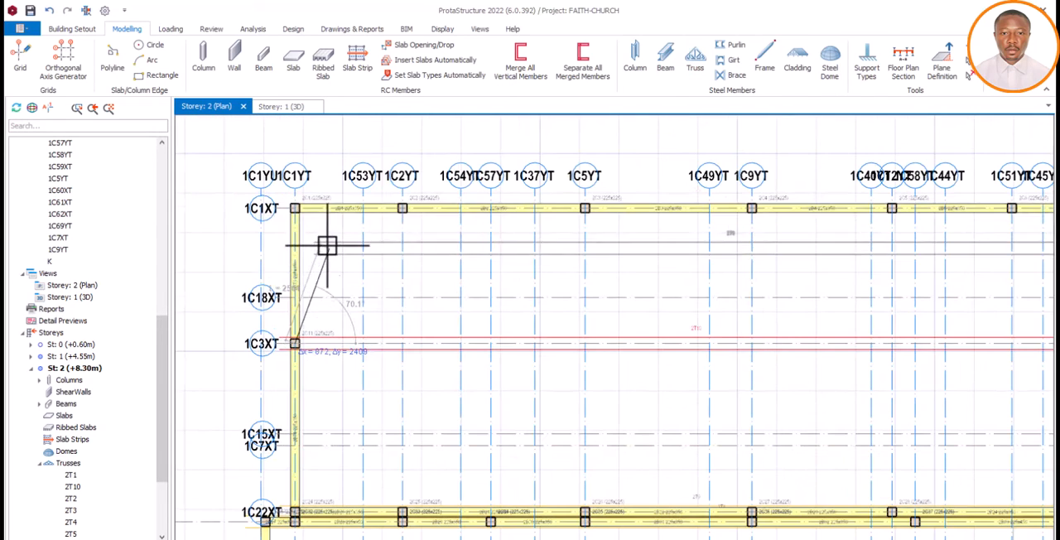
click(295, 208)
scroll(410, 242, down, 1)
scroll(410, 242, down, 2)
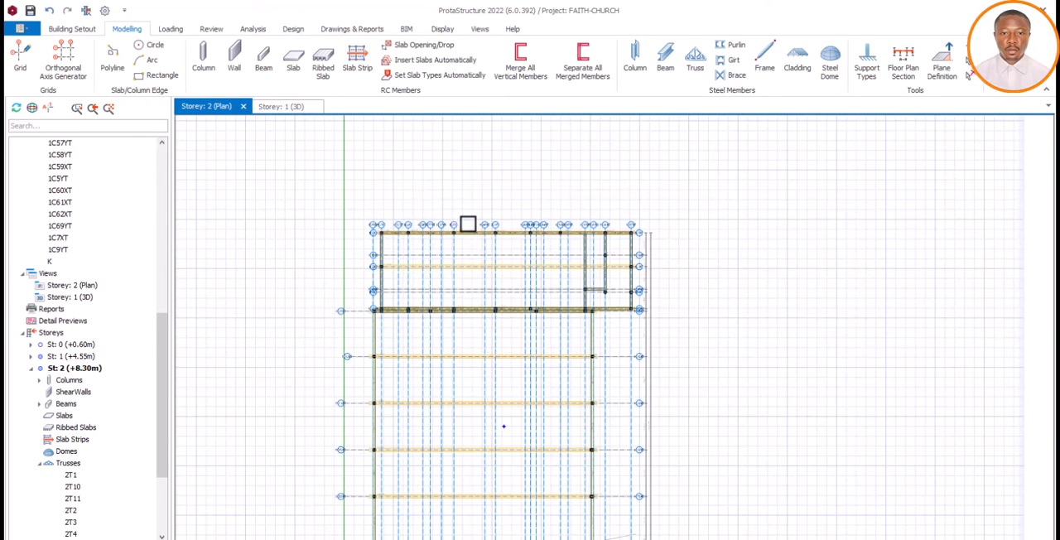
Examine the roof trusses in the Storey 1 3D model from several angles, from overview to close-up
click(282, 109)
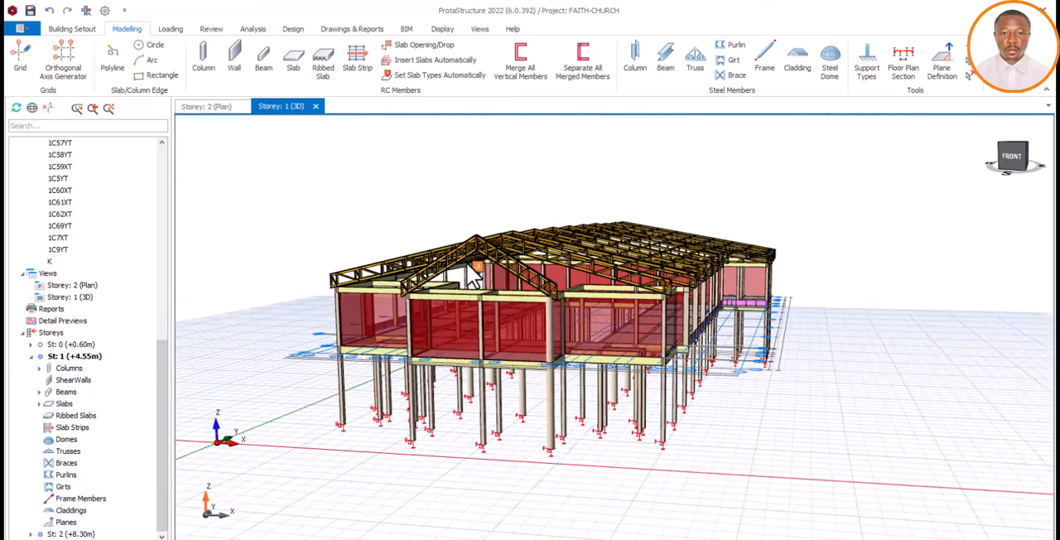
middle_drag(472, 277, 653, 303)
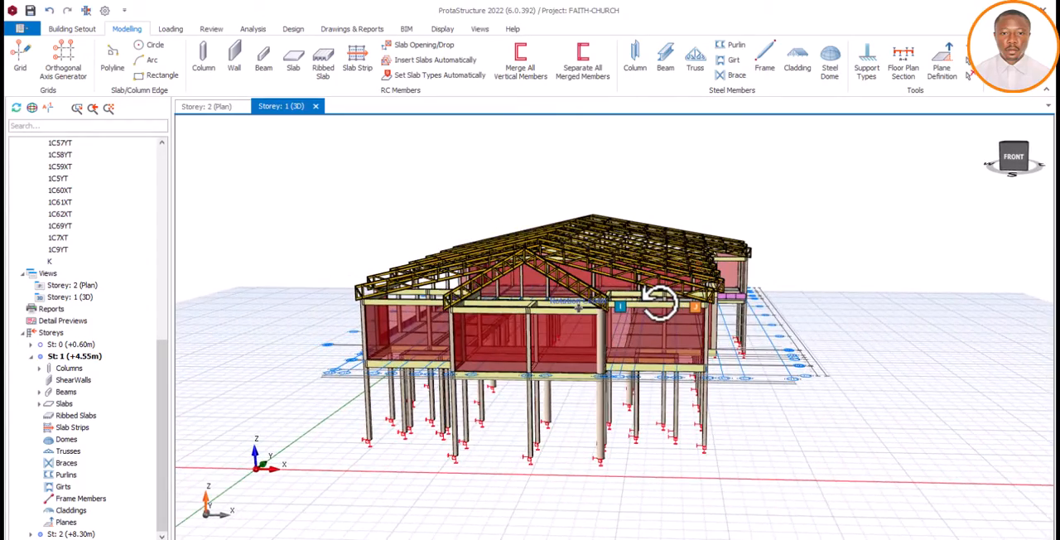
mouse_move(660, 303)
middle_down()
mouse_move(626, 307)
mouse_move(642, 304)
middle_up()
scroll(672, 299, up, 2)
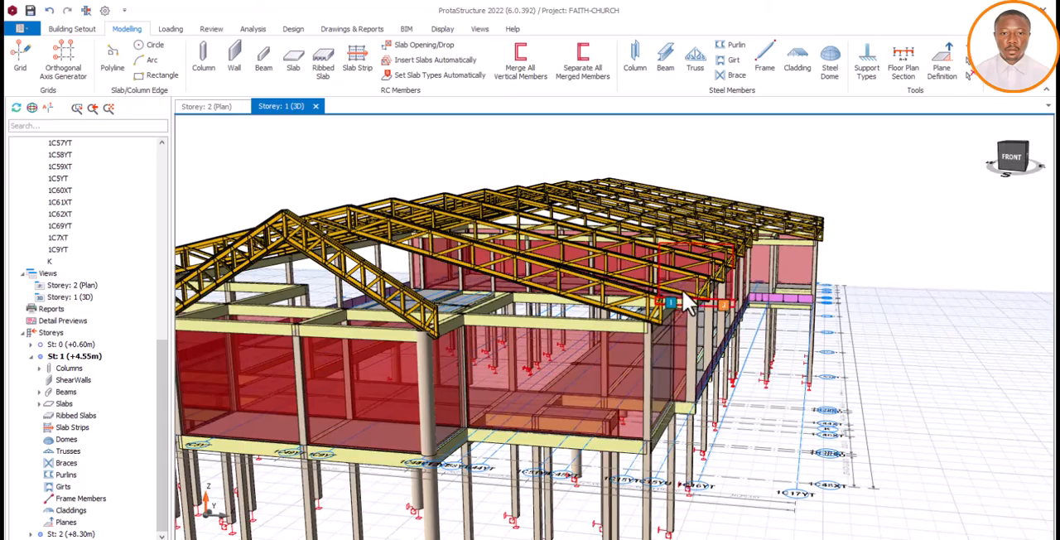
middle_drag(765, 308, 741, 304)
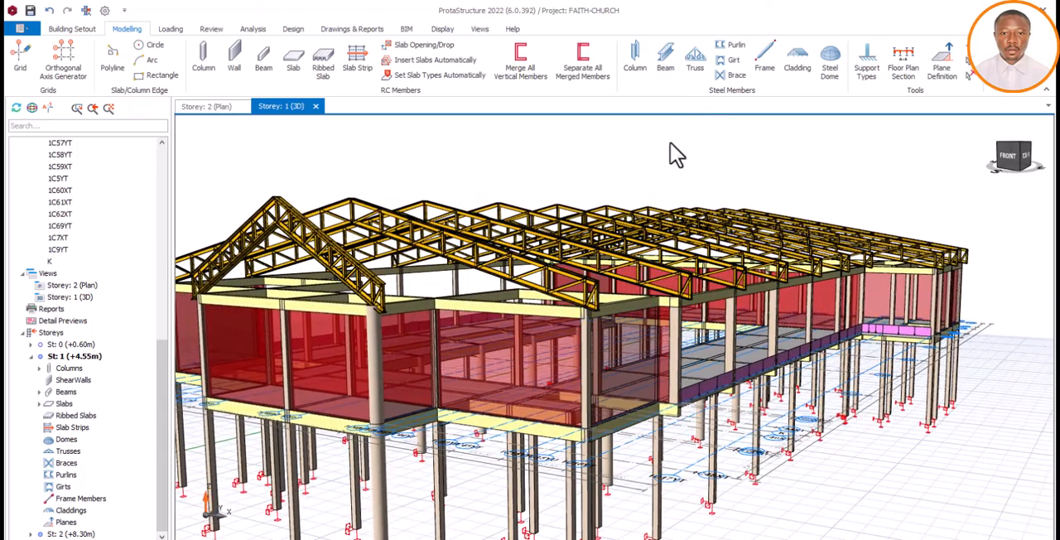
scroll(601, 207, down, 5)
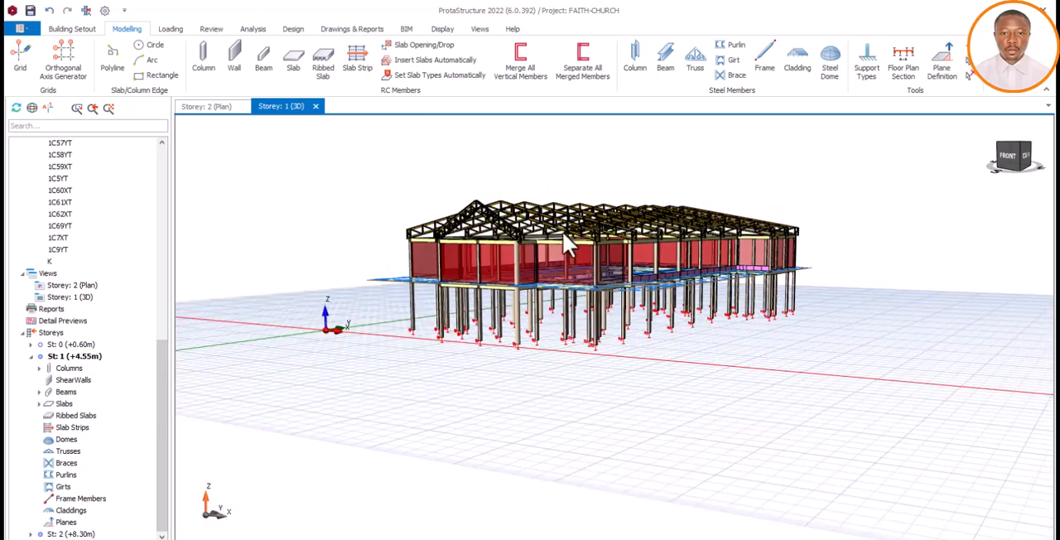
scroll(564, 220, up, 6)
middle_drag(565, 211, 613, 283)
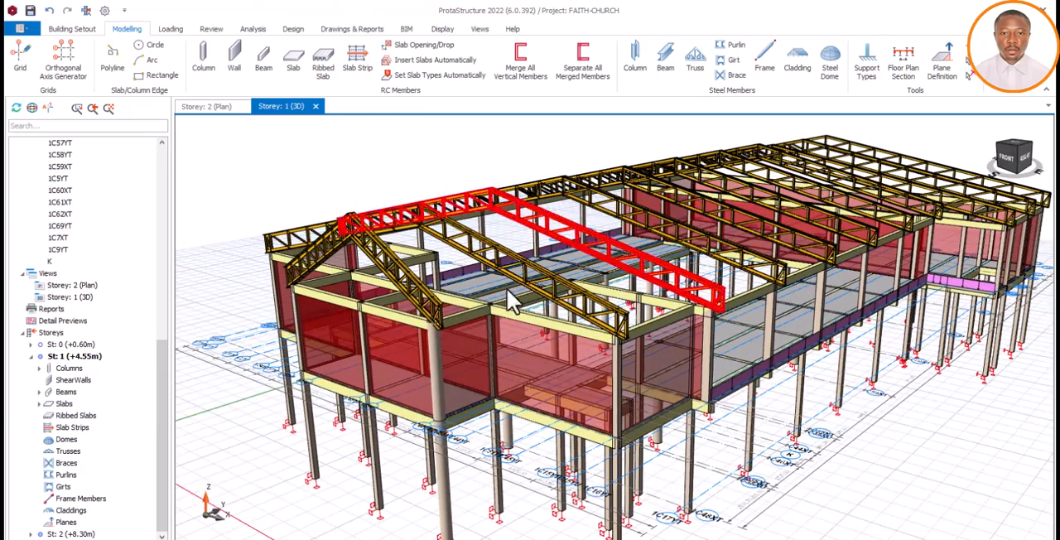
Examine the front gable truss and the neighbouring roof trusses on the concrete frame from slightly different 3D angles
mouse_move(557, 302)
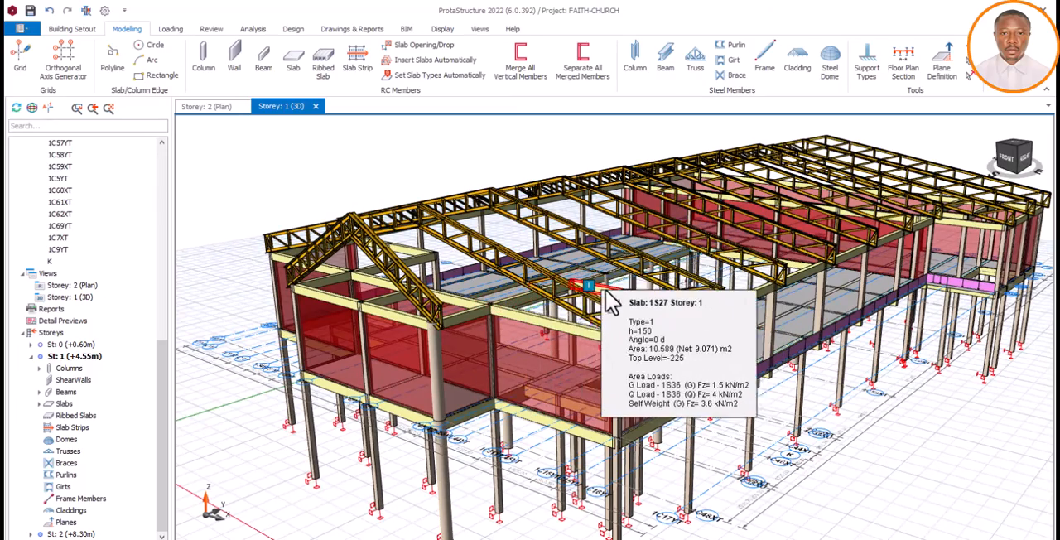
middle_drag(583, 303, 671, 236)
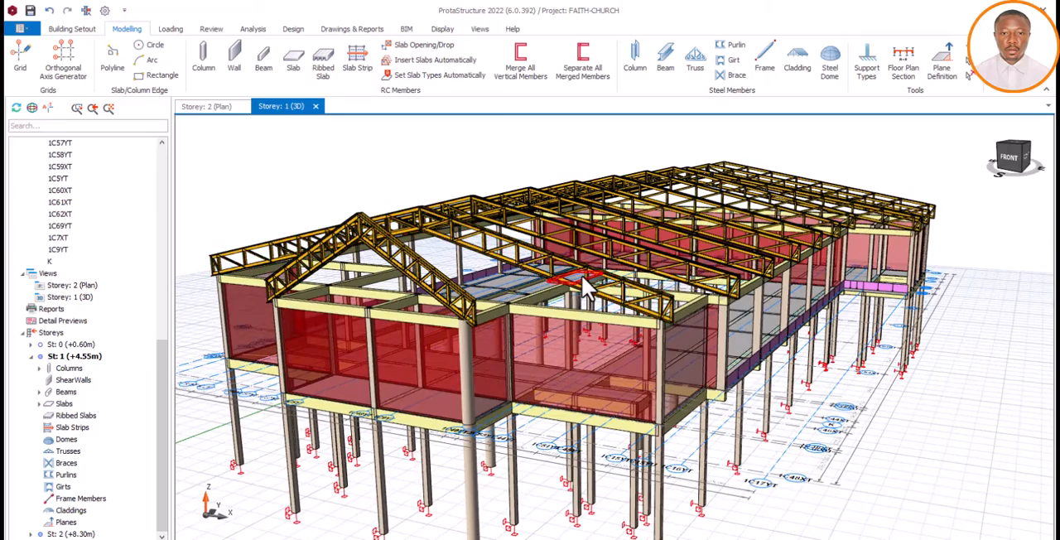
mouse_move(717, 254)
middle_drag(618, 303, 705, 290)
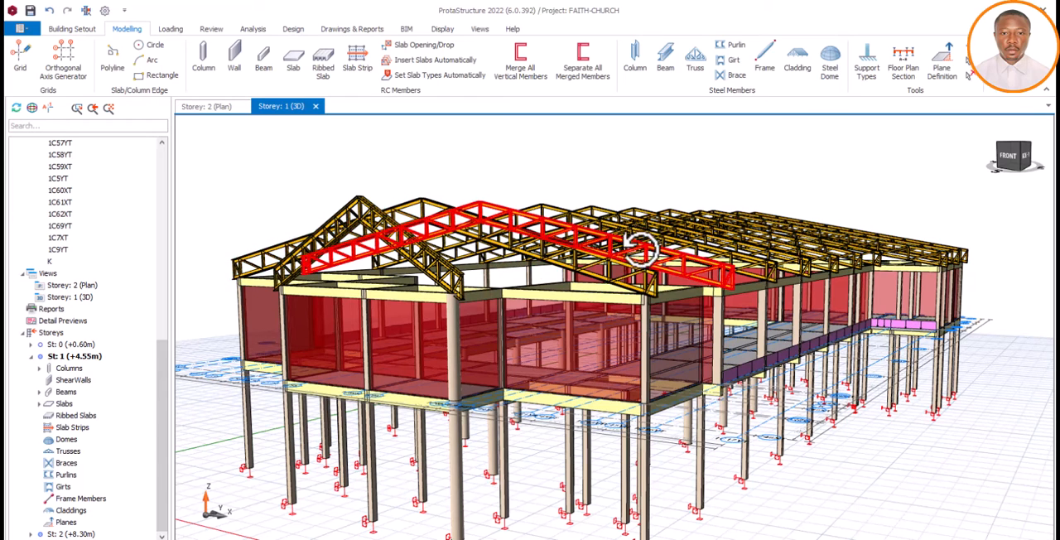
mouse_move(558, 268)
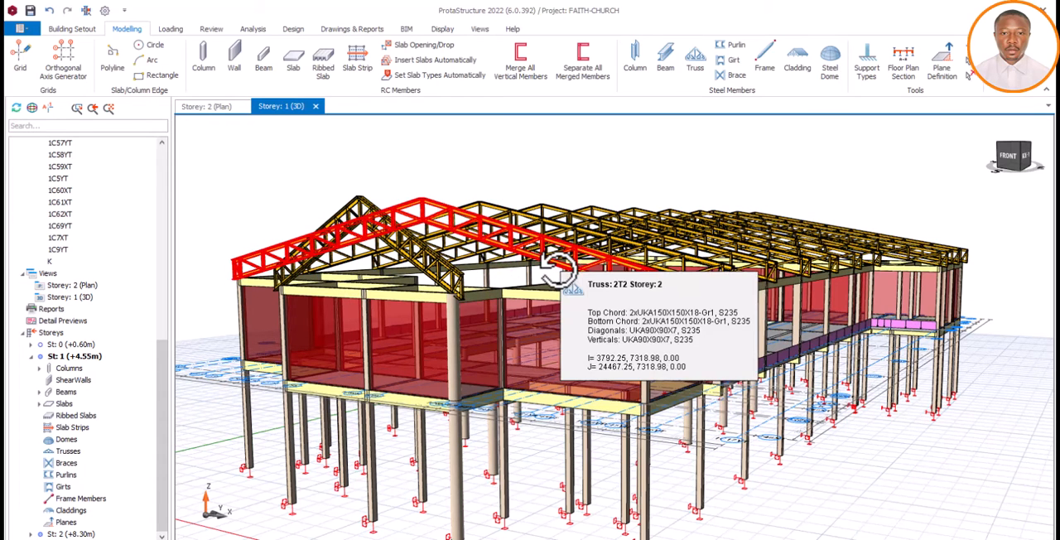
drag(696, 270, 694, 275)
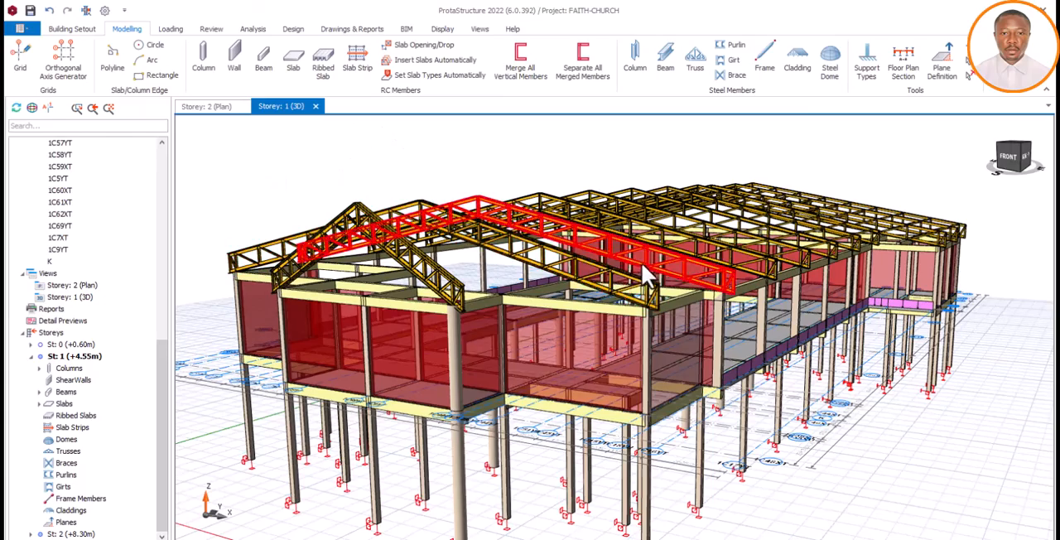
mouse_move(647, 276)
mouse_down()
mouse_move(623, 261)
mouse_move(638, 253)
mouse_move(611, 265)
mouse_move(667, 260)
mouse_move(604, 267)
mouse_move(620, 279)
mouse_move(648, 271)
mouse_move(639, 264)
mouse_up()
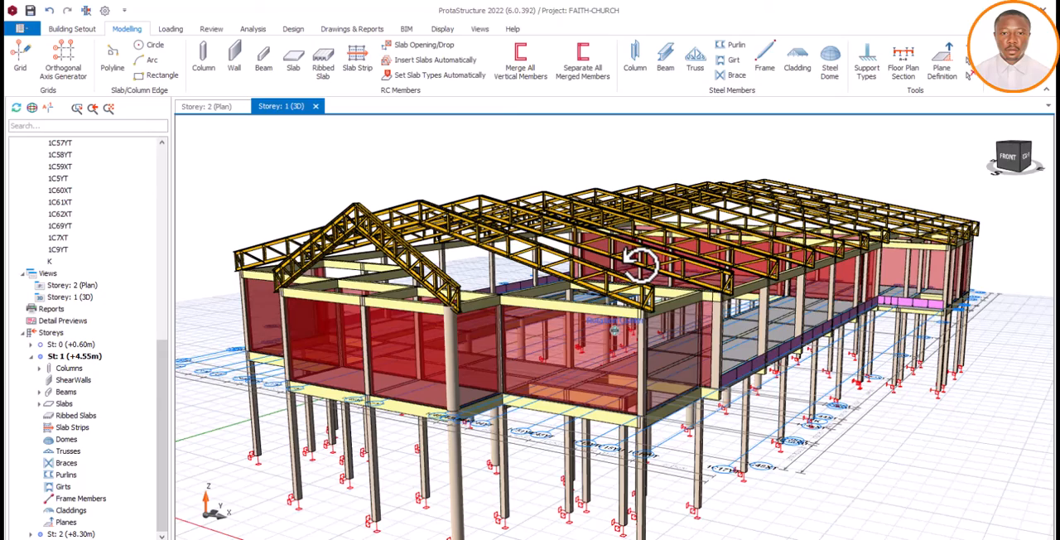
middle_drag(641, 266, 617, 259)
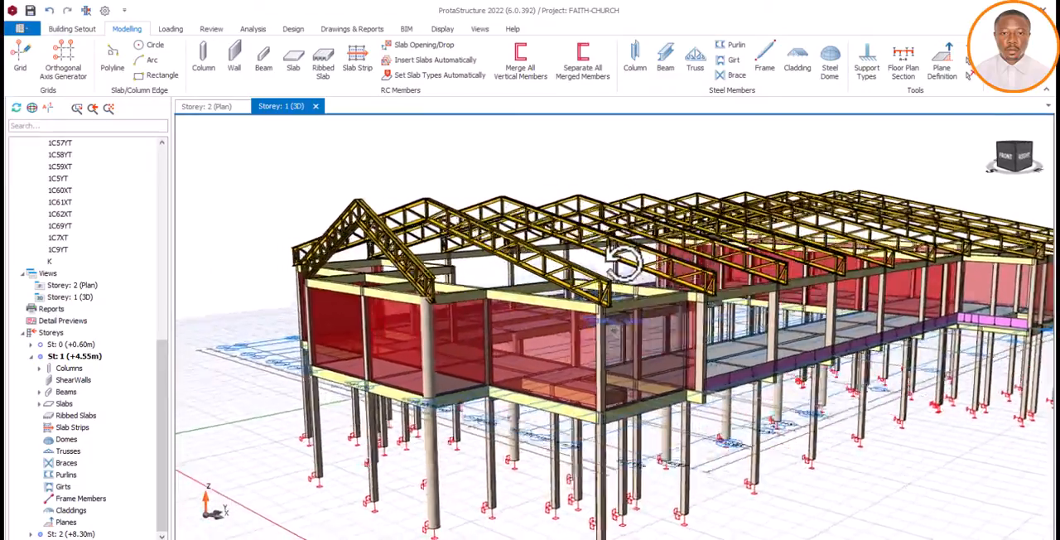
mouse_move(623, 262)
middle_down()
mouse_move(599, 265)
mouse_move(677, 268)
mouse_move(644, 254)
mouse_move(586, 262)
mouse_move(671, 265)
mouse_move(656, 248)
mouse_move(609, 253)
middle_up()
Inspect the whole church model from its other side and the front, including the row of trusses along the building
scroll(497, 214, down, 4)
mouse_move(812, 282)
middle_down()
mouse_move(599, 268)
mouse_move(485, 267)
mouse_move(460, 281)
middle_up()
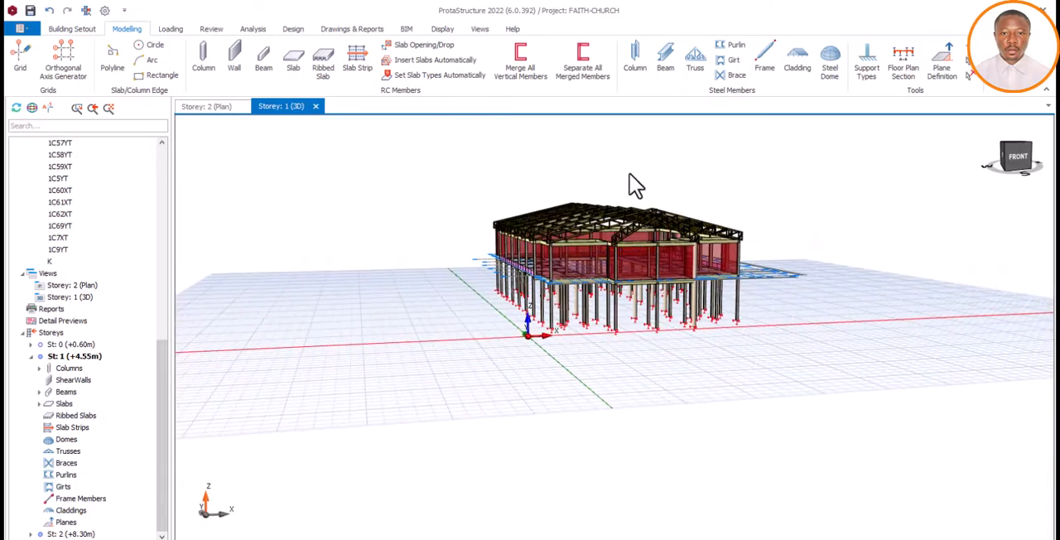
scroll(625, 193, up, 4)
middle_drag(533, 281, 632, 315)
scroll(561, 292, down, 5)
scroll(617, 325, up, 5)
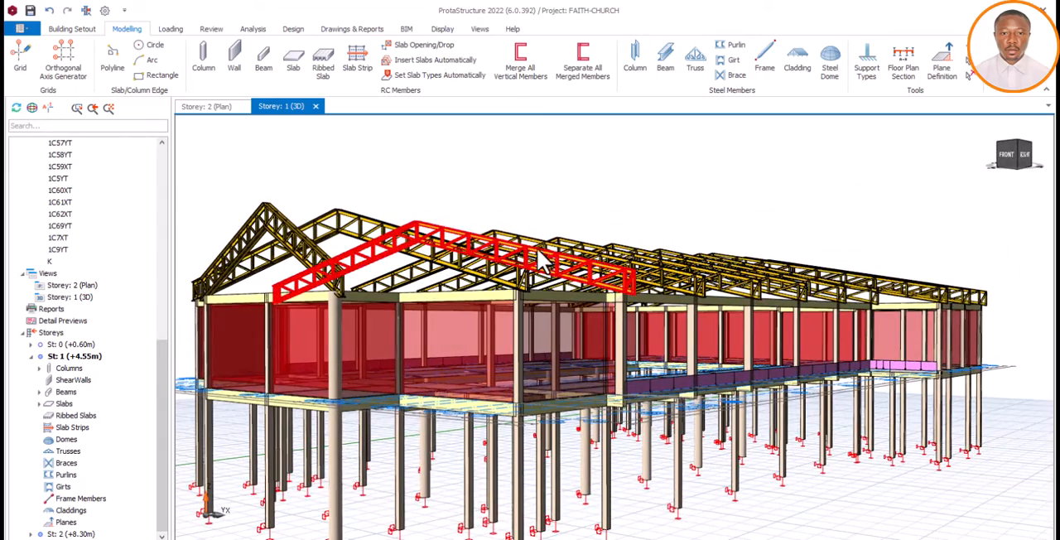
middle_drag(623, 247, 636, 298)
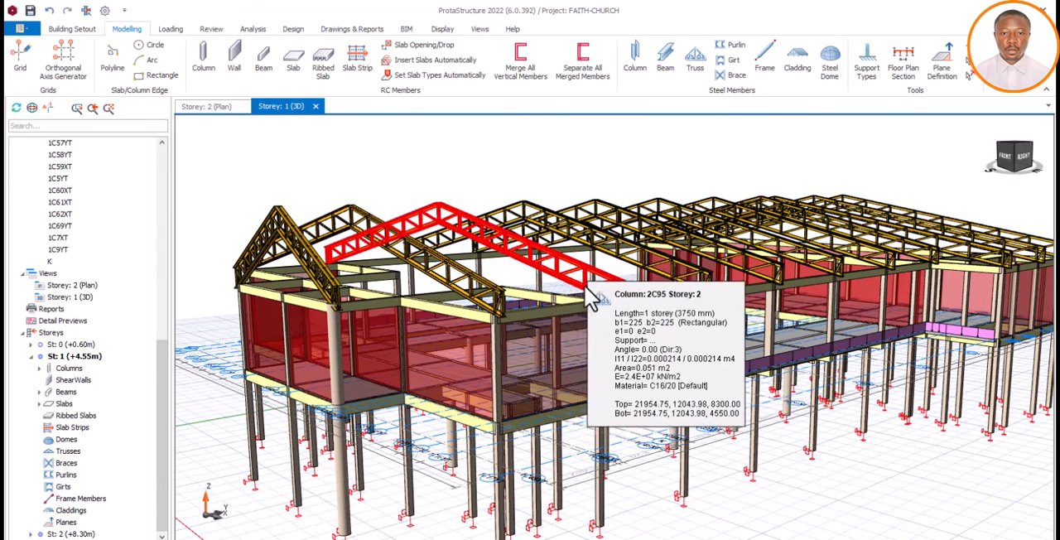
Check the truss ends over the front corner columns and beams close up, and review the complete roof in overview
scroll(580, 289, down, 2)
scroll(531, 290, up, 3)
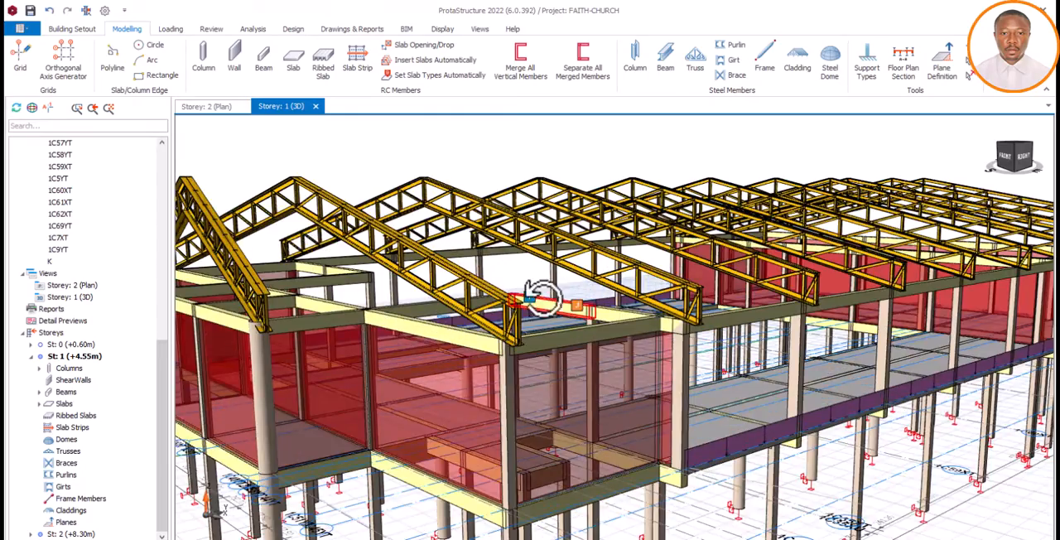
mouse_move(540, 298)
middle_down()
mouse_move(561, 299)
mouse_move(552, 294)
middle_up()
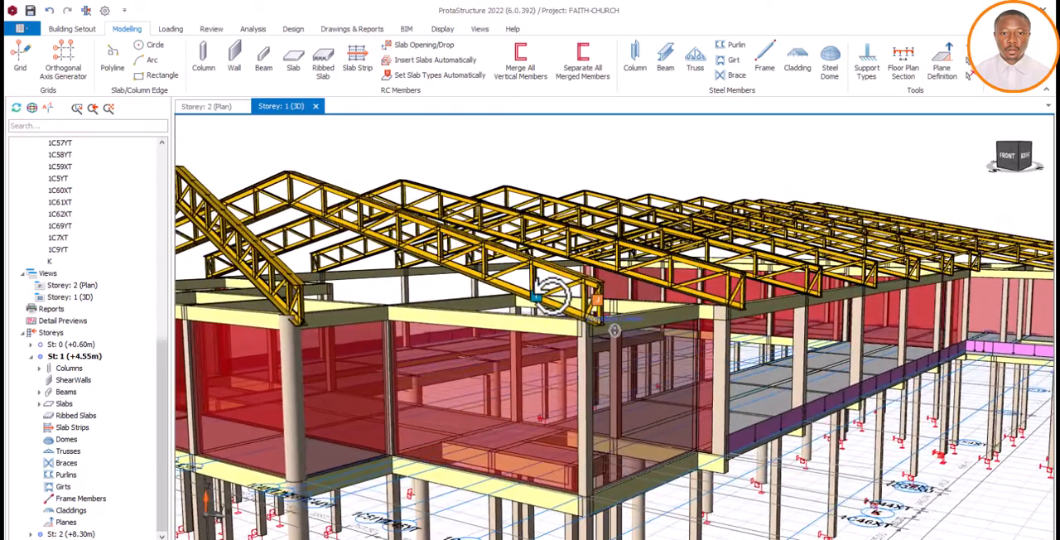
scroll(560, 278, down, 5)
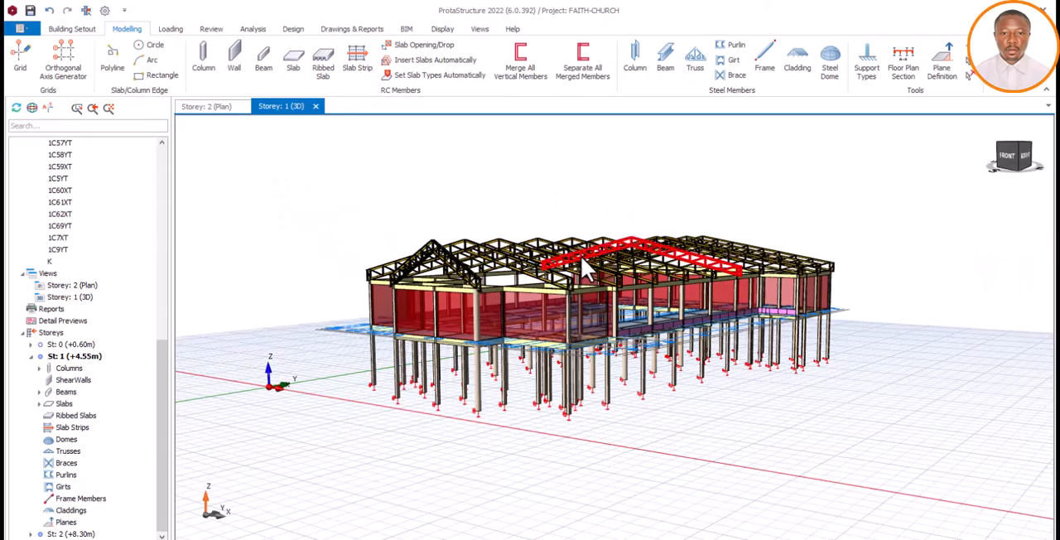
middle_drag(580, 256, 520, 274)
scroll(520, 276, up, 2)
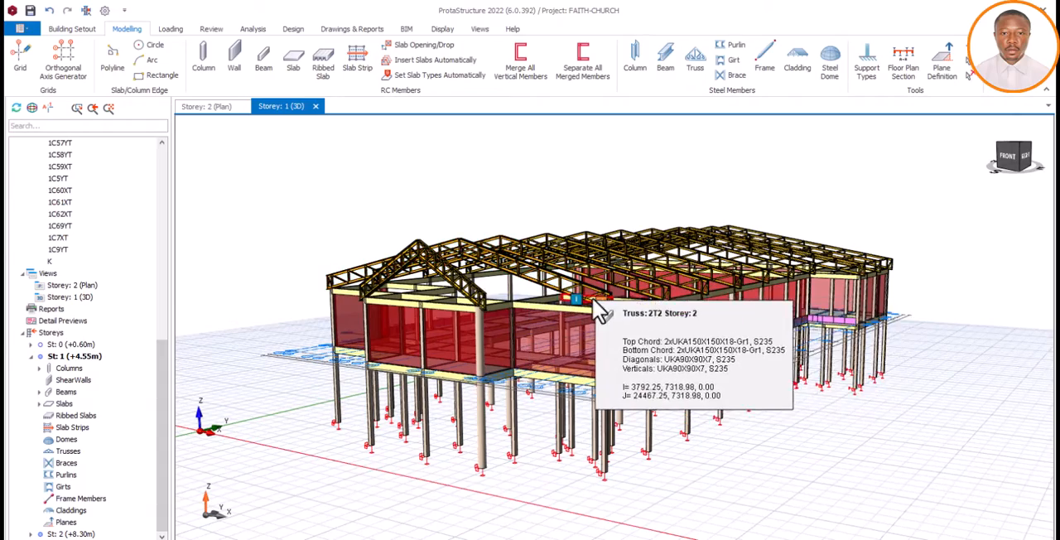
scroll(592, 297, up, 2)
mouse_move(661, 316)
middle_down()
mouse_move(651, 309)
mouse_move(684, 321)
mouse_move(686, 307)
mouse_move(643, 315)
mouse_move(659, 315)
middle_up()
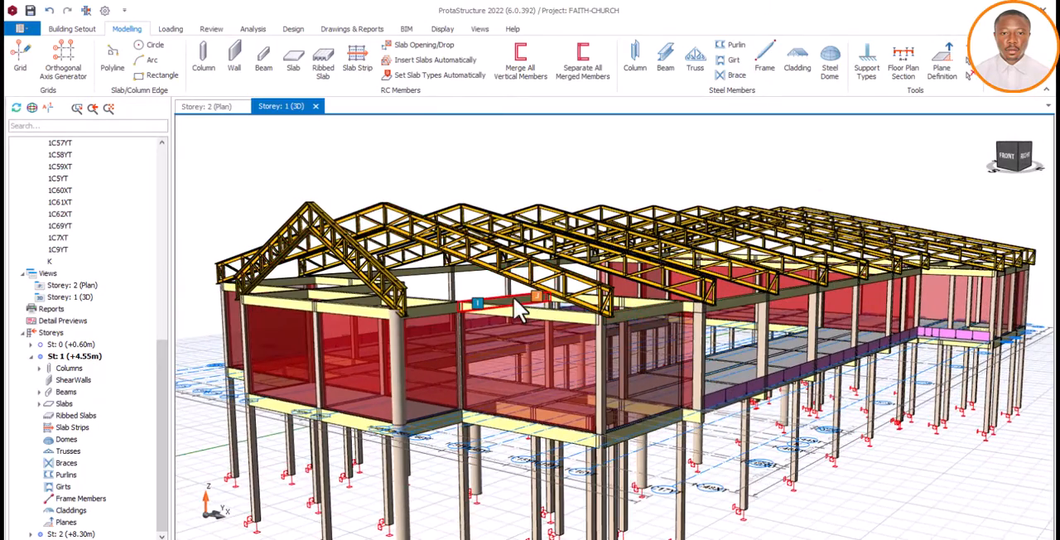
scroll(522, 305, down, 2)
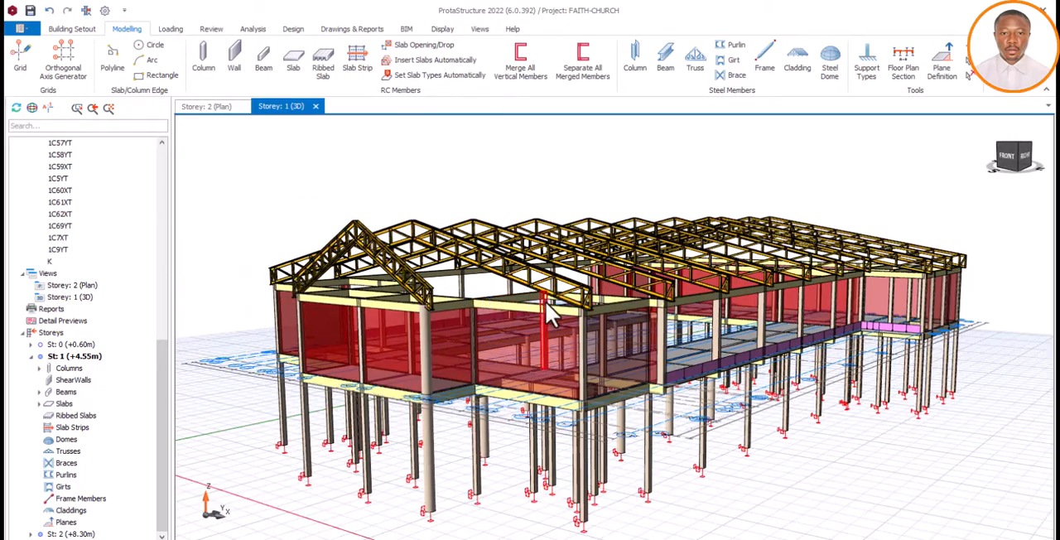